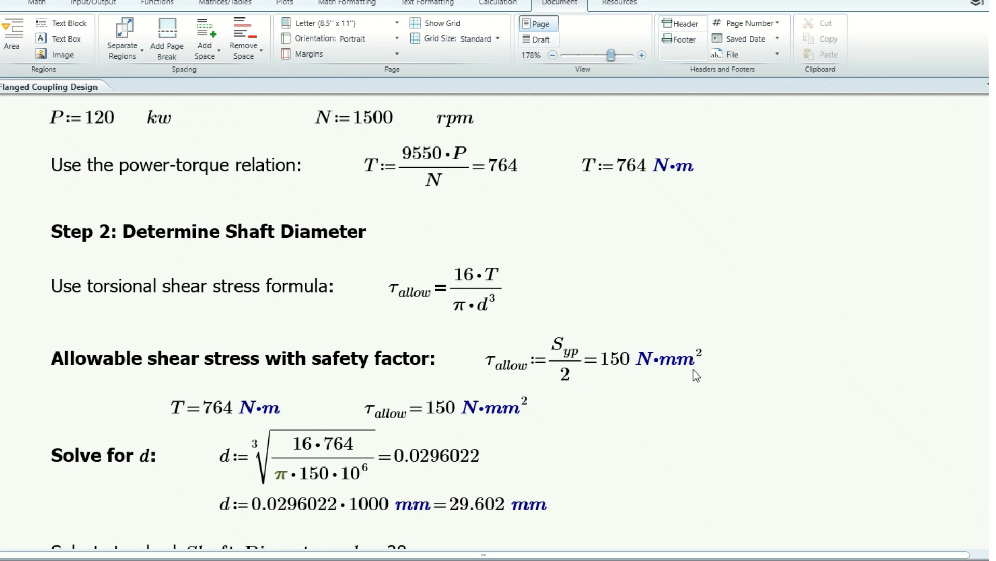
Examine the Step 2 shaft diameter calculation, from the torsional shear stress formula and allowable stress to the solution for d in millimetres.
scroll(691, 375, "down", 3)
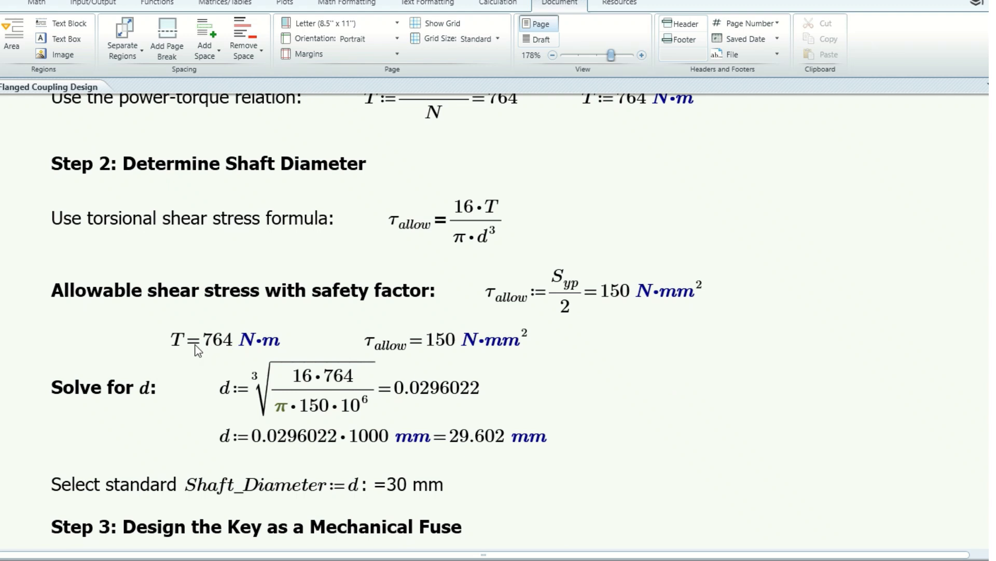
left_click(177, 344)
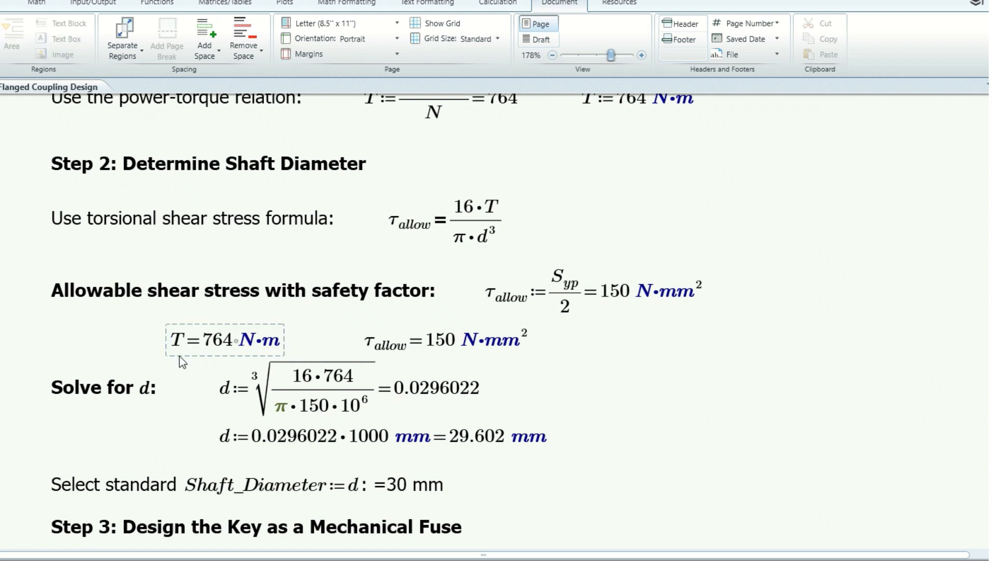
left_click(503, 344)
left_click(603, 367)
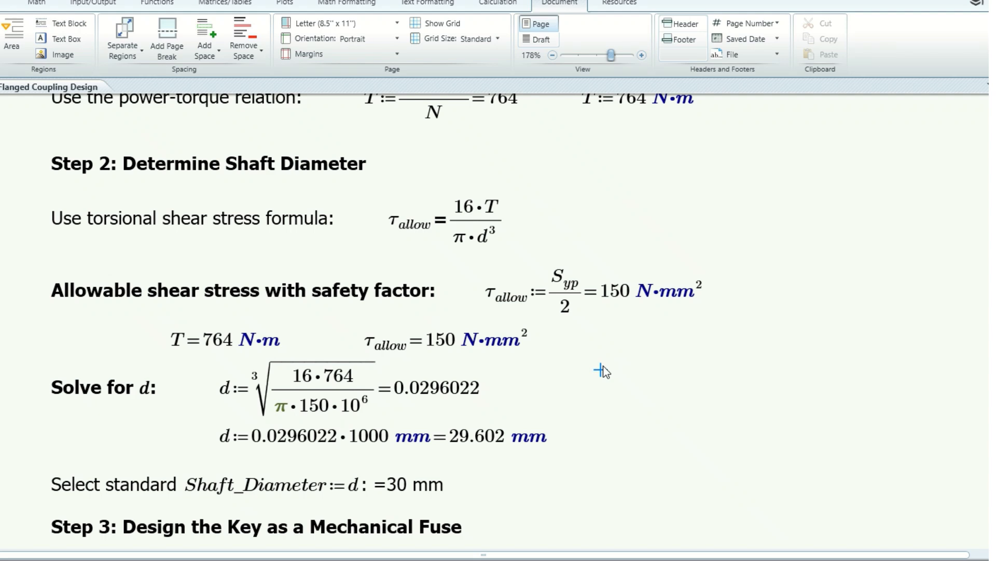
scroll(603, 367, "down", 3)
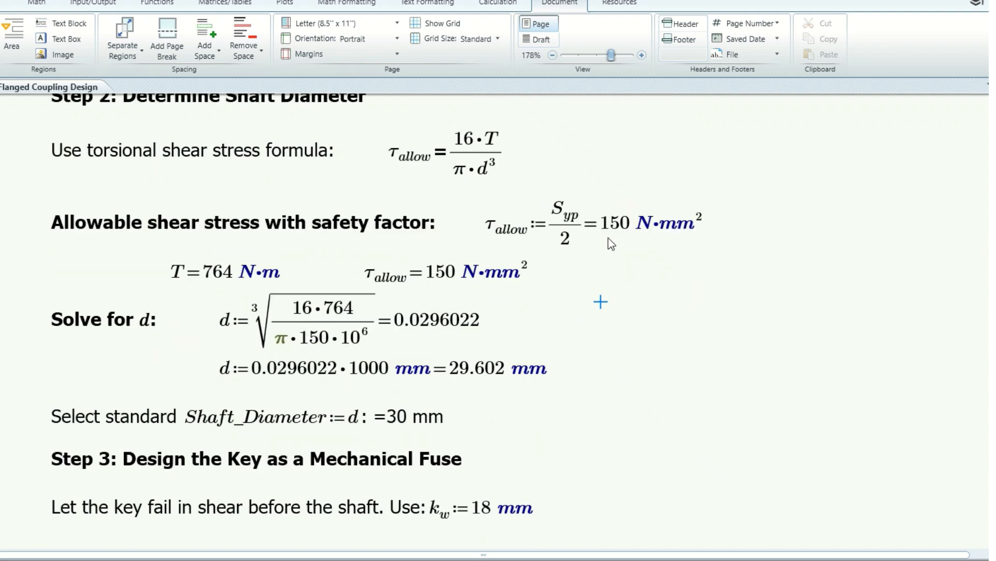
left_click(494, 165)
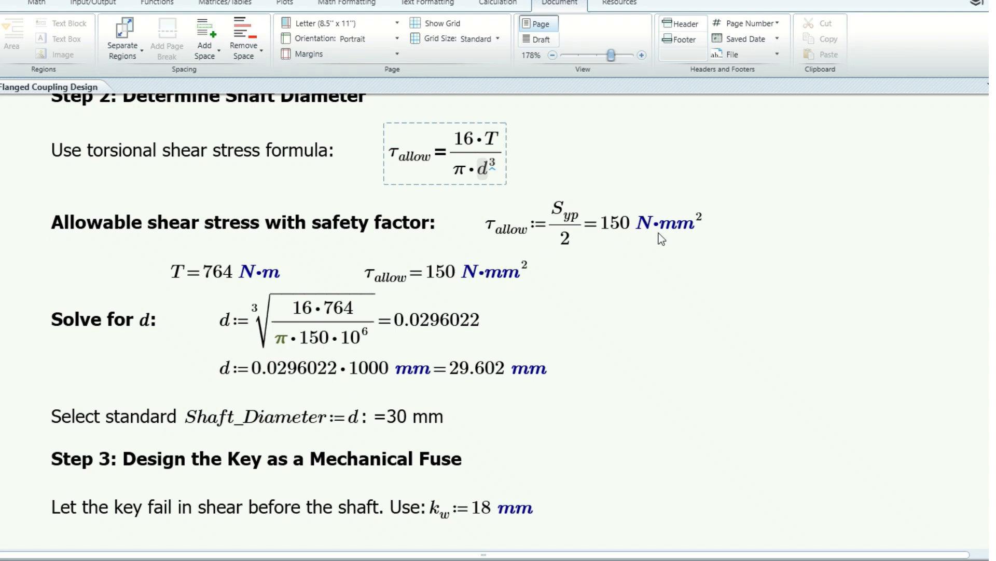
left_click(361, 336)
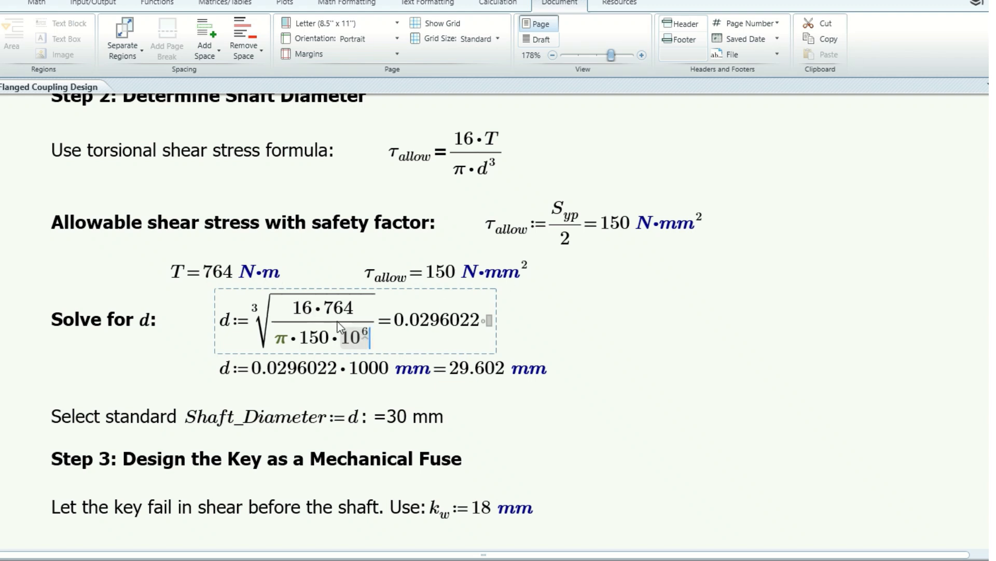
left_click(367, 343)
left_click(436, 330)
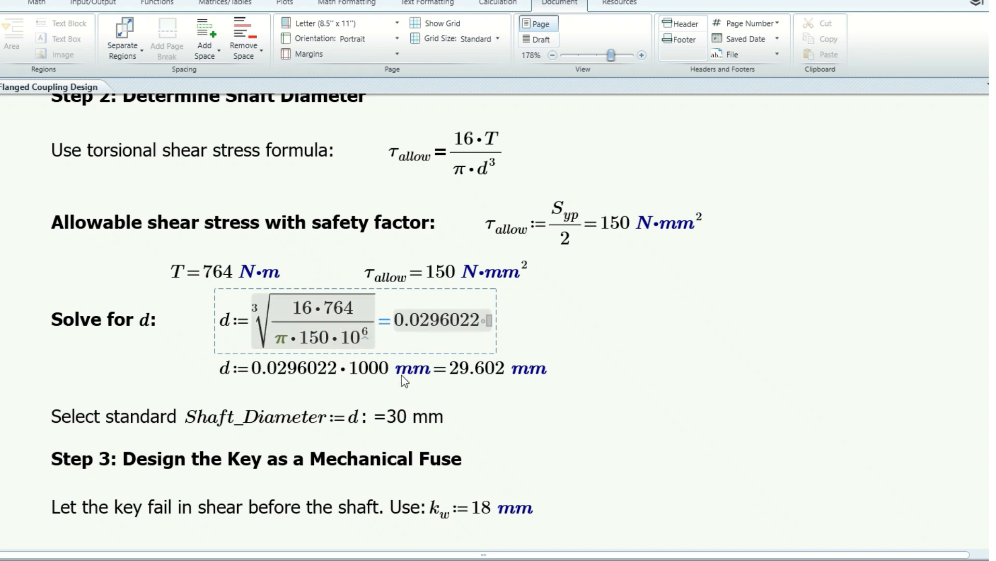
left_click(370, 395)
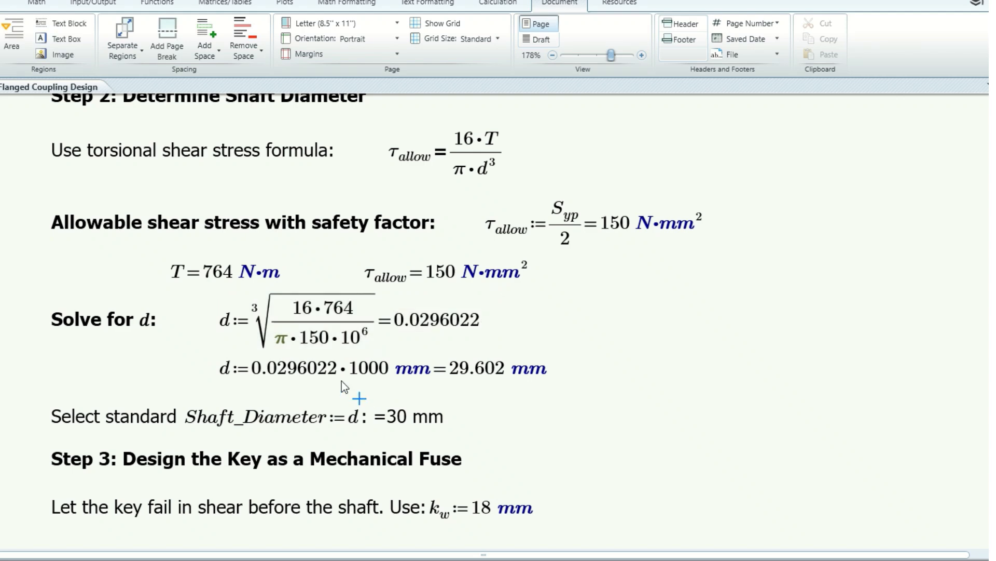
left_click(325, 371)
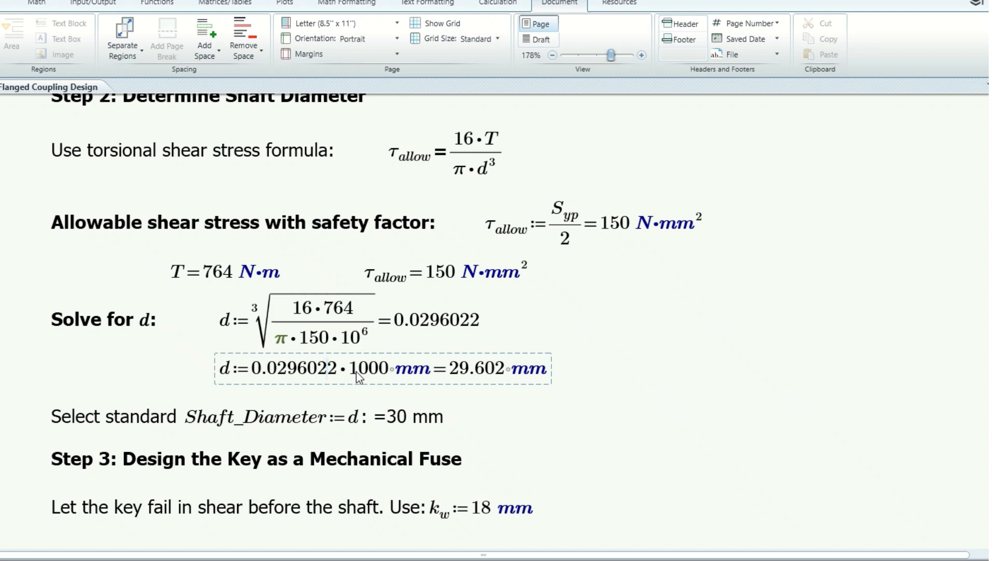
left_click(575, 373)
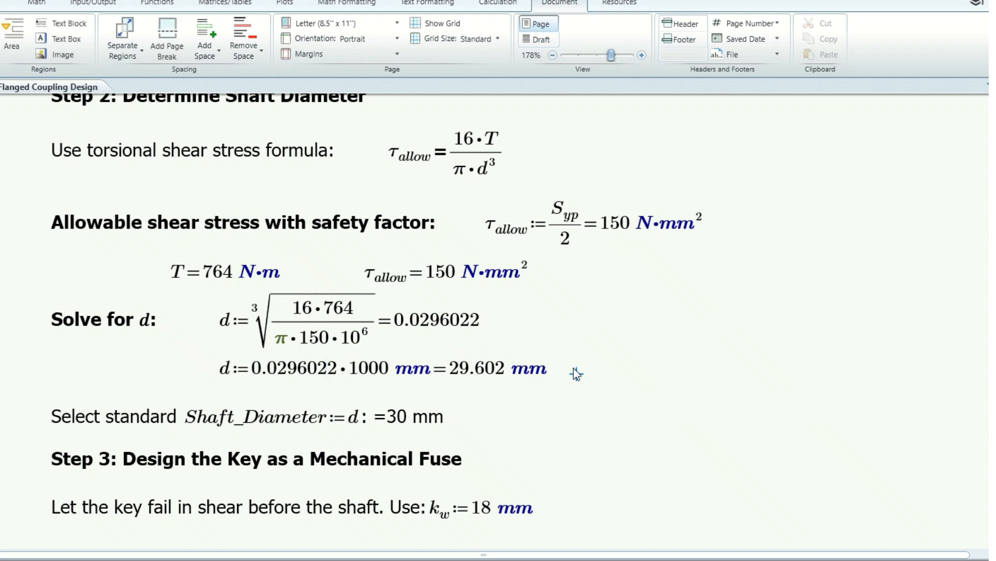
left_click(474, 373)
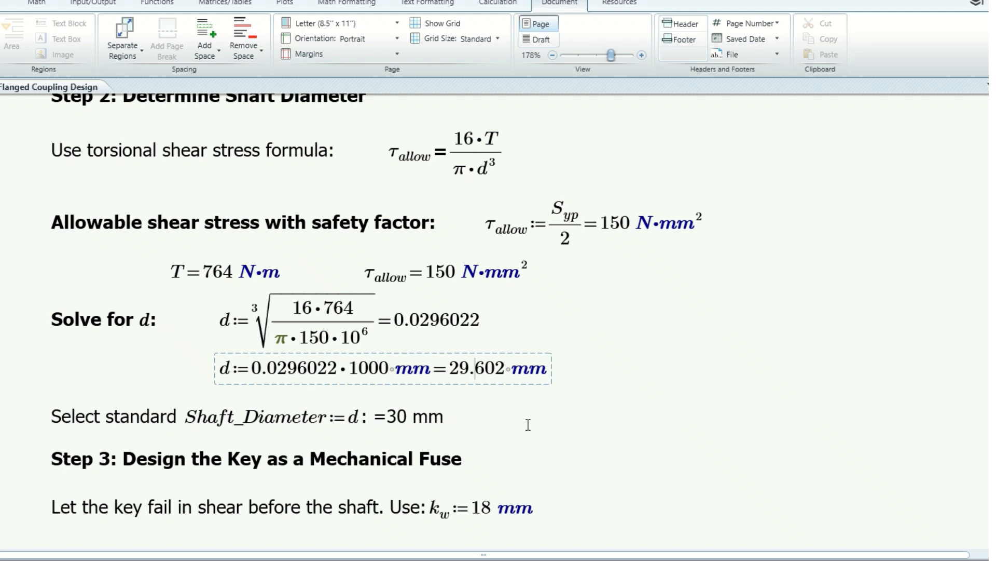
Review the standard shaft diameter selection and the key width and shear stress inputs in Step 3.
scroll(528, 424, "down", 2)
left_click(584, 362)
scroll(585, 370, "down", 1)
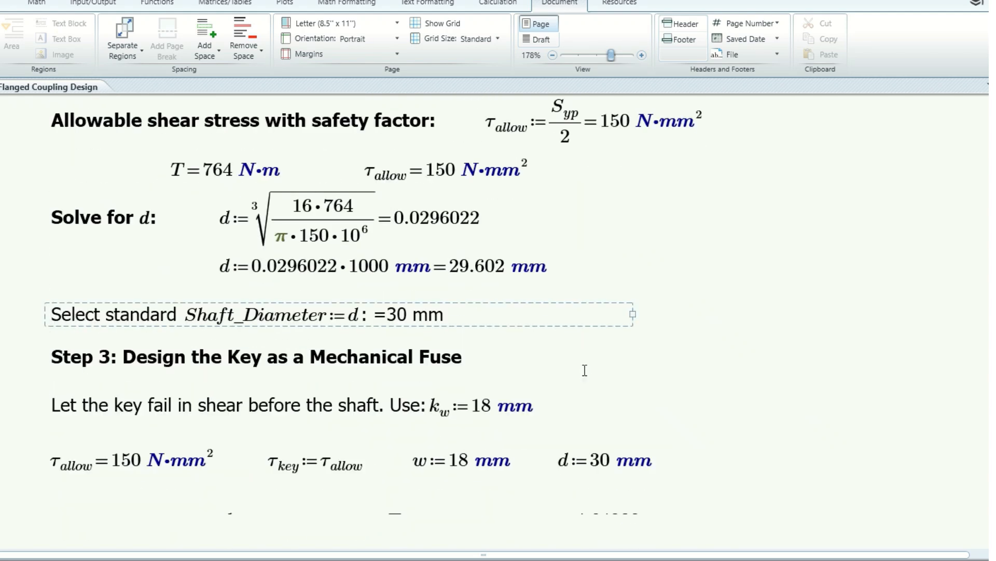
scroll(585, 370, "down", 2)
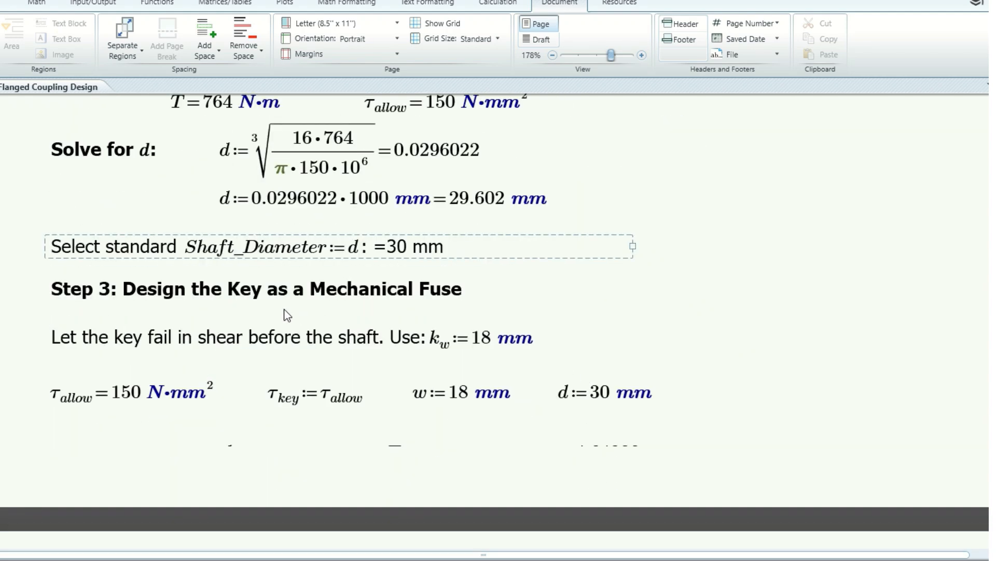
scroll(352, 310, "down", 1)
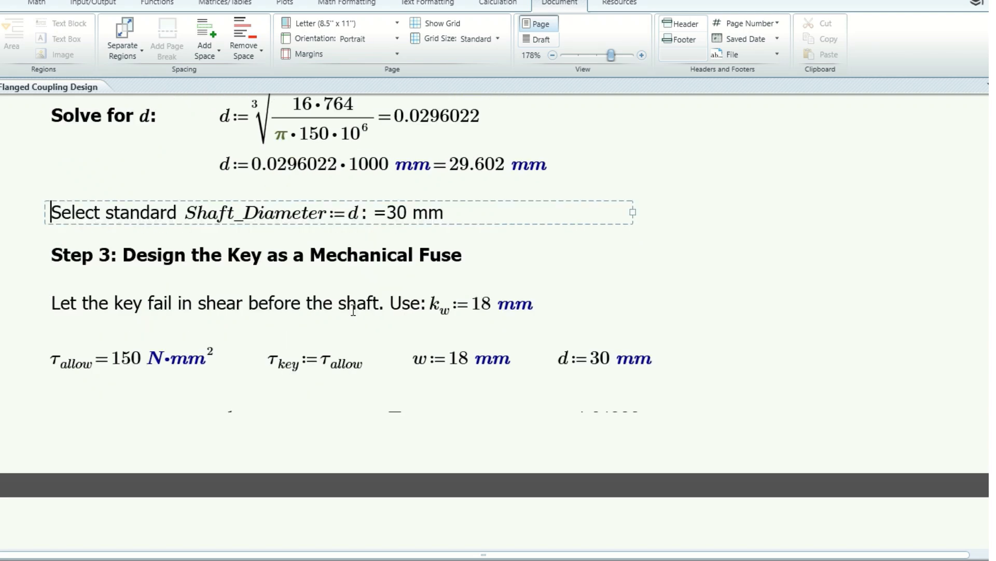
left_click(488, 307)
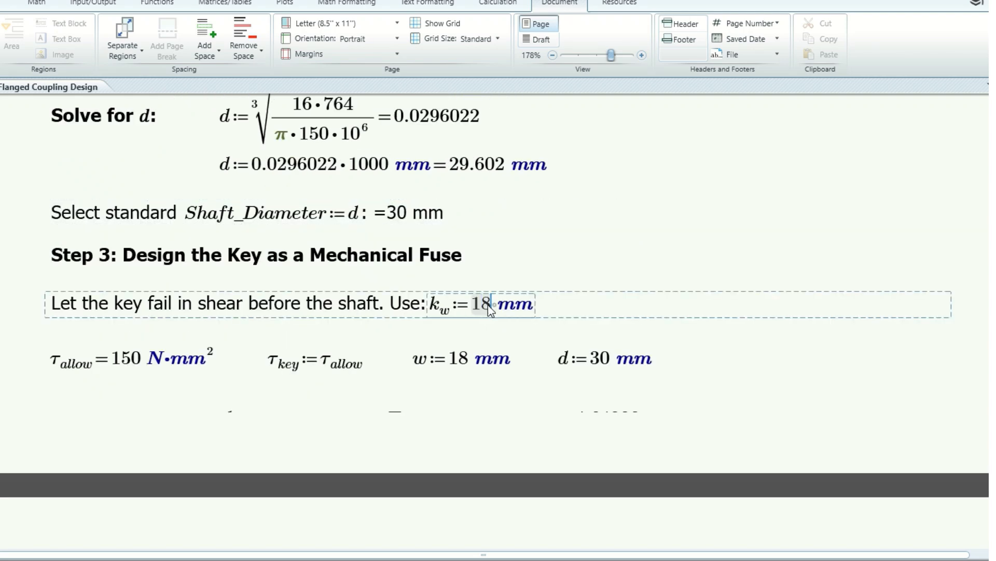
left_click(552, 260)
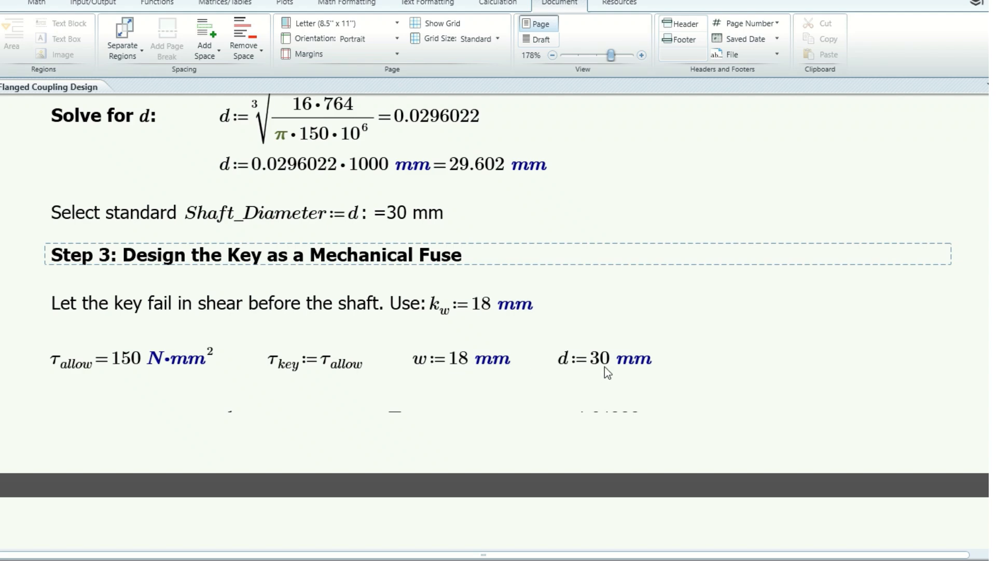
Try to turn the Step 3 definition of d into an evaluation, and delete that math region.
scroll(606, 367, "up", 2)
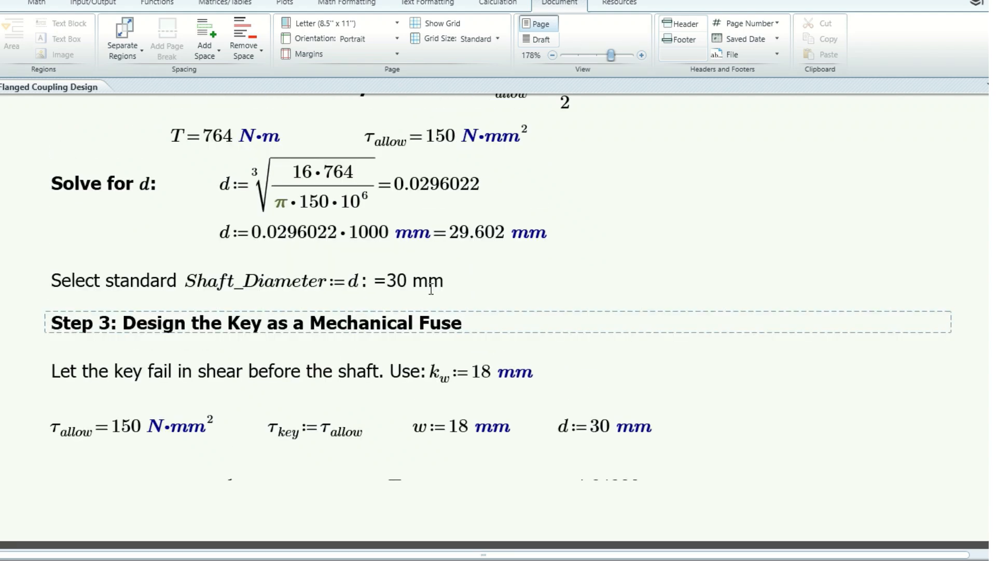
left_click(582, 432)
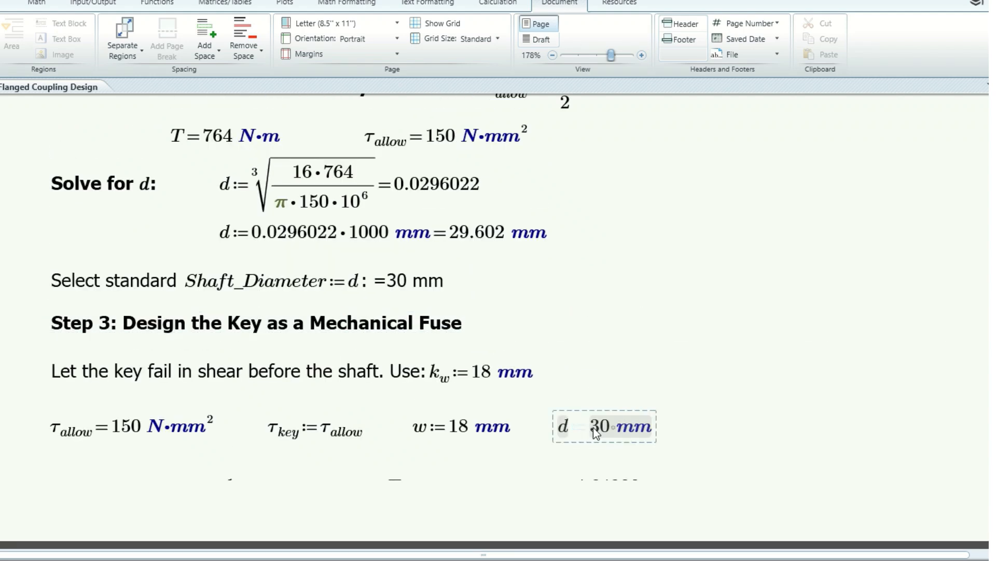
key("BackSpace")
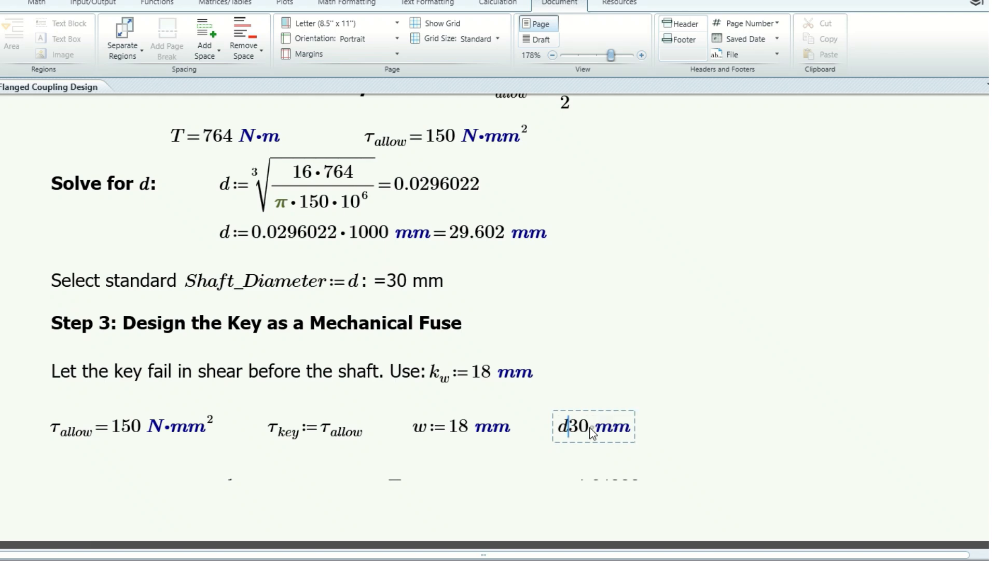
type("=")
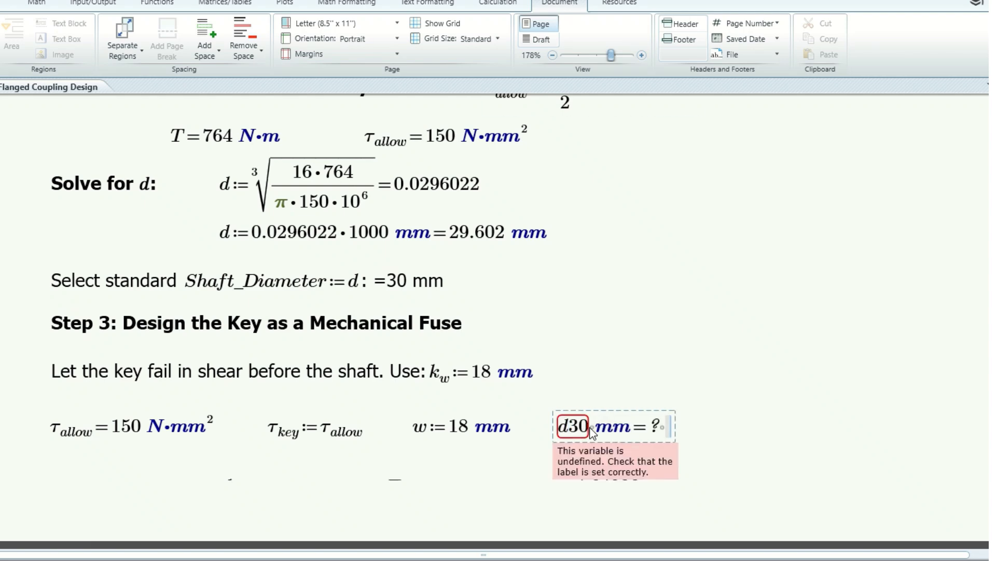
left_click(646, 408)
key("Delete")
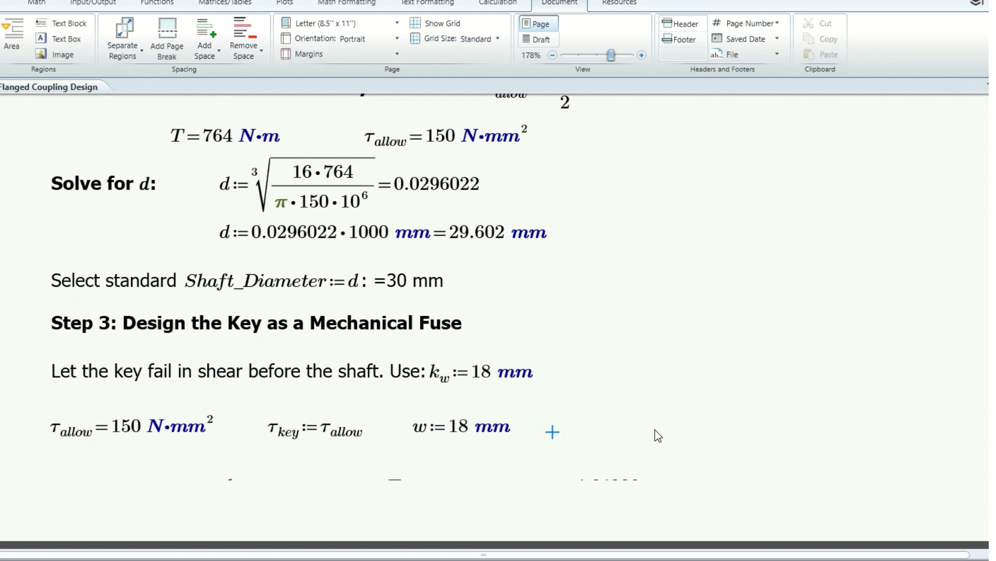
Evaluate the diameter d in mm beside the key width definition in Step 3.
type("d=0.03·")
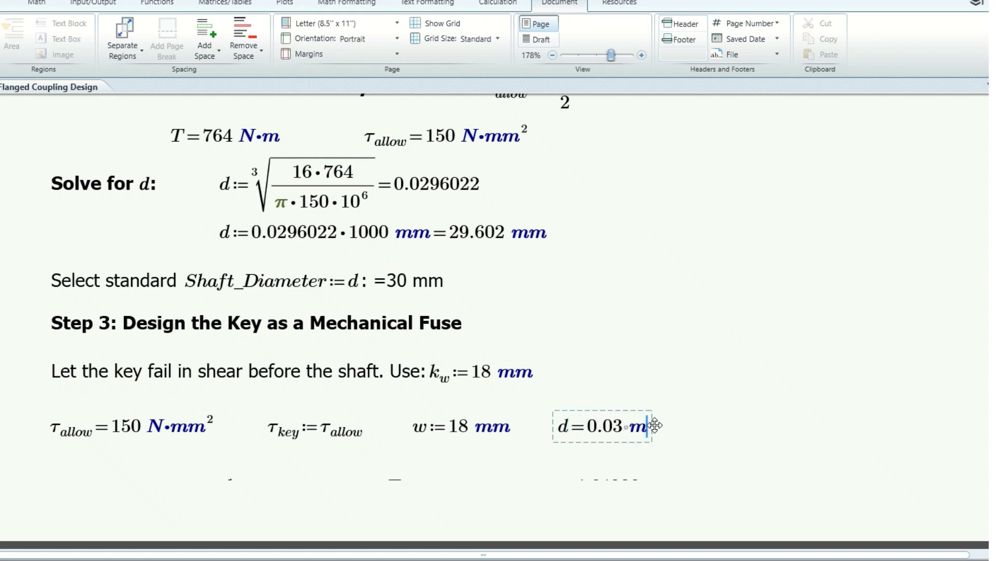
type("m")
left_click(705, 411)
scroll(706, 411, "down", 1)
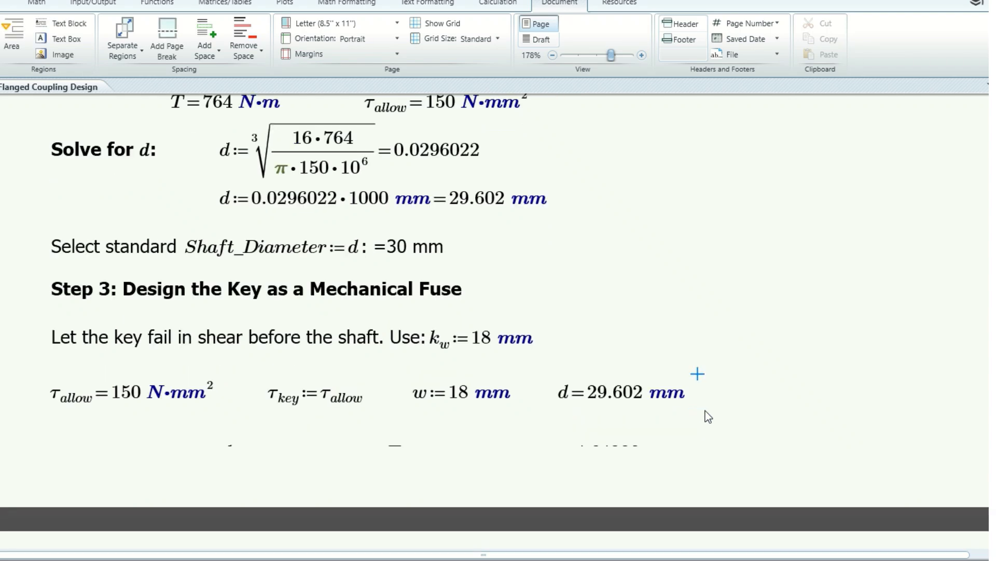
scroll(705, 411, "down", 2)
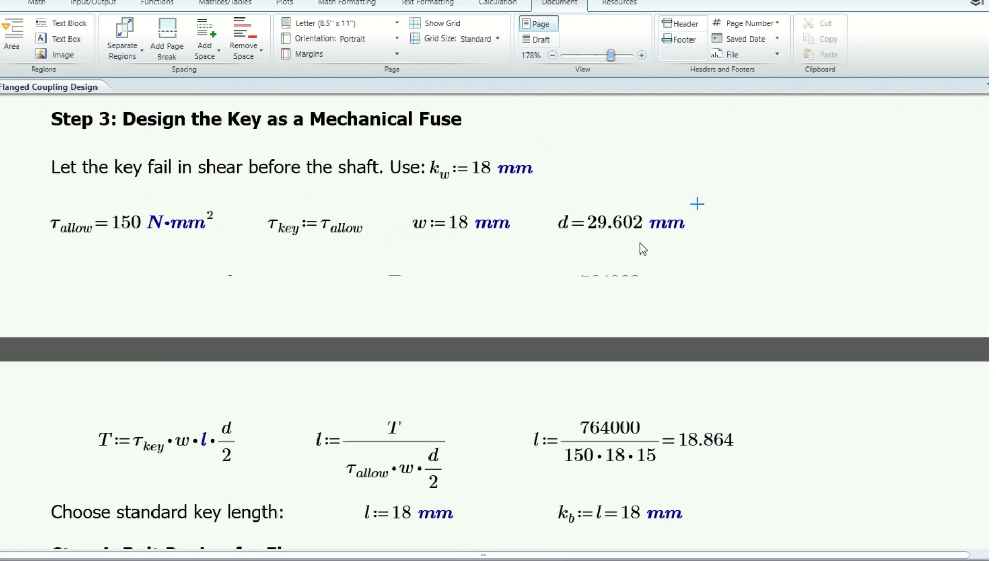
Change the Step 3 evaluation of d into a definition with the value 30 mm.
scroll(613, 303, "up", 2)
left_click(582, 325)
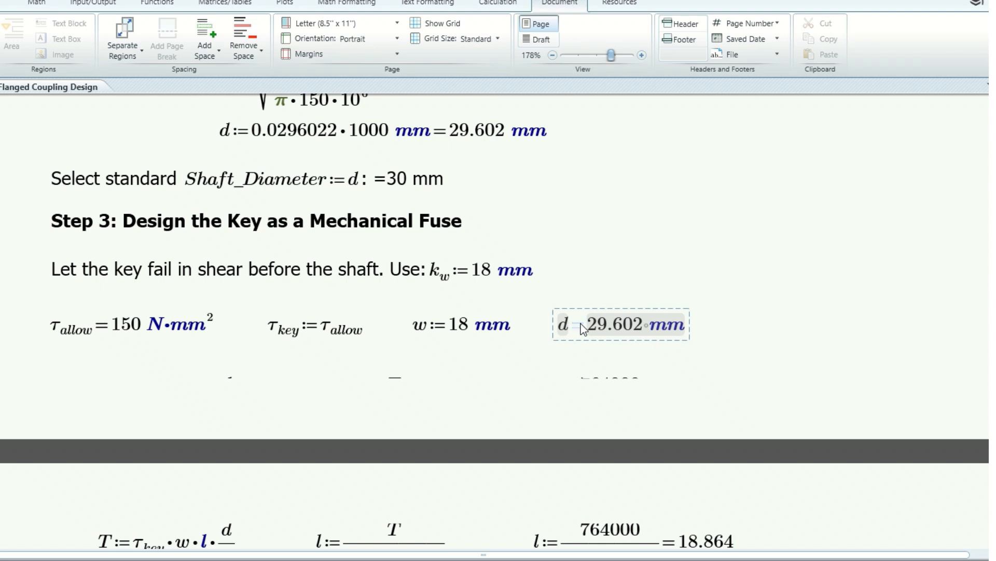
key("BackSpace")
type(":=")
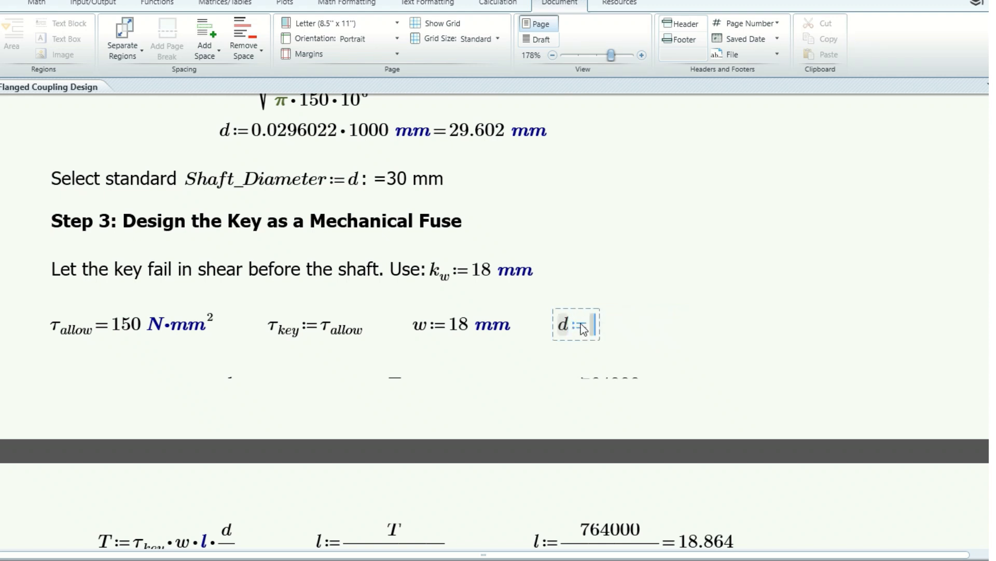
type("30·mm")
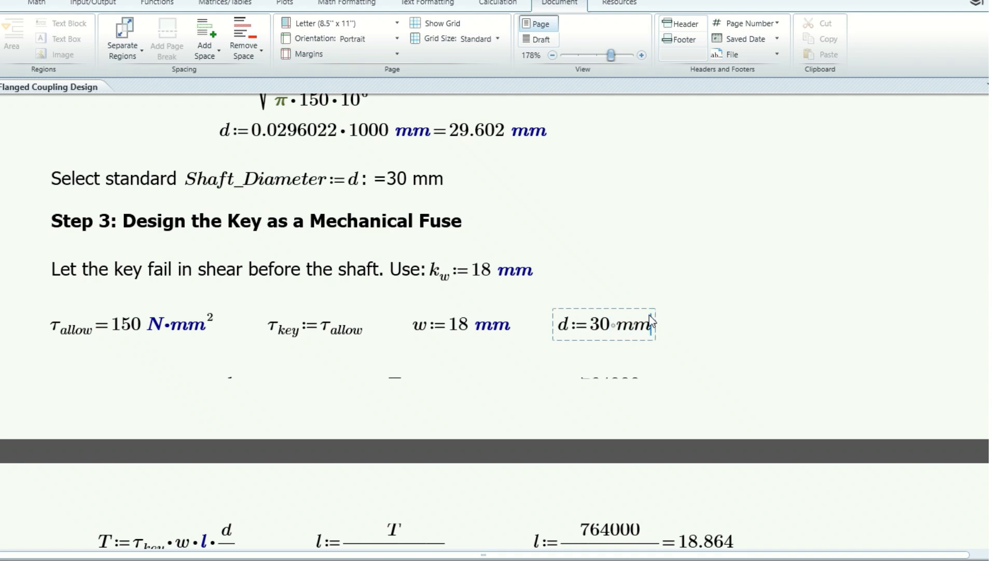
left_click(723, 306)
Examine the Step 3 key length formulas and trace their inputs back through the torque and shaft diameter calculations in Steps 1 and 2.
scroll(723, 360, "down", 3)
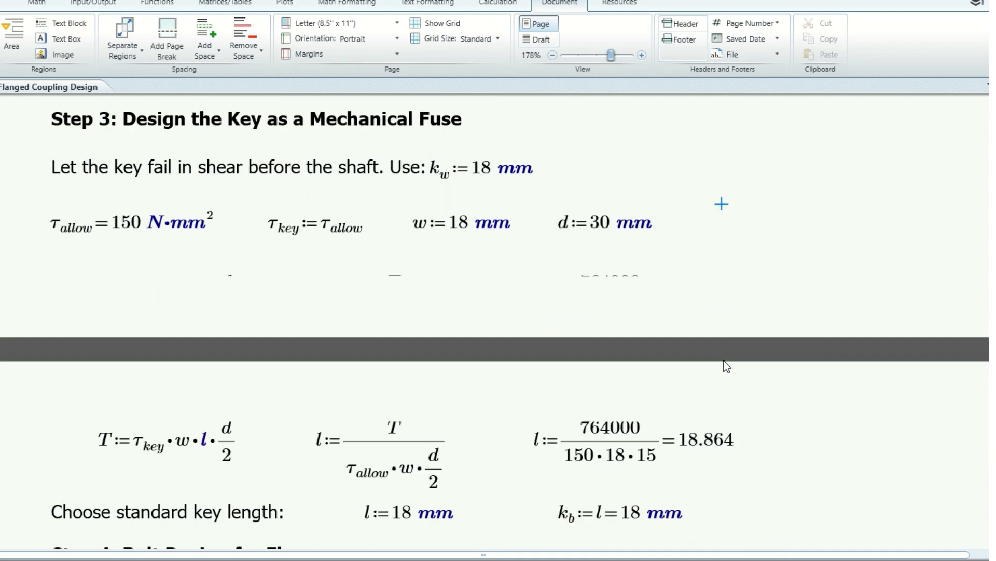
scroll(723, 365, "down", 1)
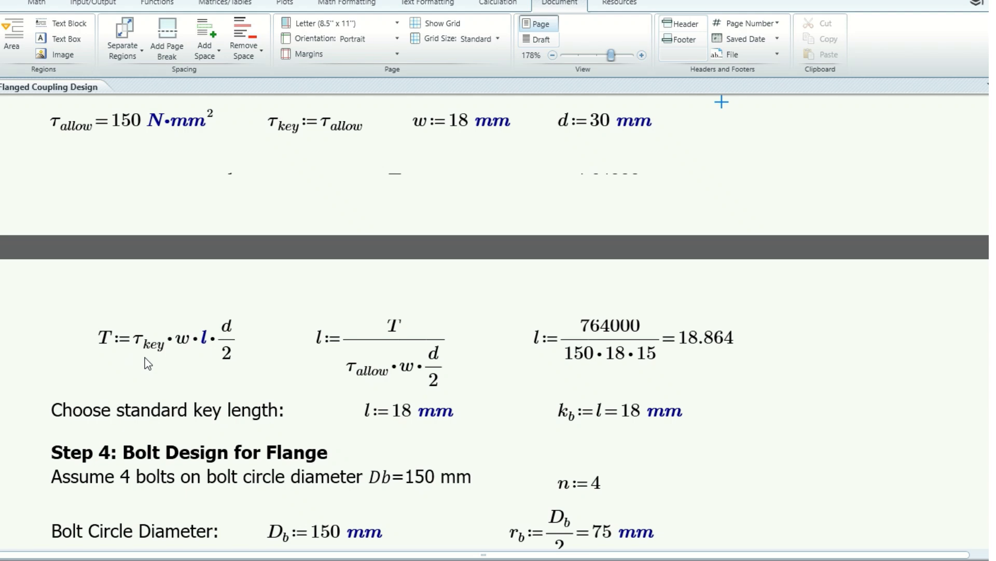
scroll(144, 358, "up", 3)
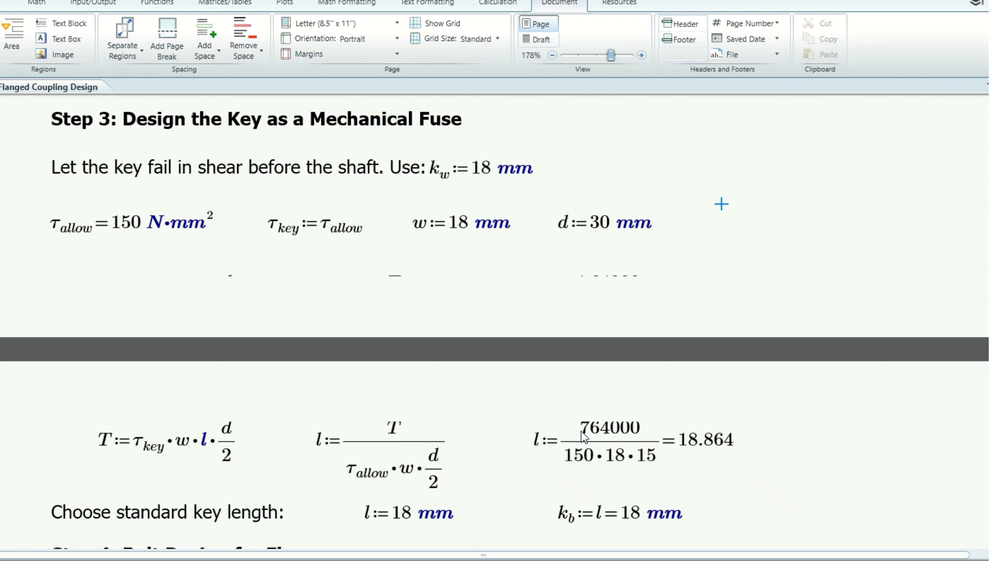
scroll(582, 436, "up", 3)
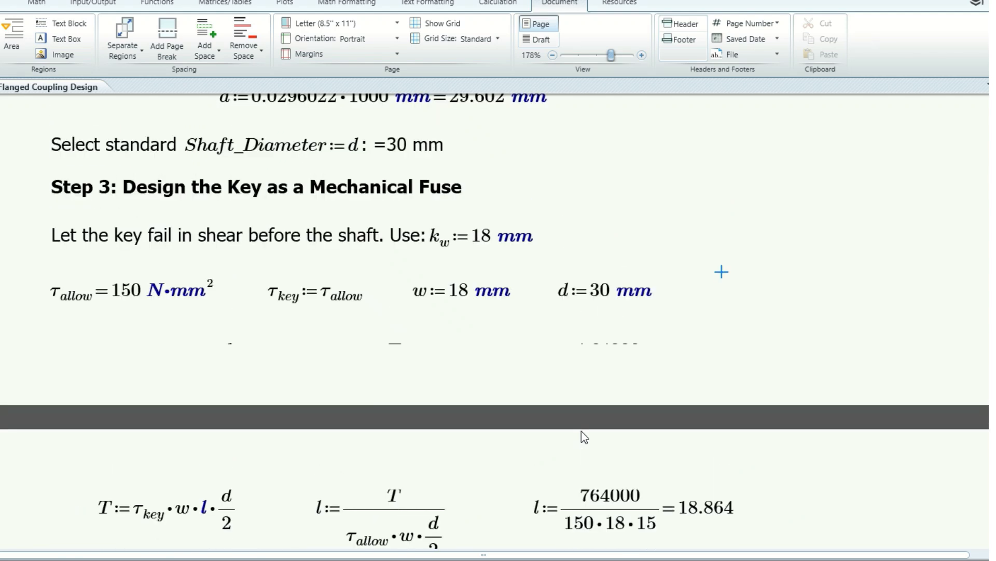
scroll(581, 431, "down", 1)
scroll(595, 469, "up", 3)
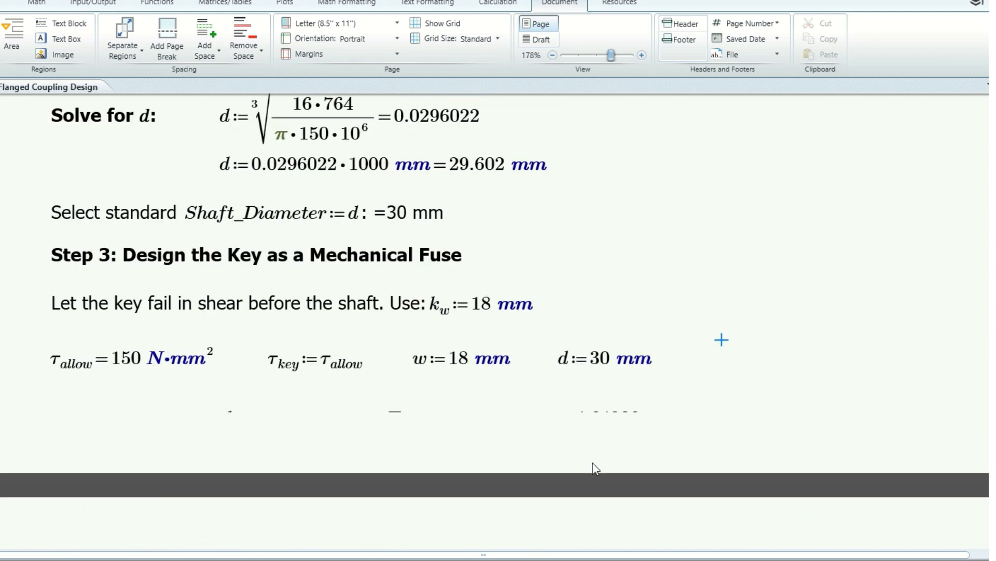
scroll(270, 362, "up", 6)
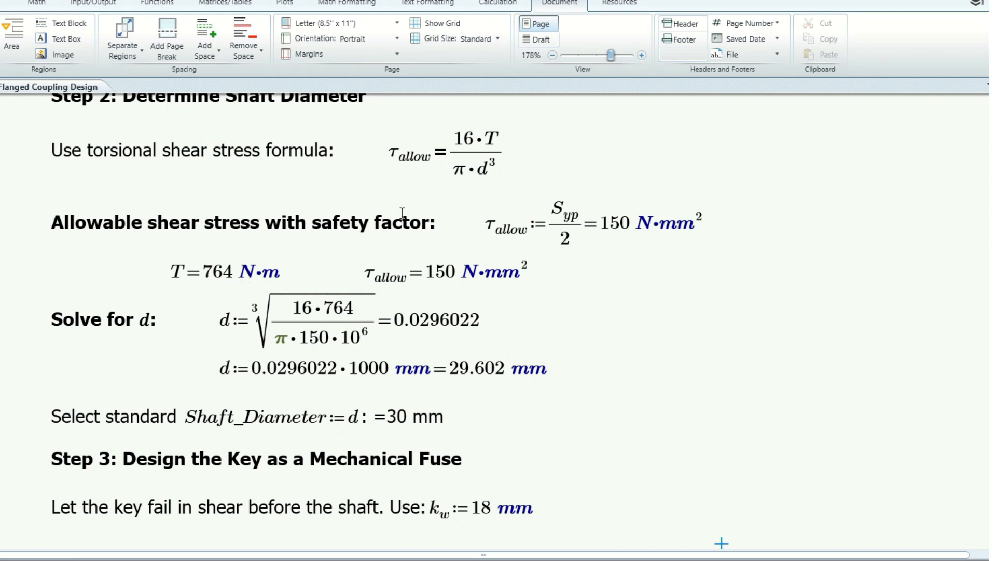
scroll(402, 213, "up", 4)
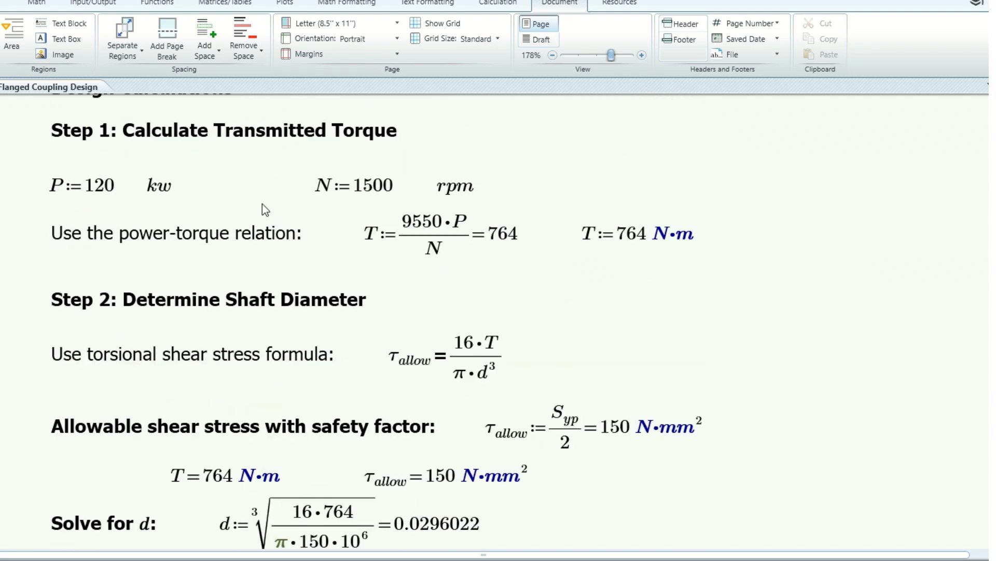
scroll(468, 374, "down", 3)
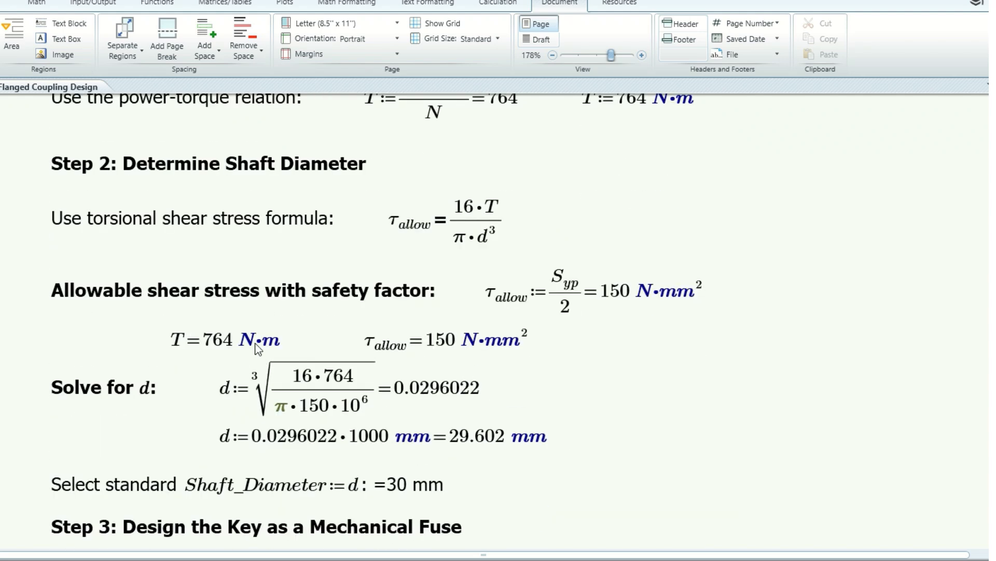
Review the worksheet from the Step 2 shaft diameter solution through the Step 3 key length to the Step 4 bolt design.
scroll(255, 348, "down", 3)
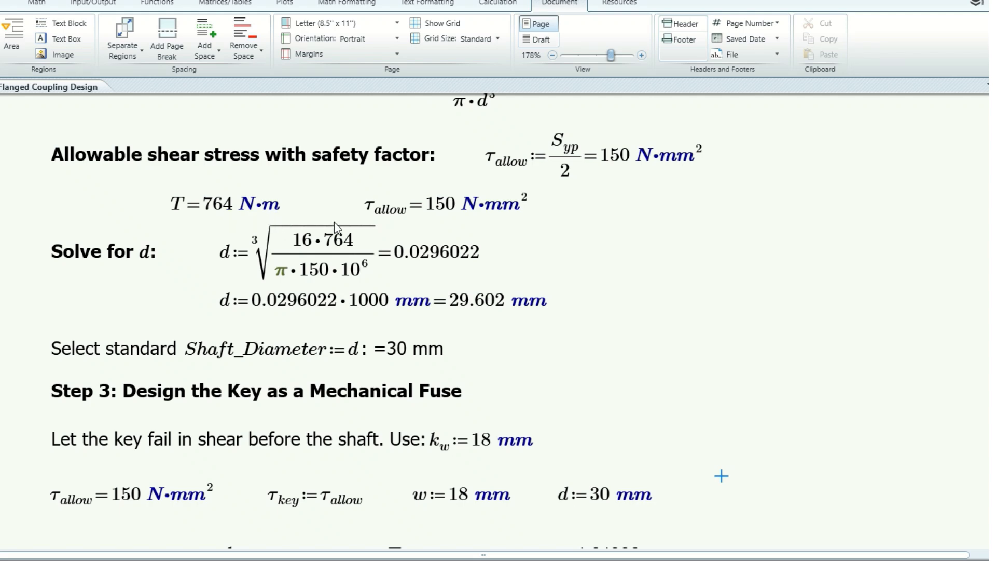
scroll(555, 384, "down", 7)
scroll(573, 425, "down", 3)
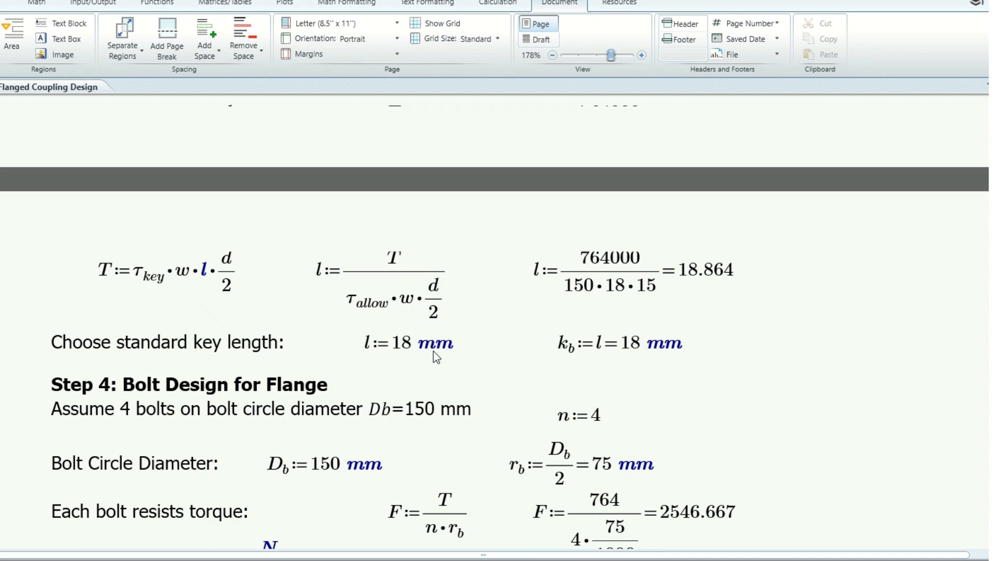
scroll(434, 351, "down", 1)
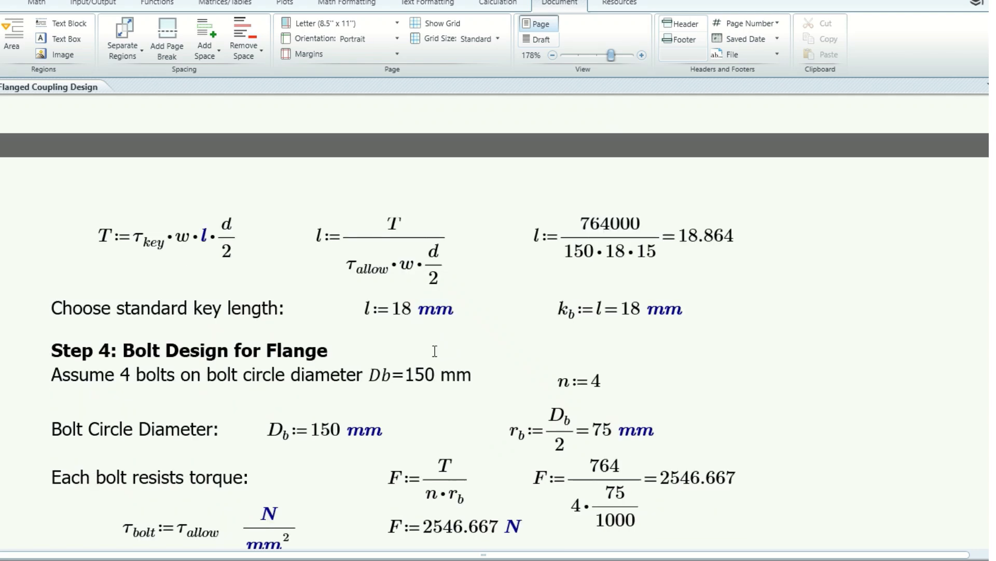
scroll(435, 351, "down", 2)
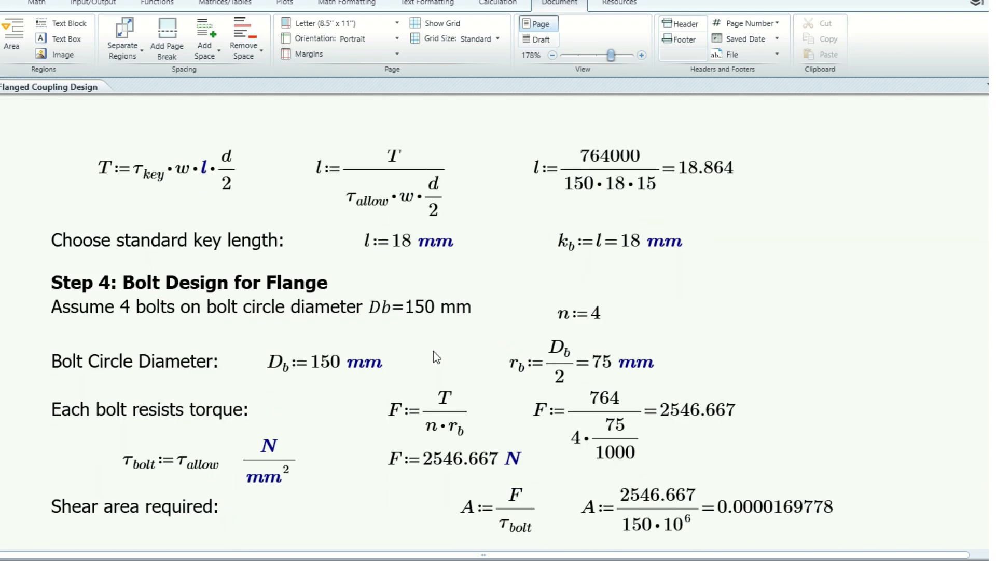
scroll(433, 351, "down", 2)
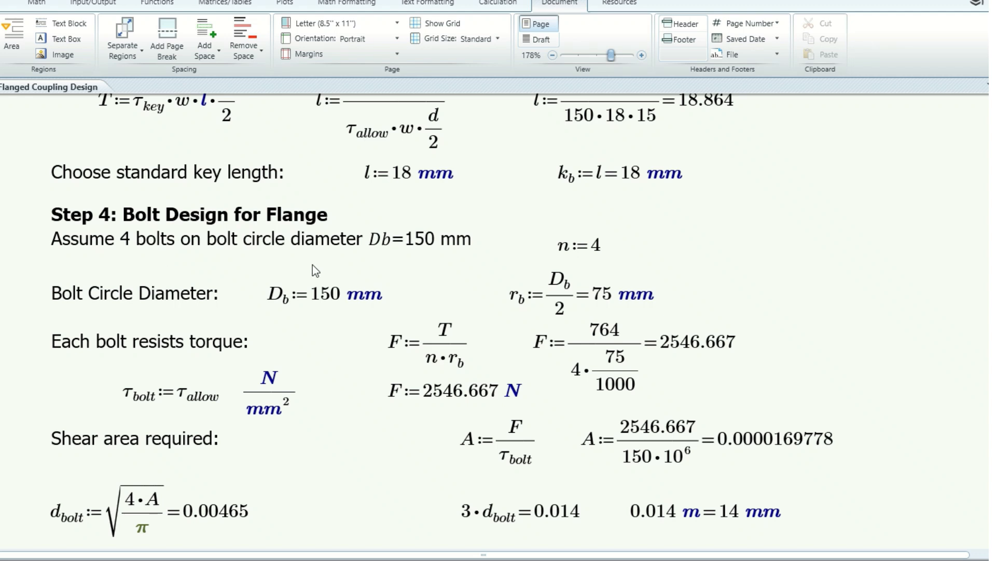
Examine the Step 4 assumptions for the number of bolts, the bolt circle diameter and the bolt circle radius.
left_click(424, 240)
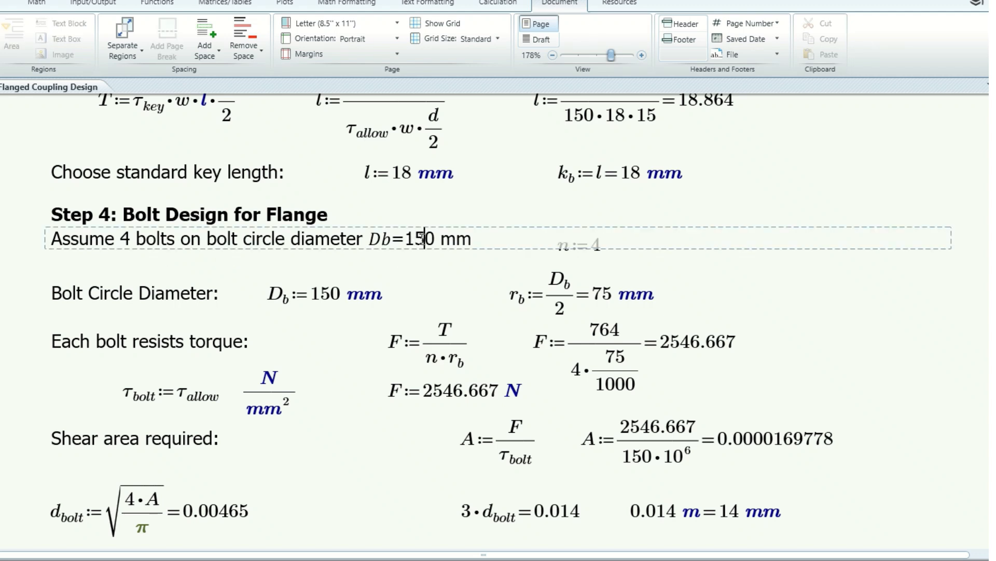
left_click(456, 276)
scroll(457, 276, "down", 1)
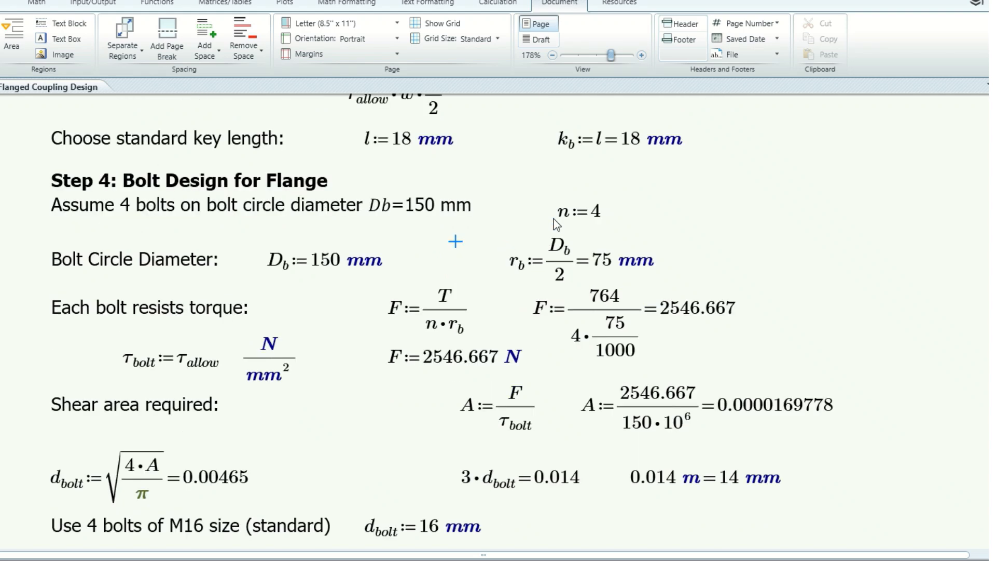
left_click(565, 212)
left_click(583, 190)
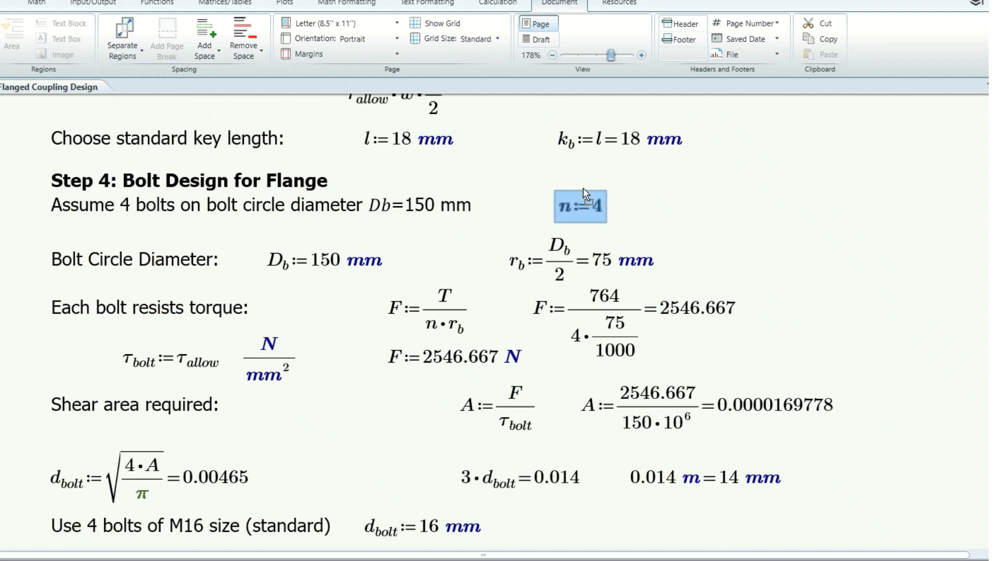
left_click(637, 209)
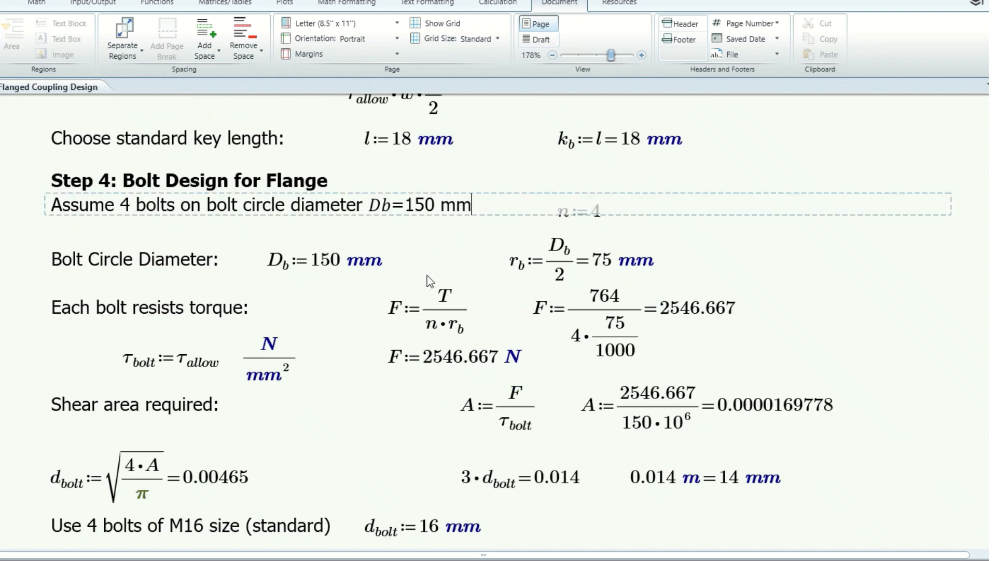
scroll(428, 275, "down", 1)
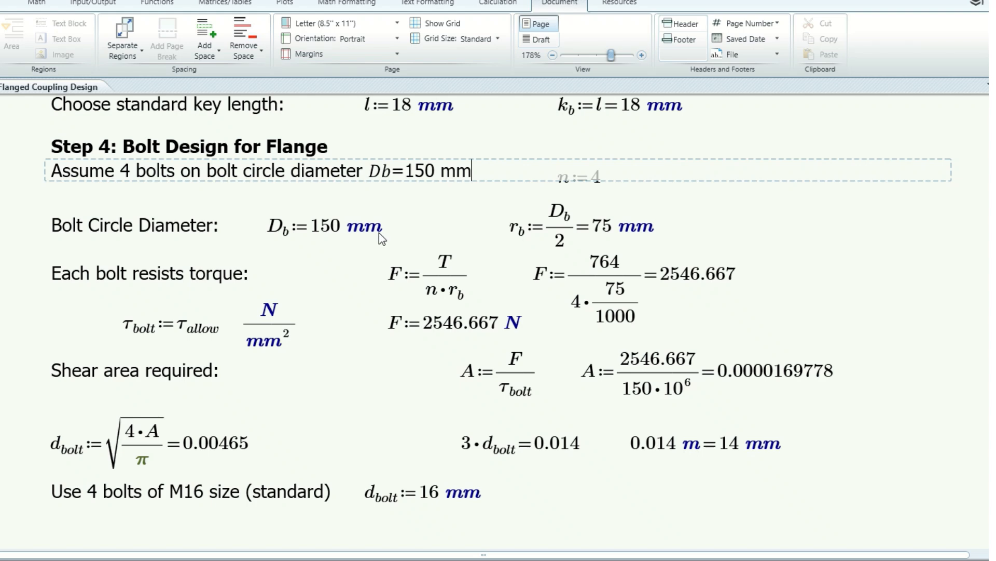
left_click(365, 228)
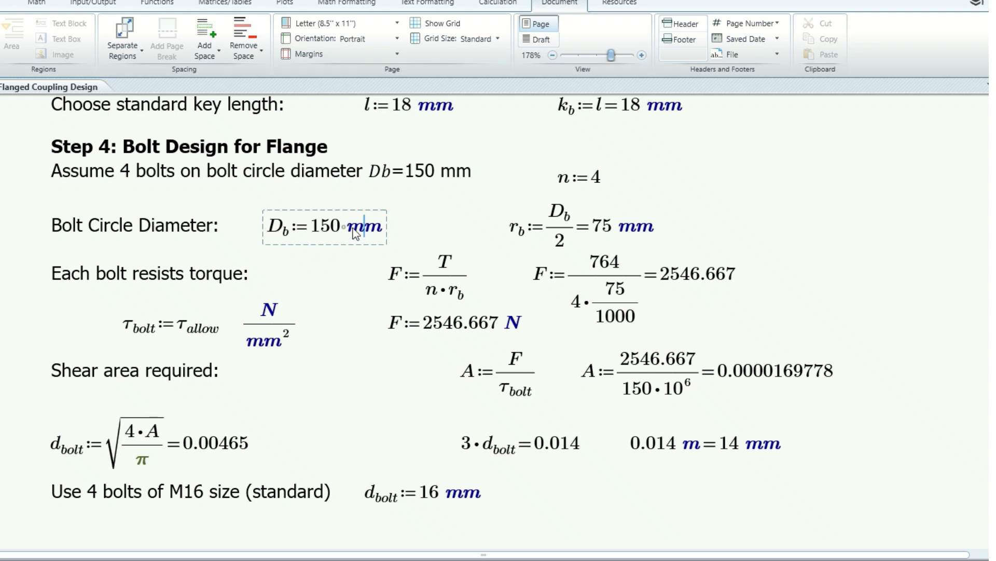
left_click(558, 236)
scroll(482, 285, "down", 1)
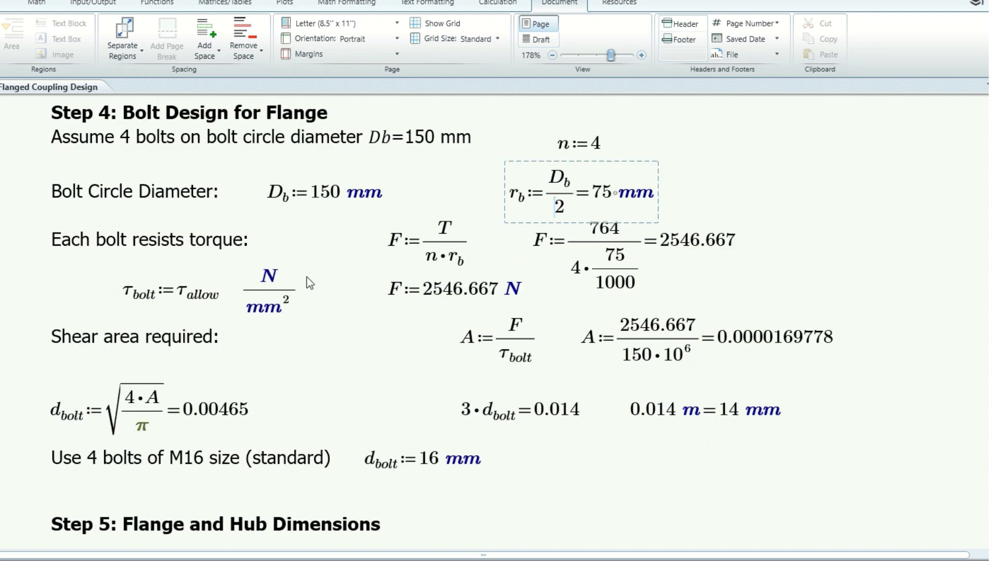
Check the Step 4 calculations for the force per bolt, the required shear area and the bolt diameter.
left_click(157, 239)
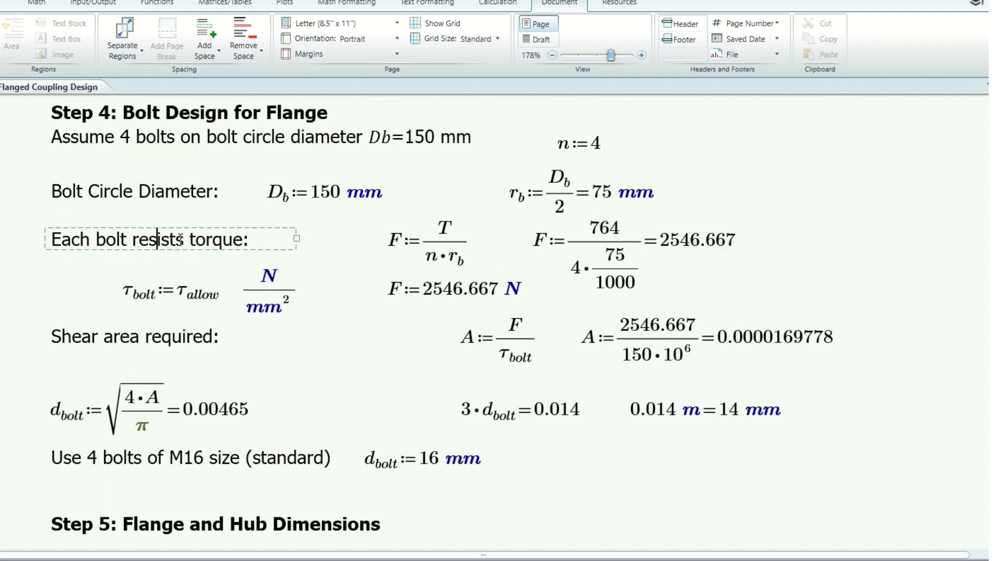
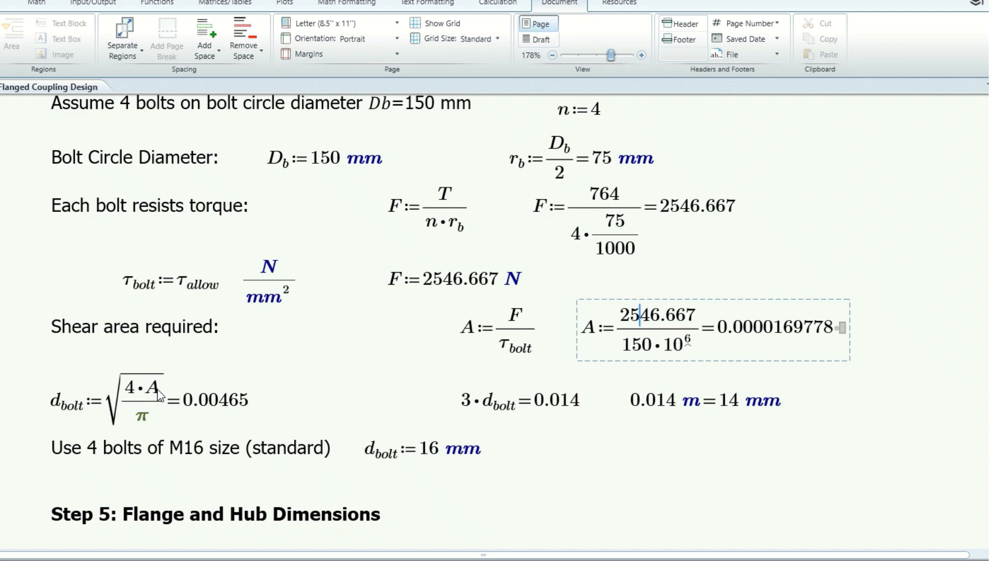
left_click(255, 404)
left_click(470, 403)
left_click(443, 459)
left_click(577, 463)
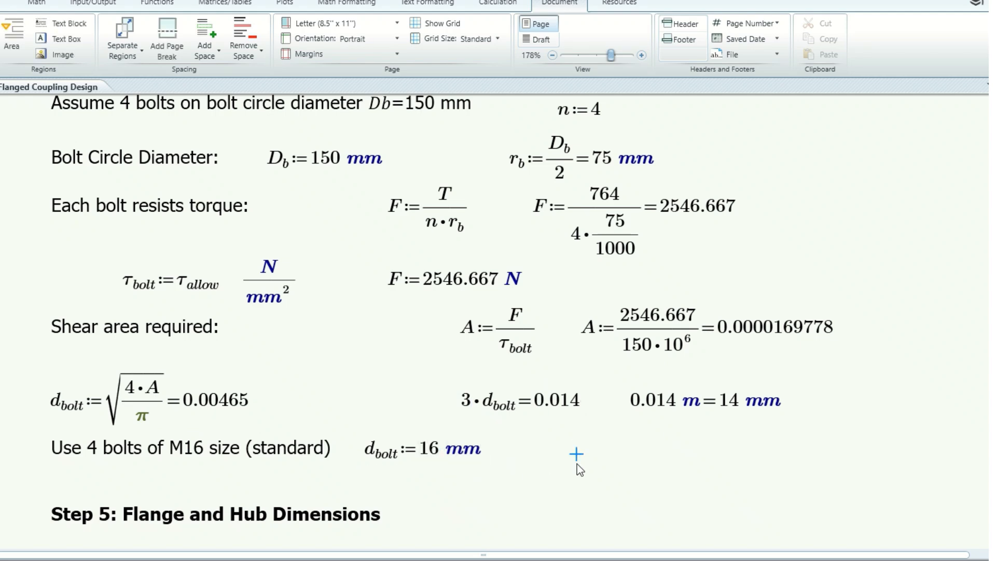
Change the multiplier of d_bolt to 4 in the Step 4 evaluation beside the bolt diameter formula.
scroll(577, 463, "down", 3)
left_click(471, 300)
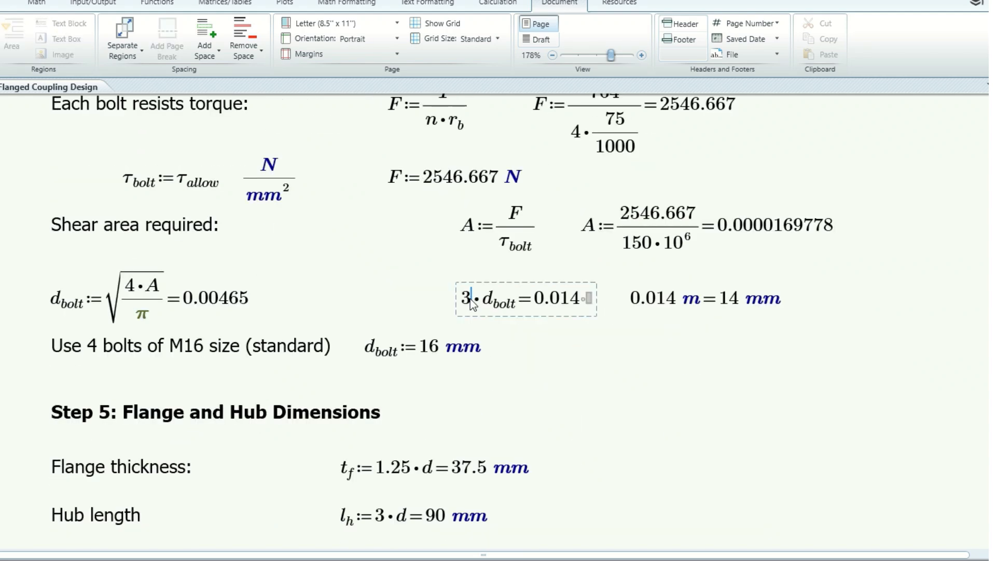
key("BackSpace")
type("4")
left_click(649, 352)
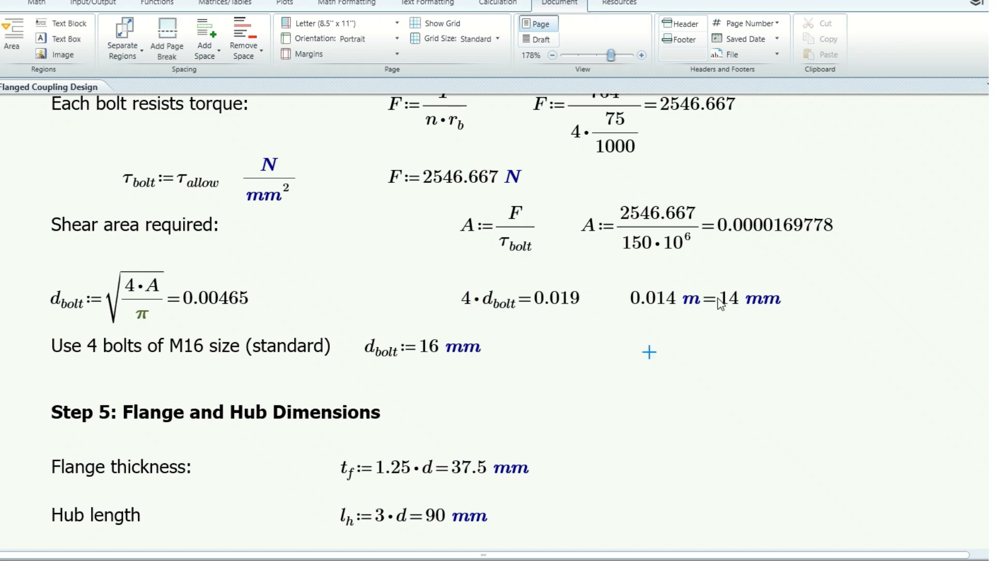
Replace the metre value in the adjacent mm conversion with 0.019, copied from the 4·d_bolt result.
left_click(678, 297)
left_click(542, 299)
double_click(542, 298)
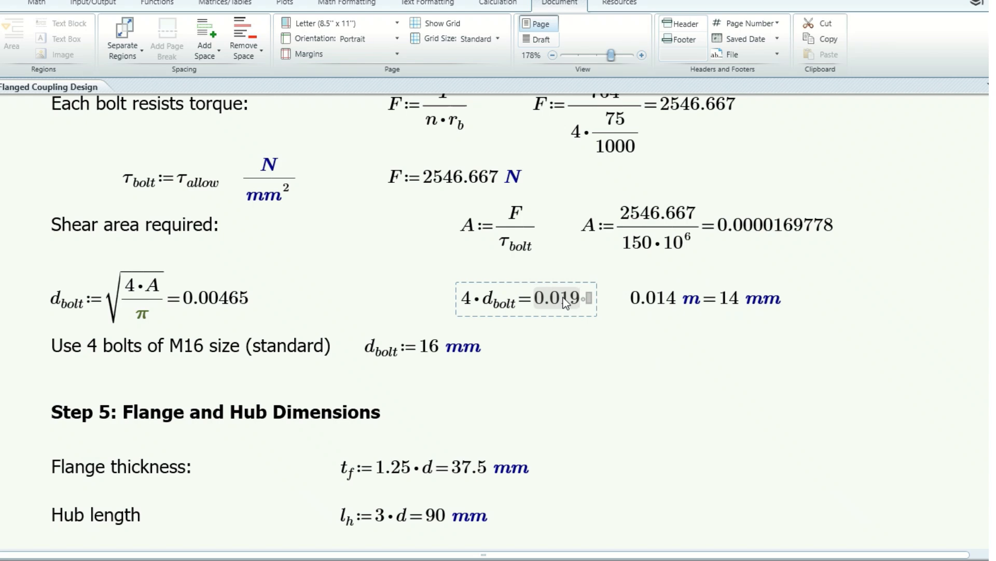
double_click(655, 300)
key("ctrl+c")
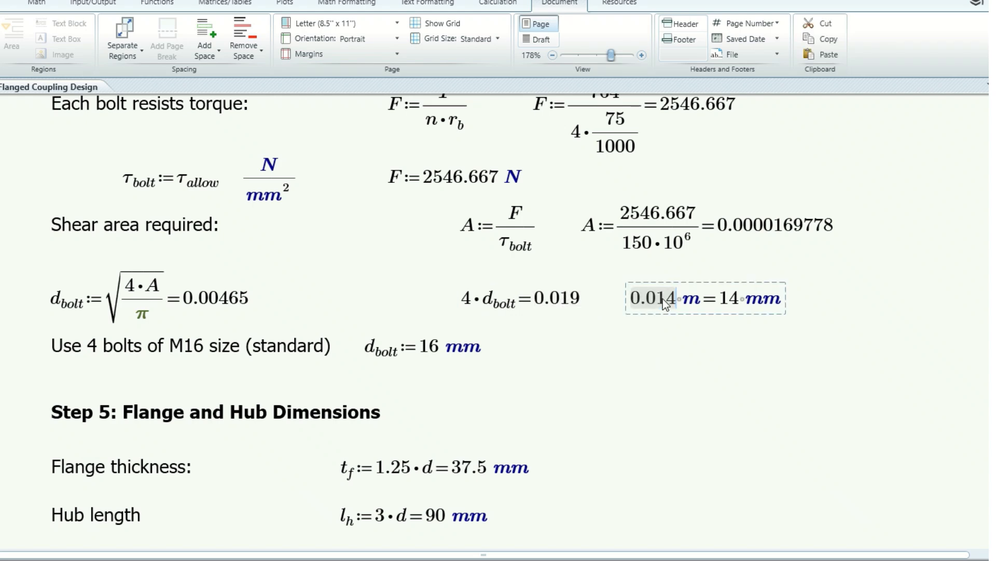
key("ctrl+v")
left_click(771, 352)
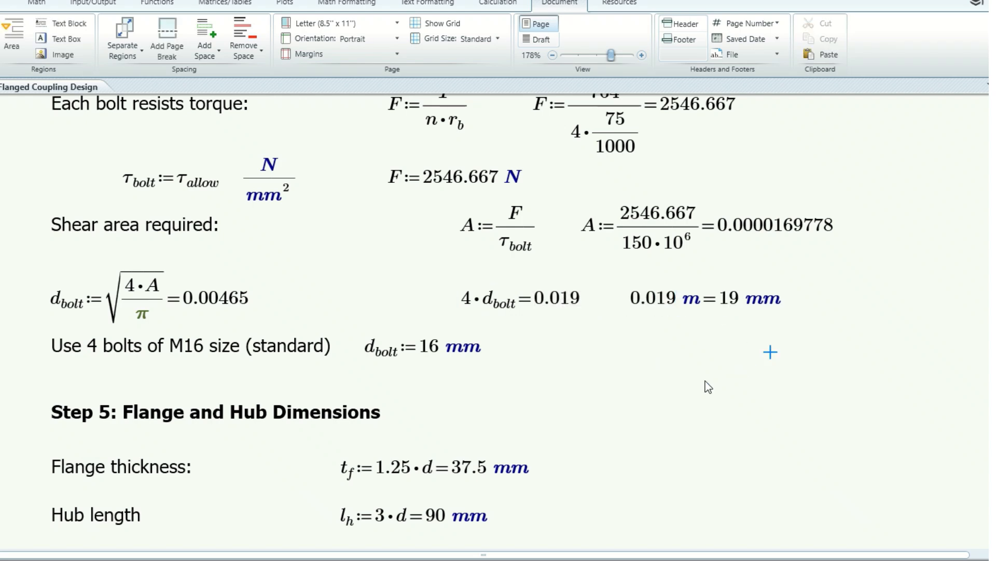
Review the Step 5 flange and hub dimensions, the Step 6 design summary and the output assignments at the worksheet's end.
scroll(706, 380, "down", 3)
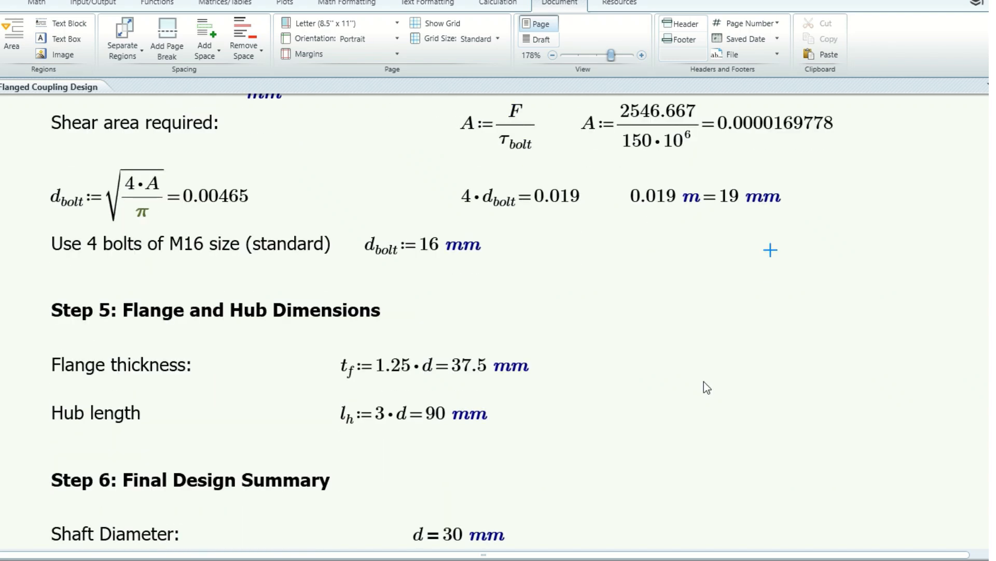
scroll(706, 388, "down", 2)
scroll(702, 387, "down", 2)
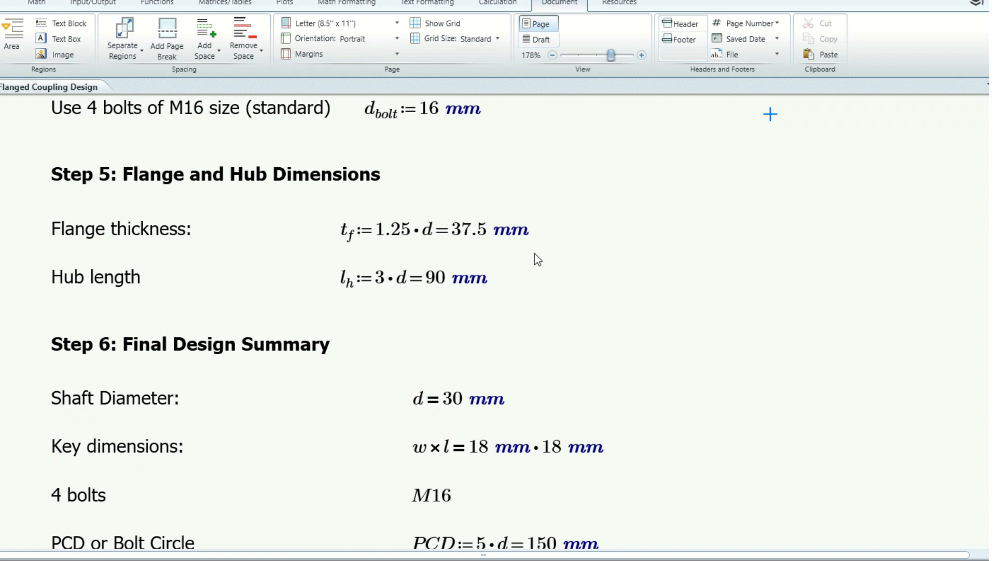
left_click(599, 205)
scroll(513, 328, "down", 4)
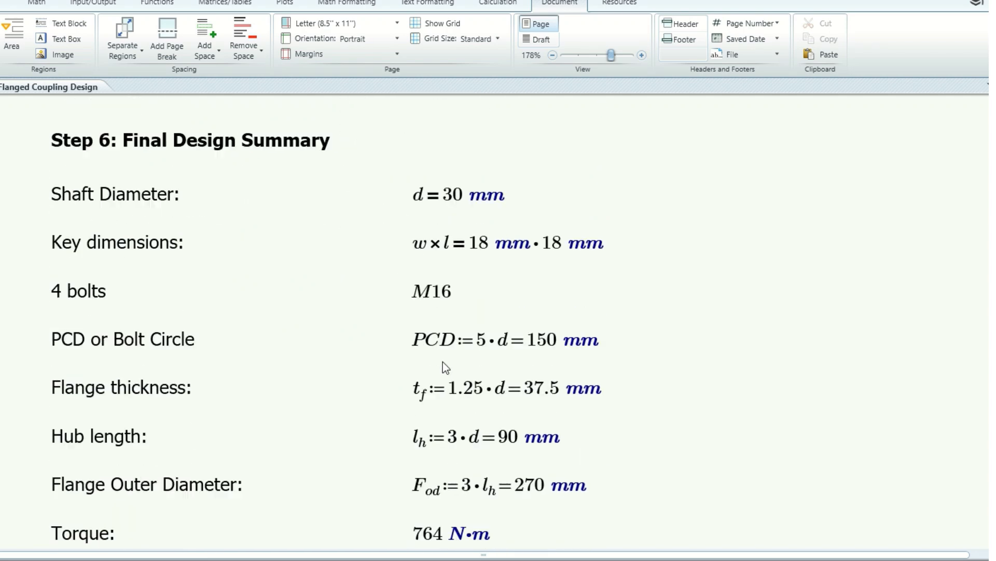
scroll(444, 363, "down", 4)
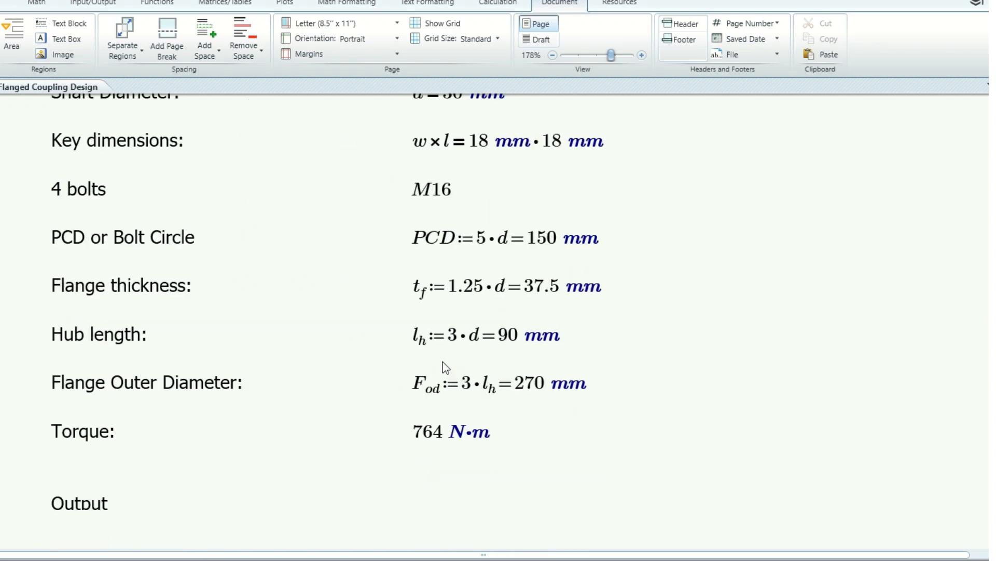
scroll(443, 363, "down", 4)
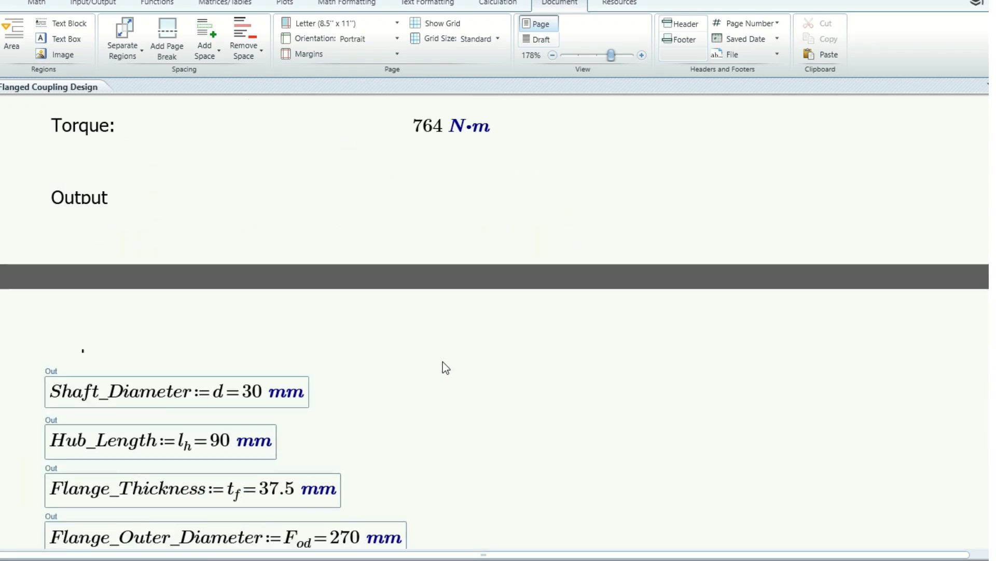
scroll(443, 363, "down", 3)
scroll(444, 363, "down", 2)
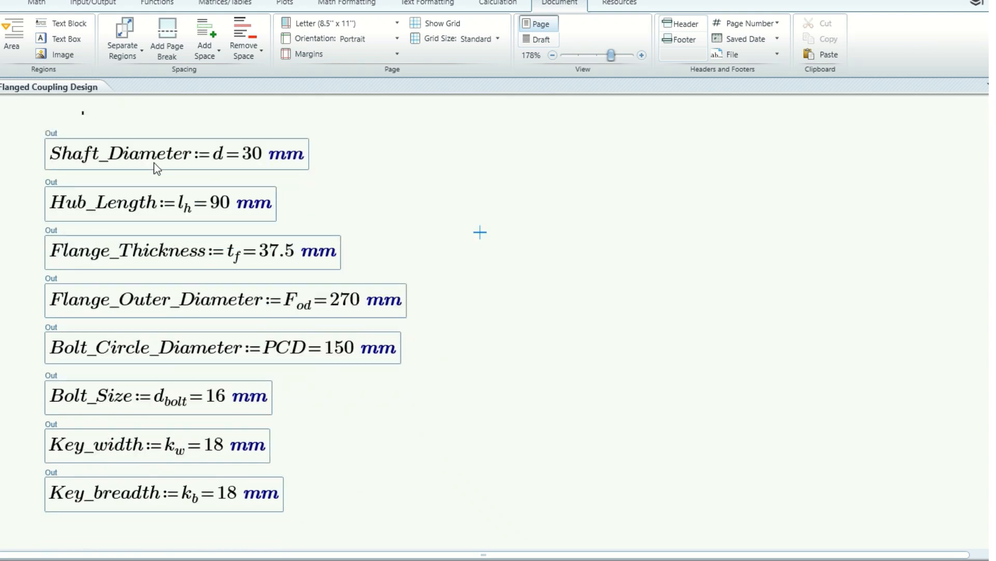
Show the worksheet's input and output designations as a list, and enlarge the list to view every output alias.
left_click(188, 161)
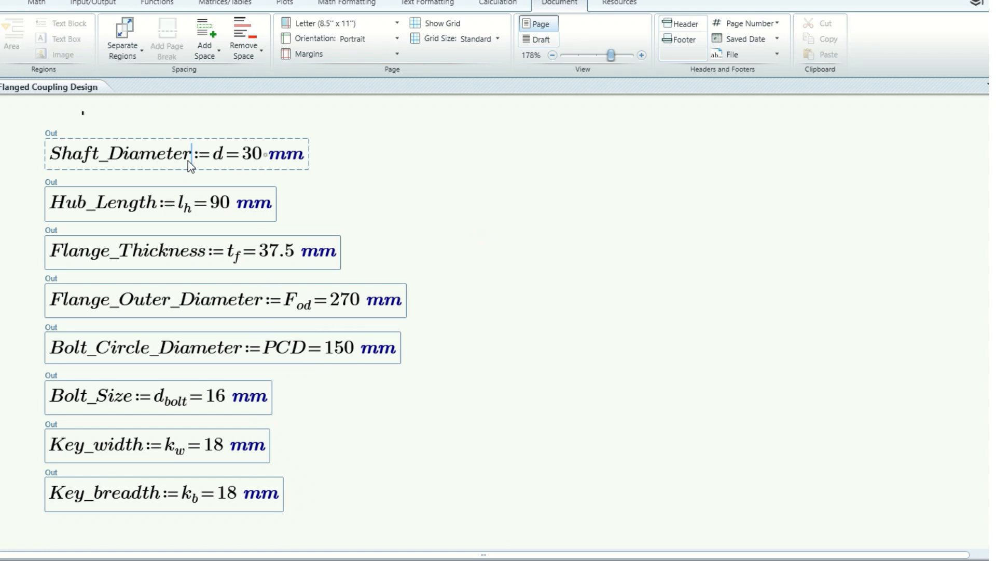
left_click(93, 3)
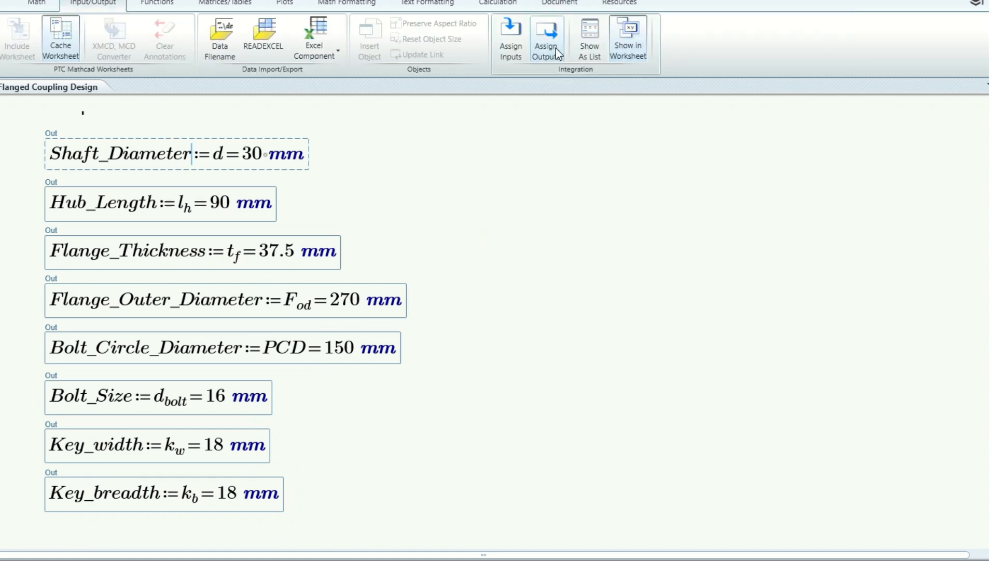
left_click(593, 48)
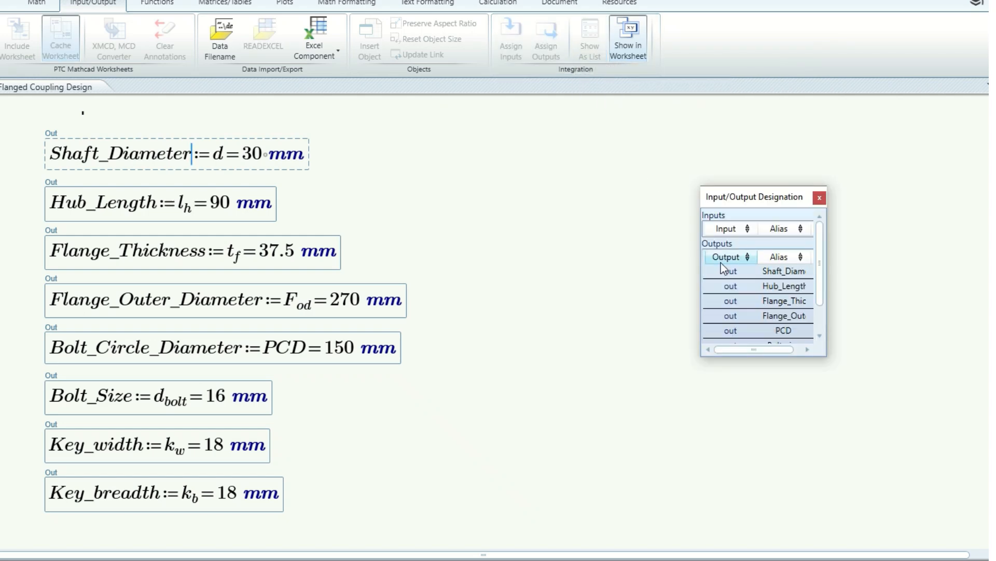
left_click_drag(698, 276, 591, 288)
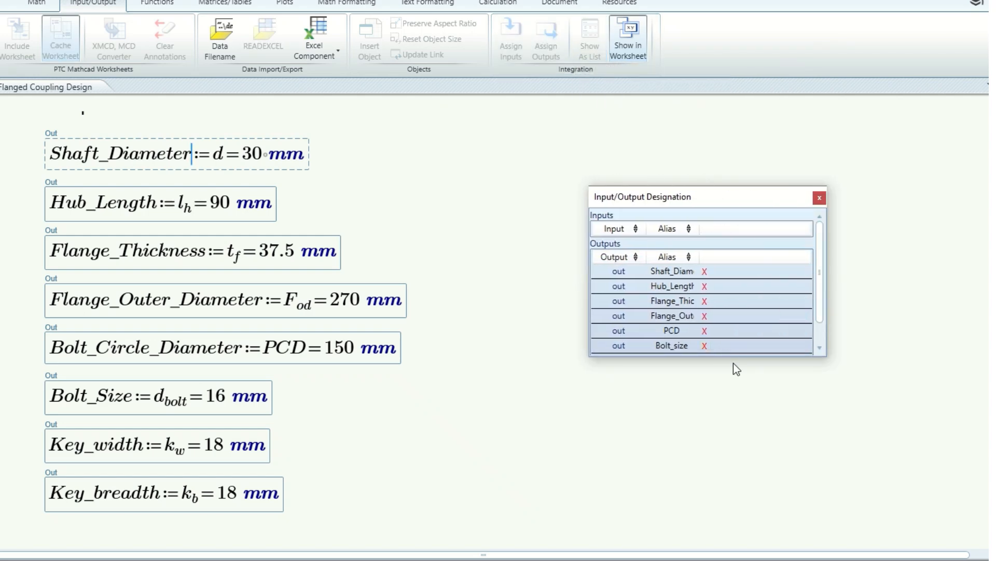
left_click_drag(729, 356, 730, 413)
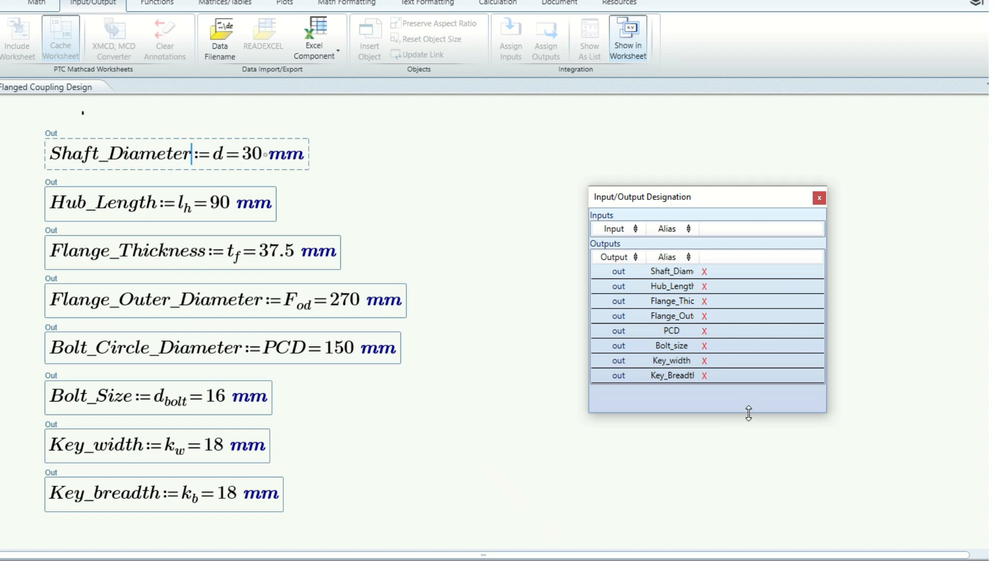
left_click_drag(749, 409, 751, 389)
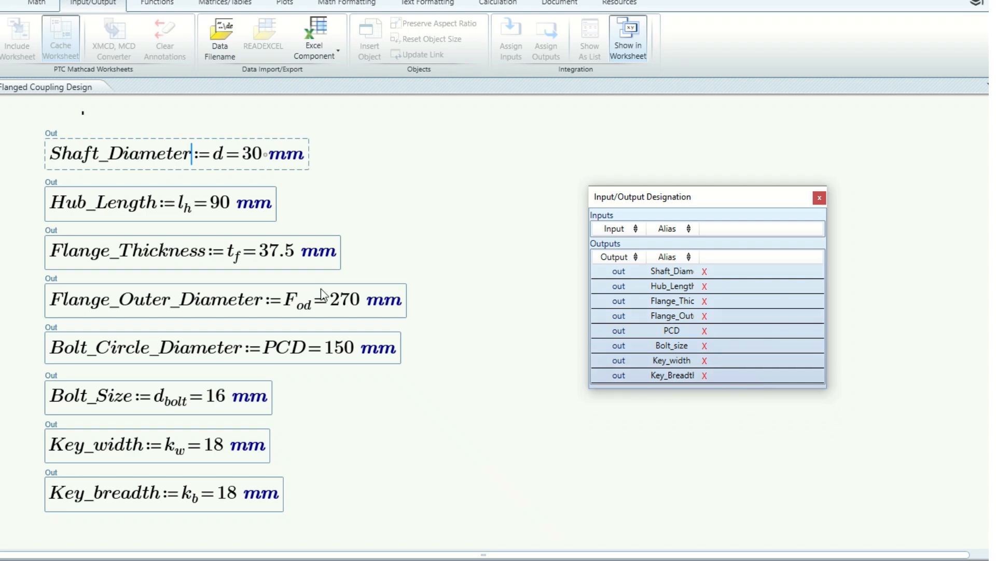
Switch to the FLANGE_MALE part in Creo Parametric and open its relations.
left_click(354, 168)
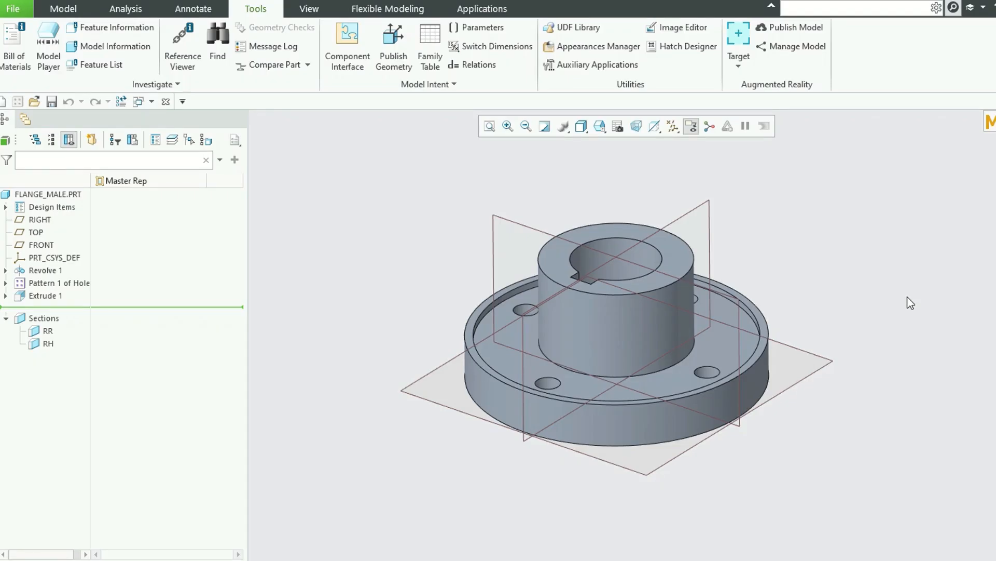
middle_click_drag(811, 269, 838, 305)
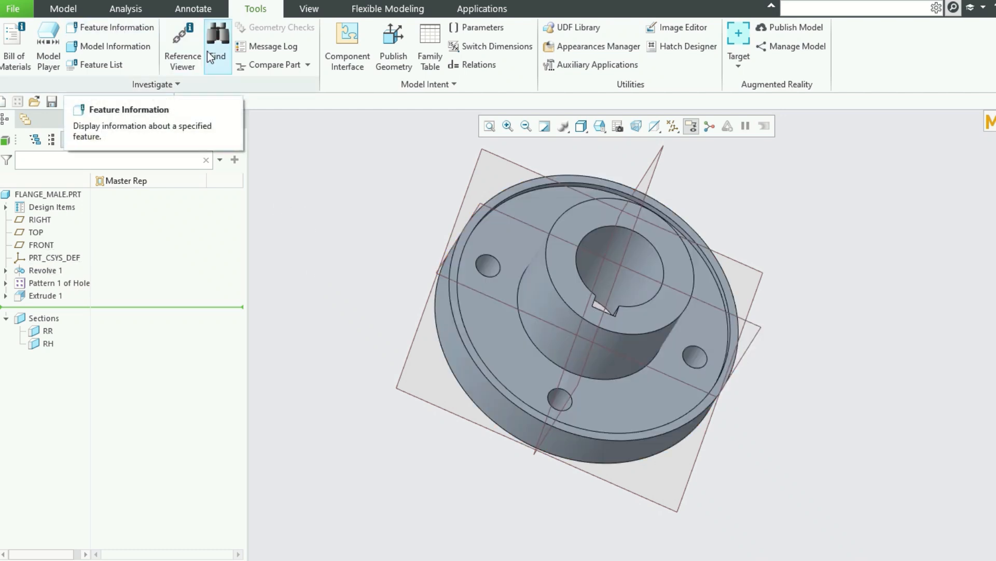
left_click(71, 12)
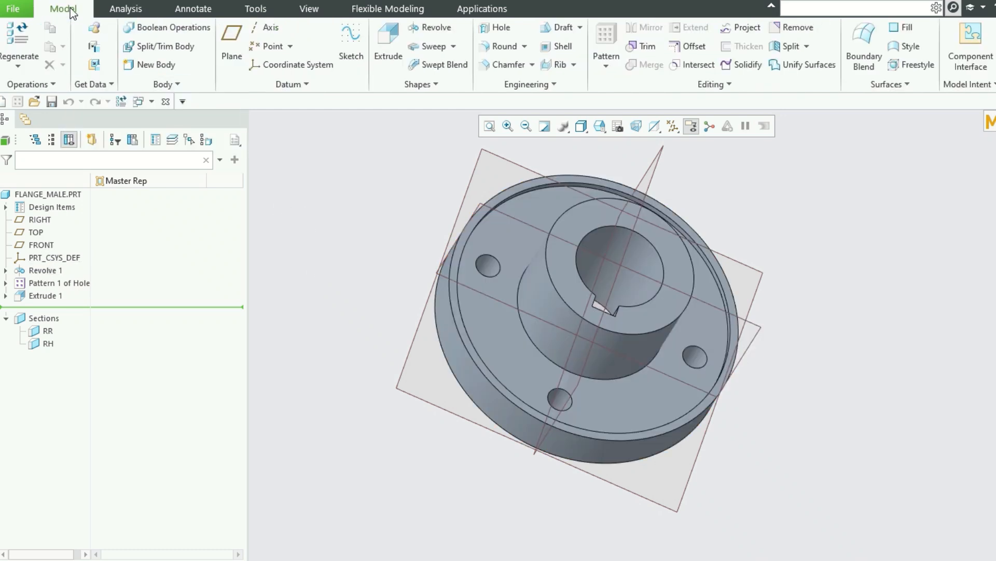
left_click(267, 10)
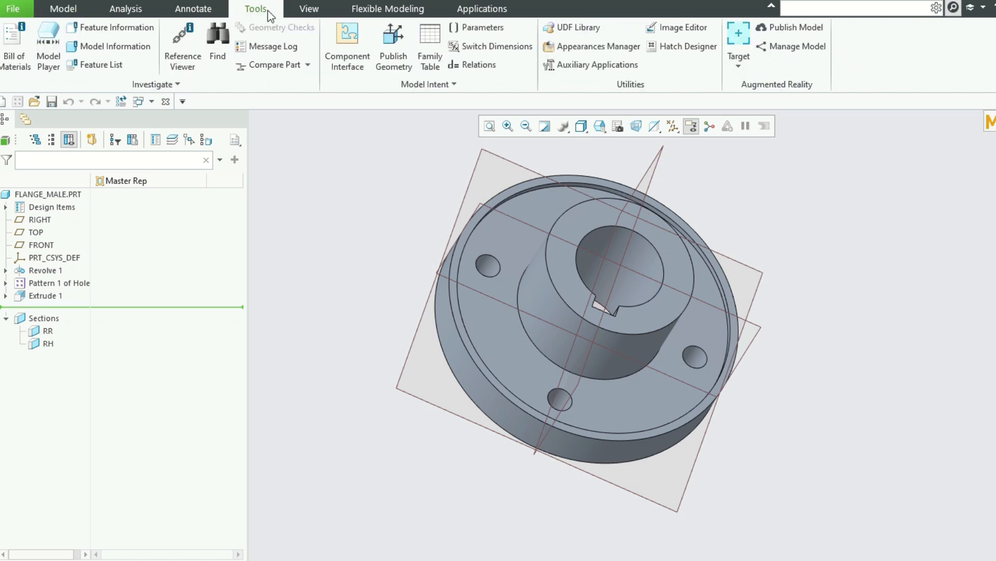
left_click(483, 65)
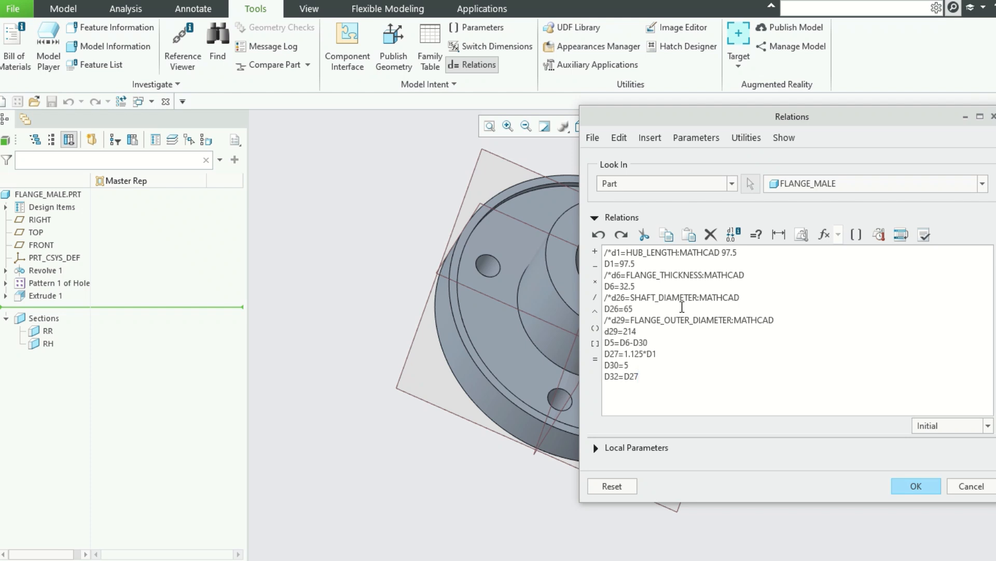
Insert a blank line above the existing relations and show the Revolve 1 dimensions on the model as symbols.
left_click(606, 252)
key("Return")
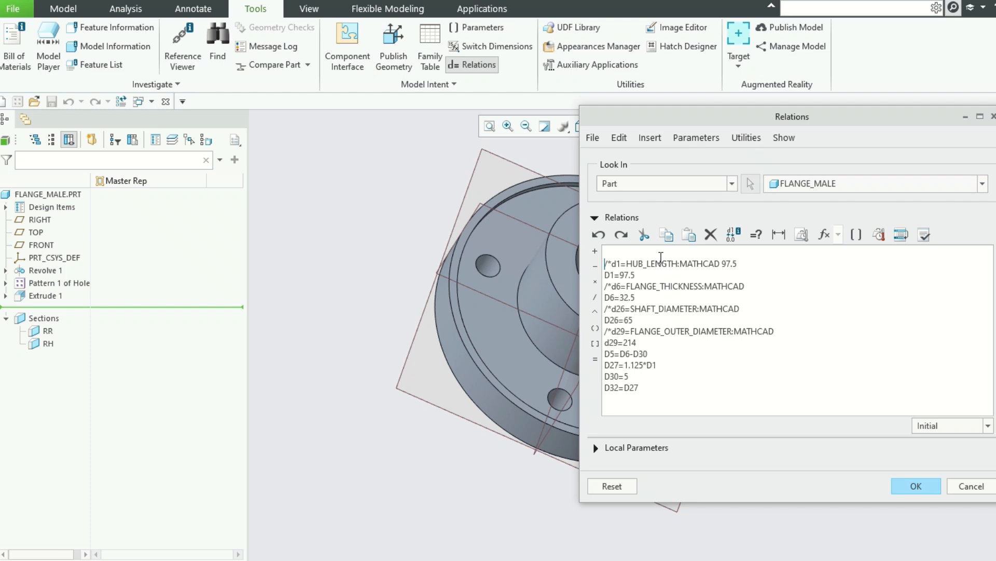
left_click(466, 46)
left_click(507, 244)
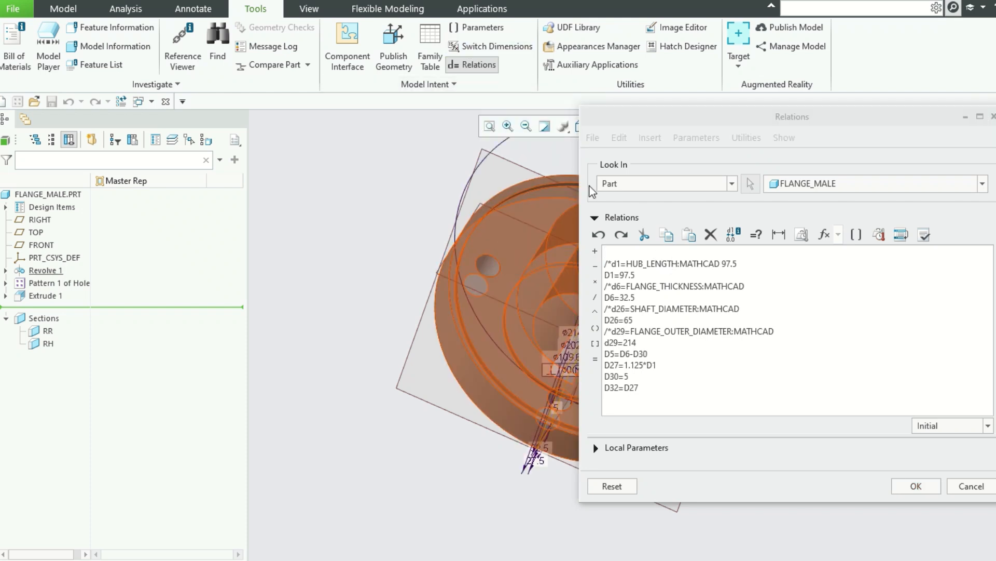
left_click_drag(722, 118, 145, 85)
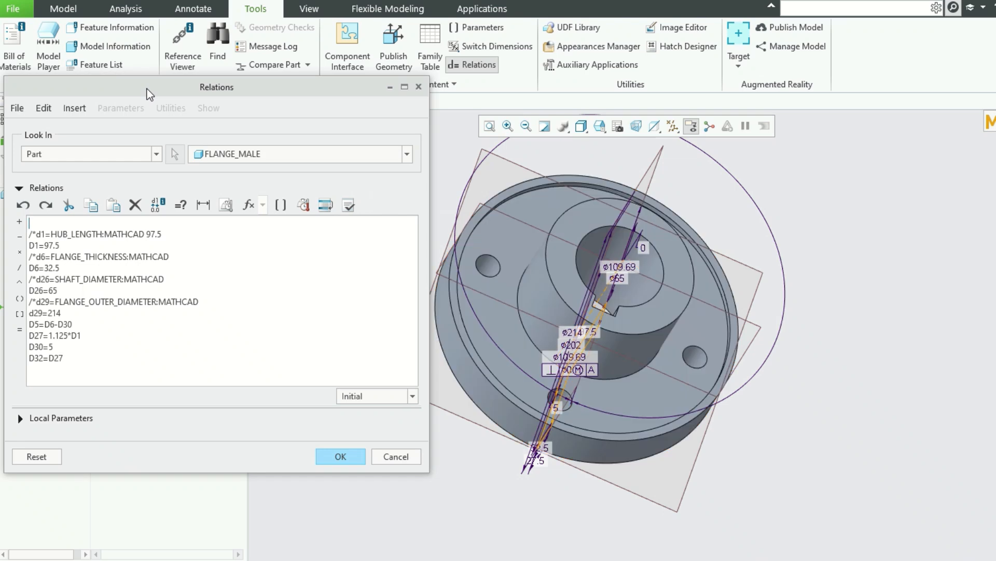
middle_click_drag(723, 400, 659, 379)
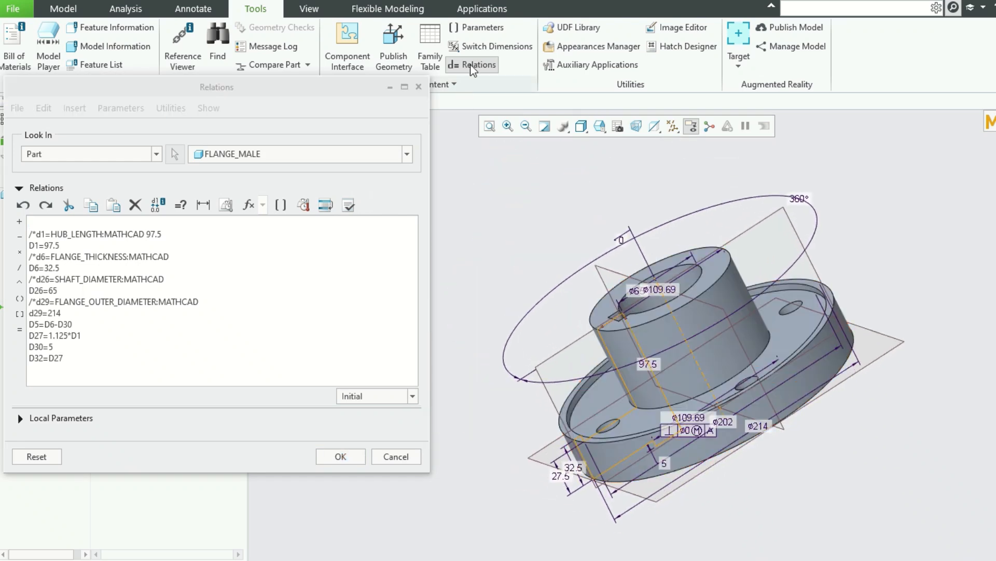
left_click(475, 50)
scroll(641, 309, "up", 4)
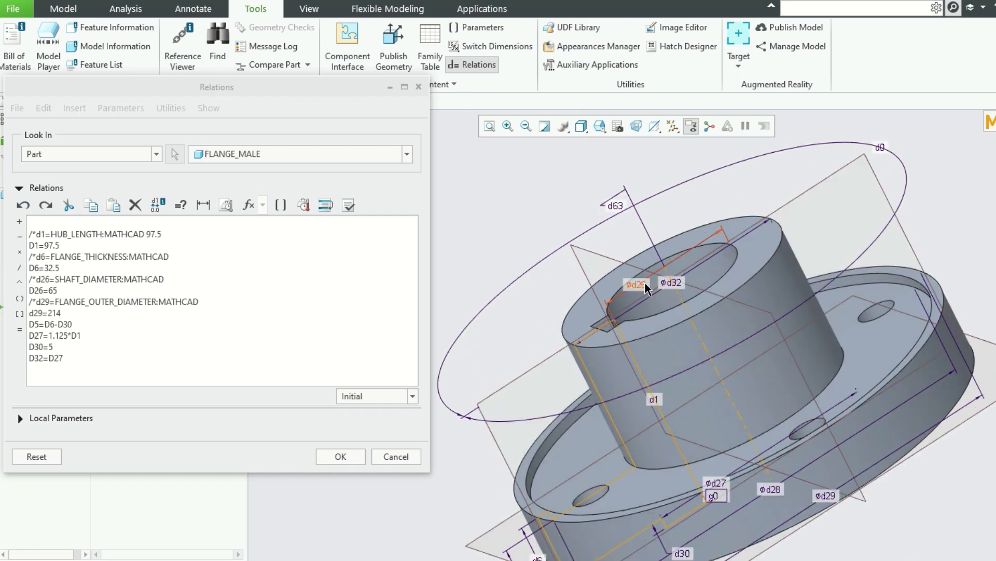
Try to add the bore diameter symbol d26 on the blank first line of the relations and accept it.
left_click(48, 223)
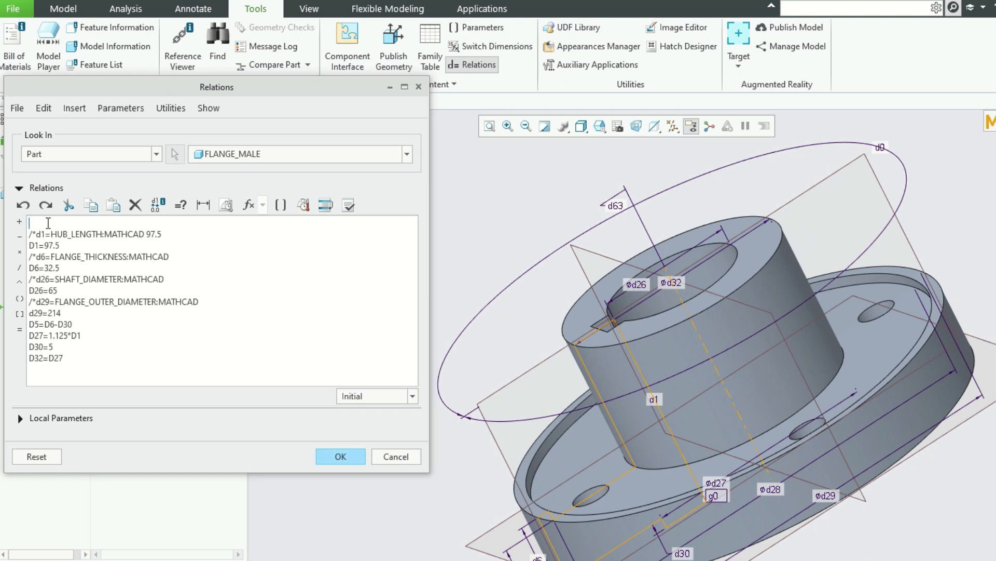
left_click(636, 284)
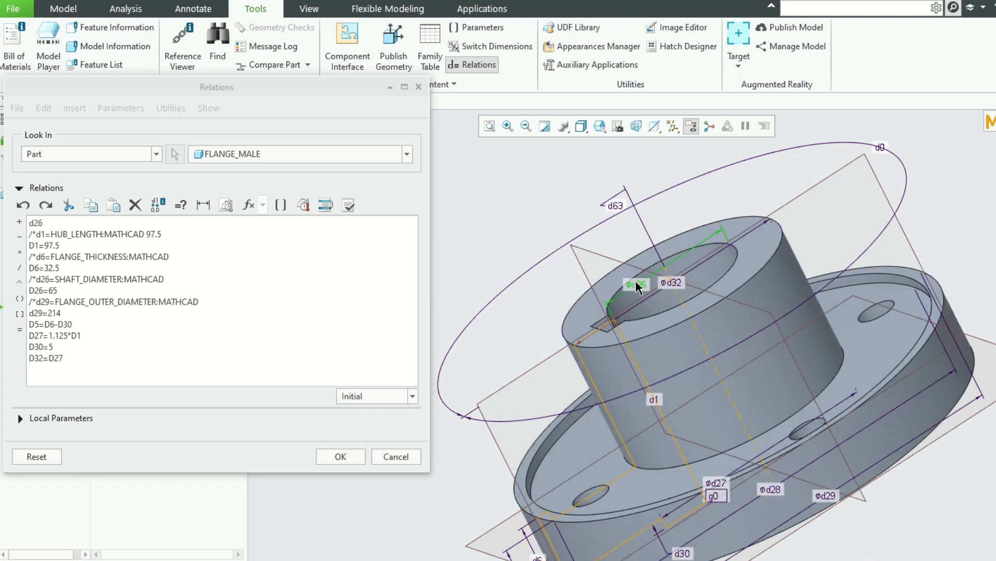
left_click(70, 221)
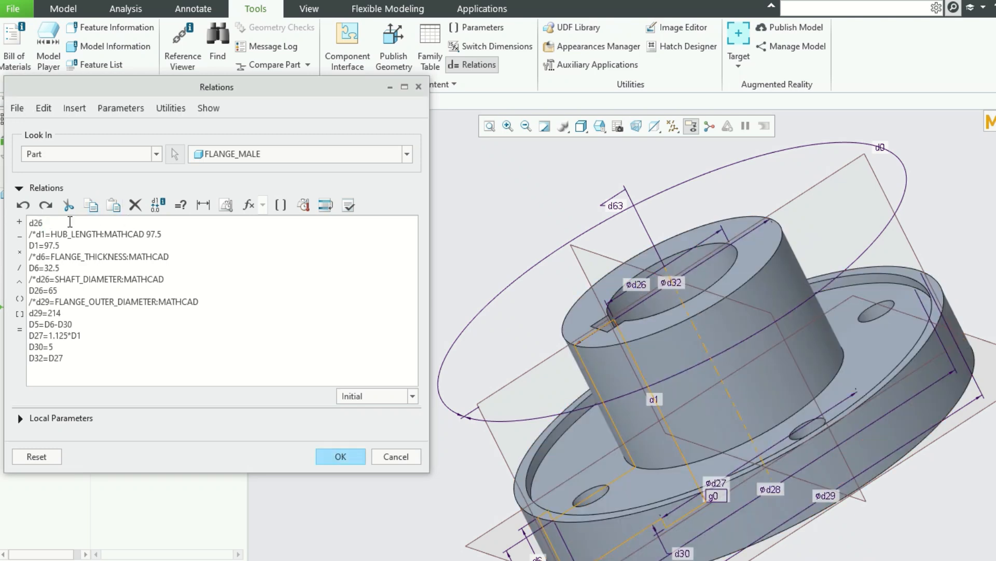
left_click(122, 109)
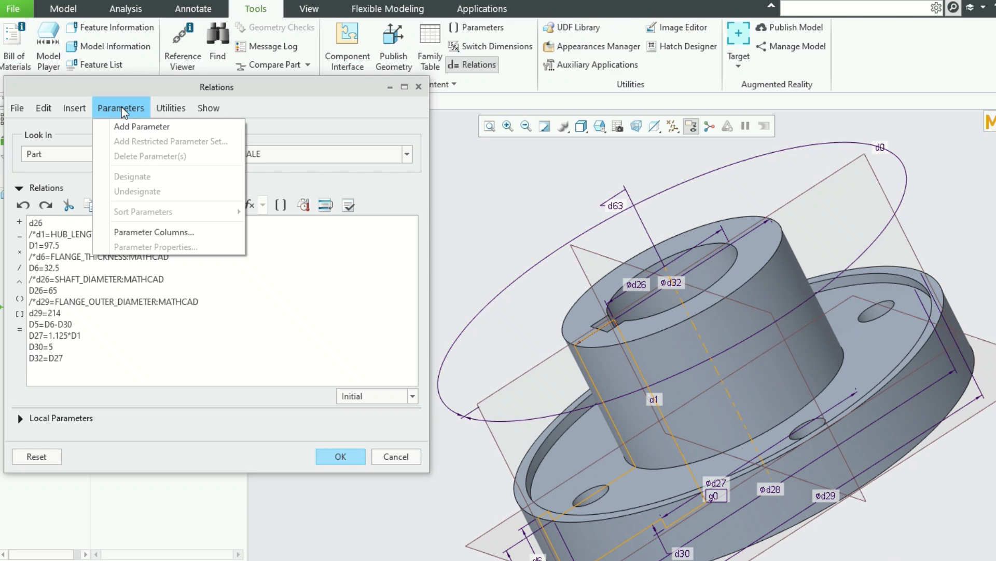
left_click(67, 159)
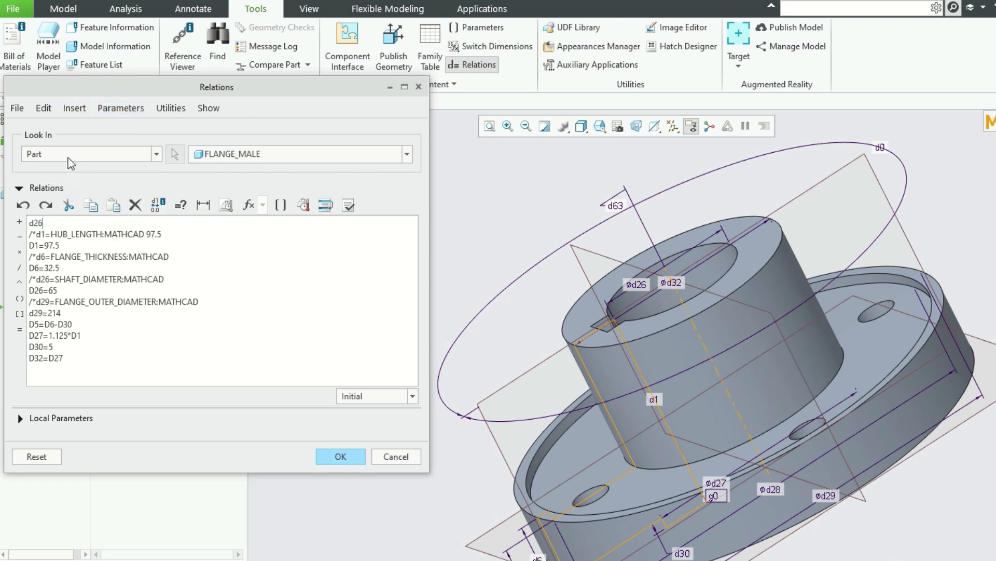
left_click(535, 318)
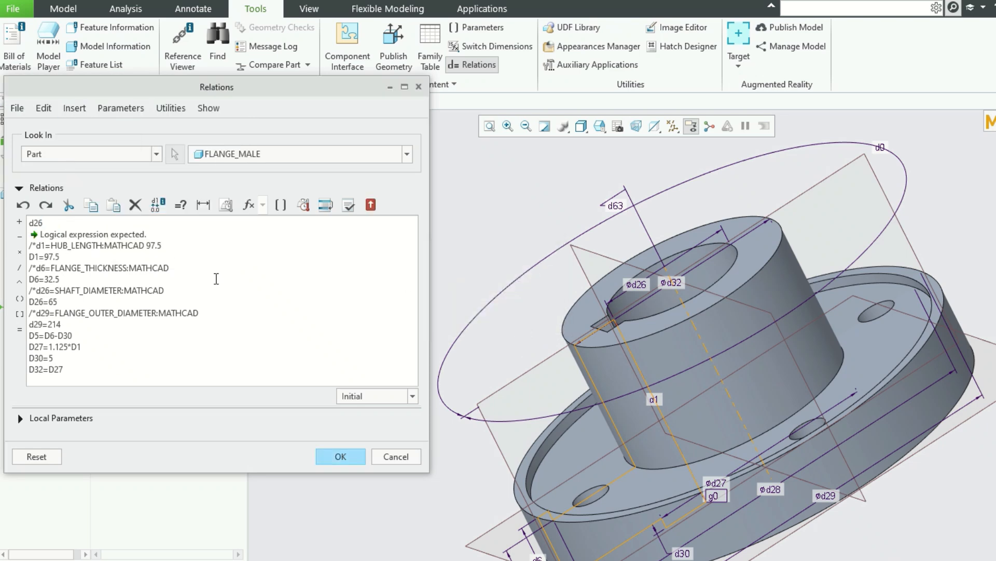
Remove the incomplete d26 entry from the first line and accept the relations.
key("Delete")
key("Delete")
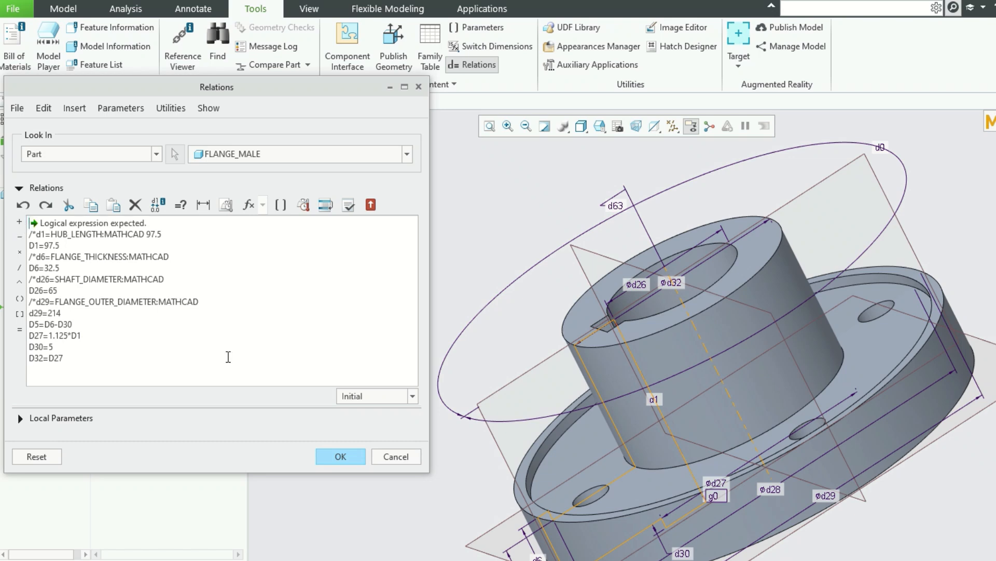
left_click(350, 458)
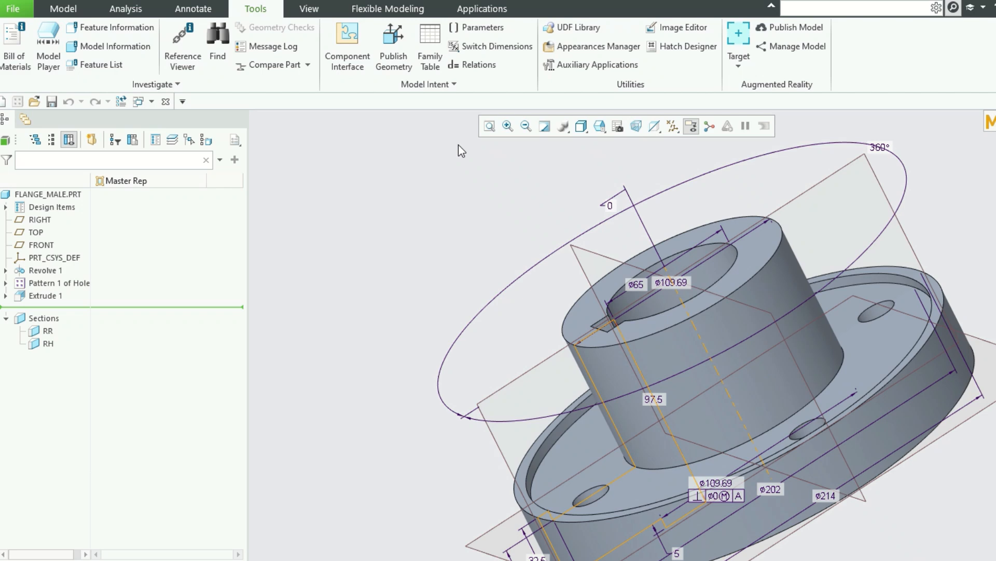
Open the Engineering Notebook worksheet embedded in the FLANGE_MALE part.
left_click(482, 12)
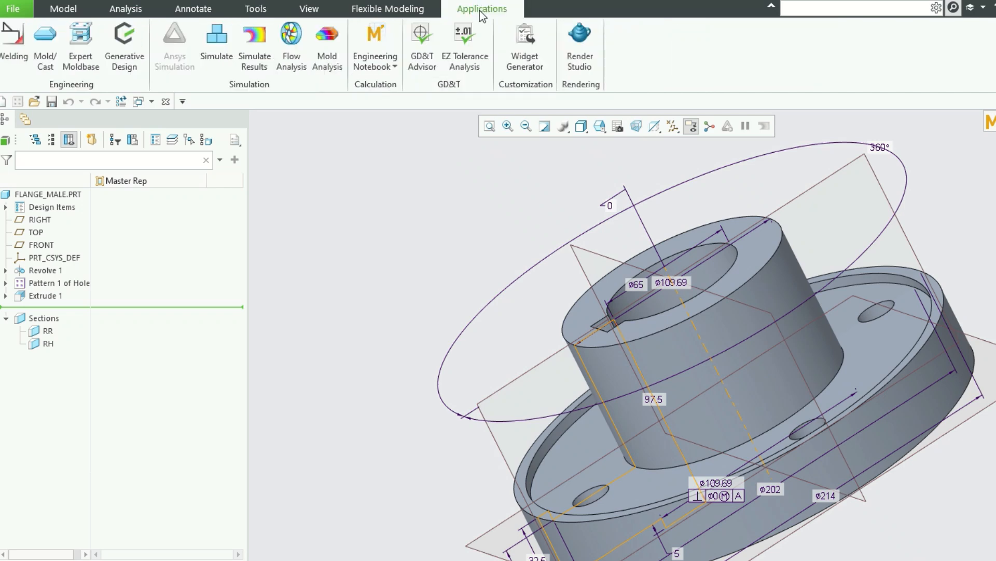
left_click(396, 67)
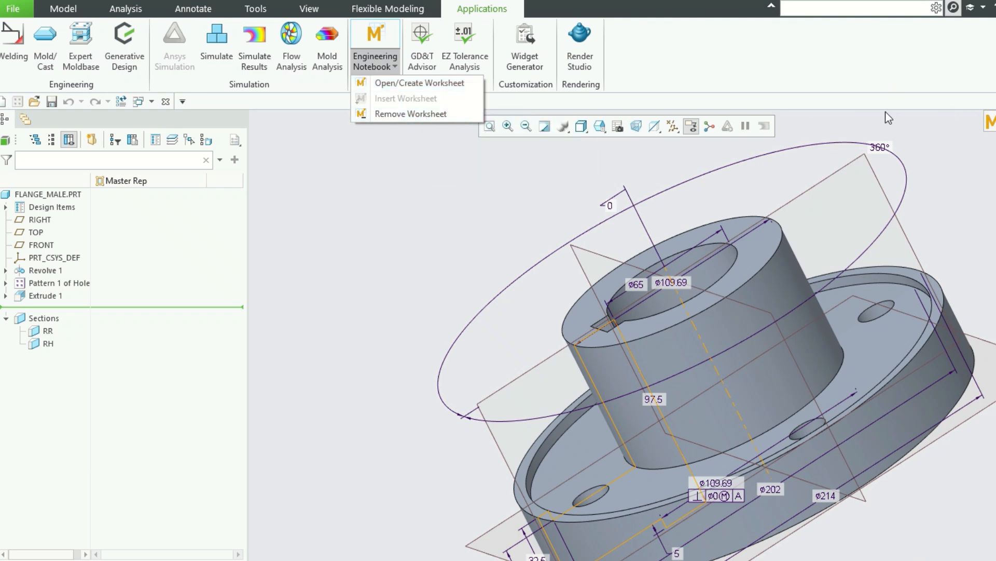
left_click(963, 136)
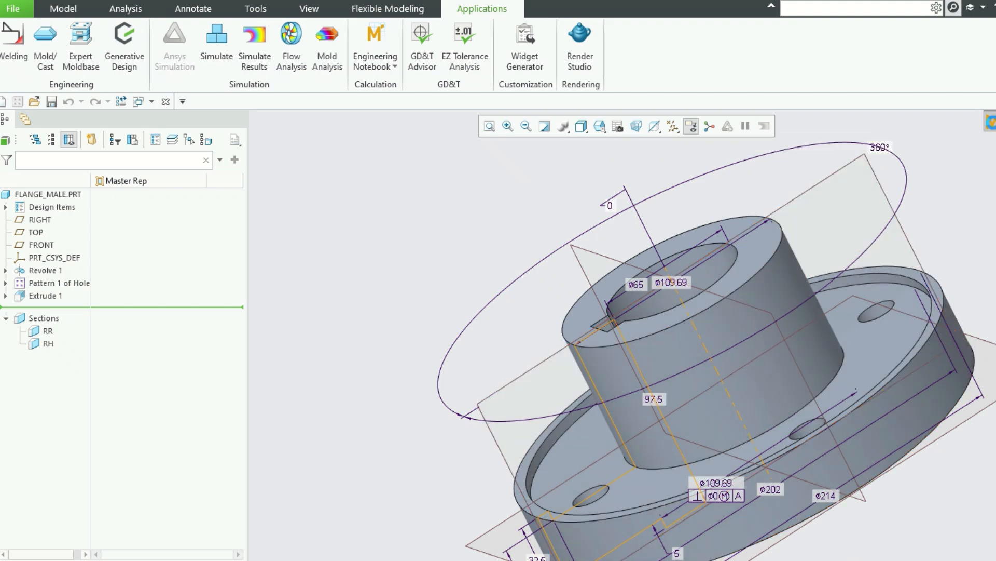
left_click(991, 123)
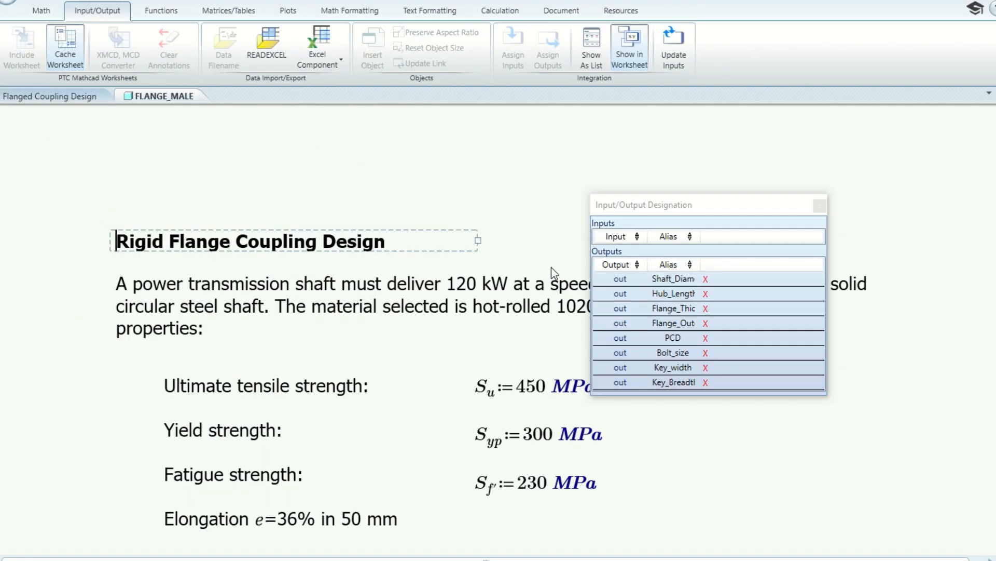
Return to the Flanged Coupling Design worksheet and close Mathcad Prime, saving the worksheet's changes.
left_click(63, 92)
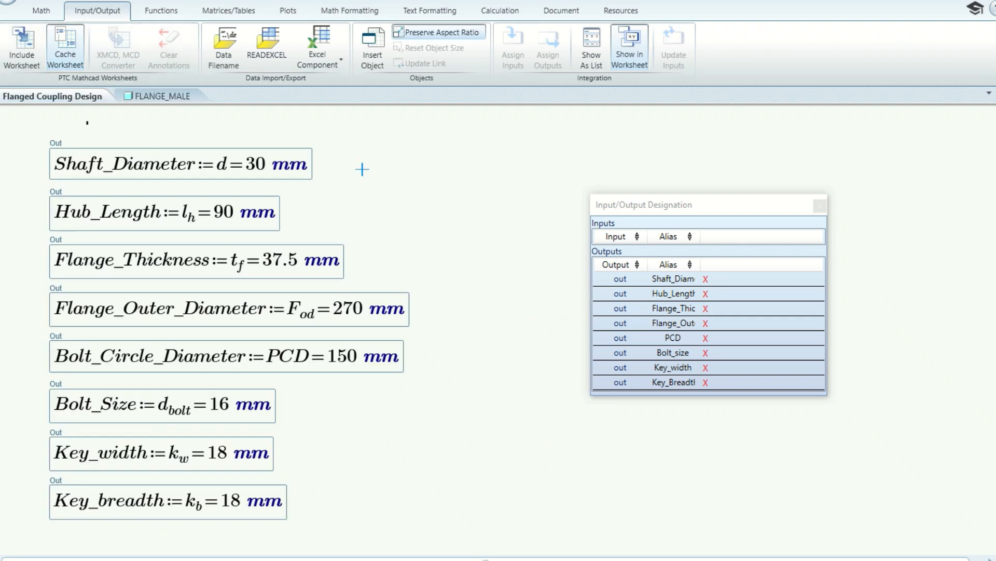
key("alt+F4")
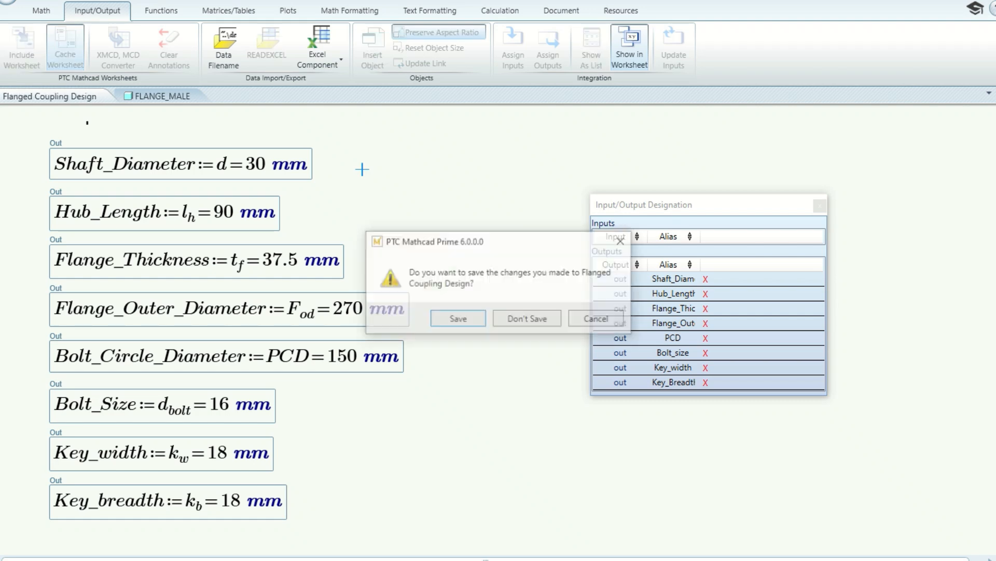
left_click(473, 318)
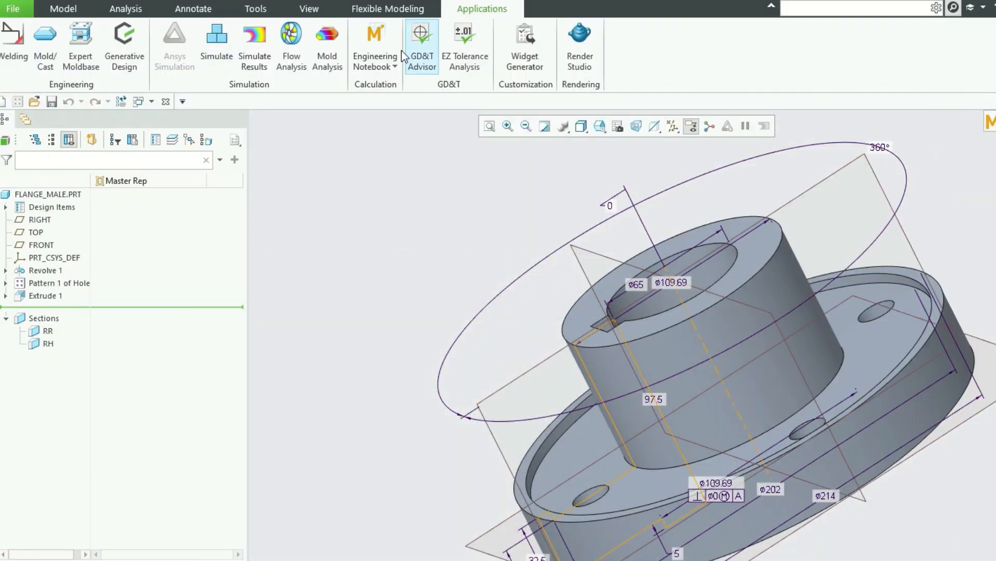
Remove the embedded Engineering Notebook worksheet and its associated parameters from the FLANGE_MALE part.
left_click(375, 62)
left_click(400, 114)
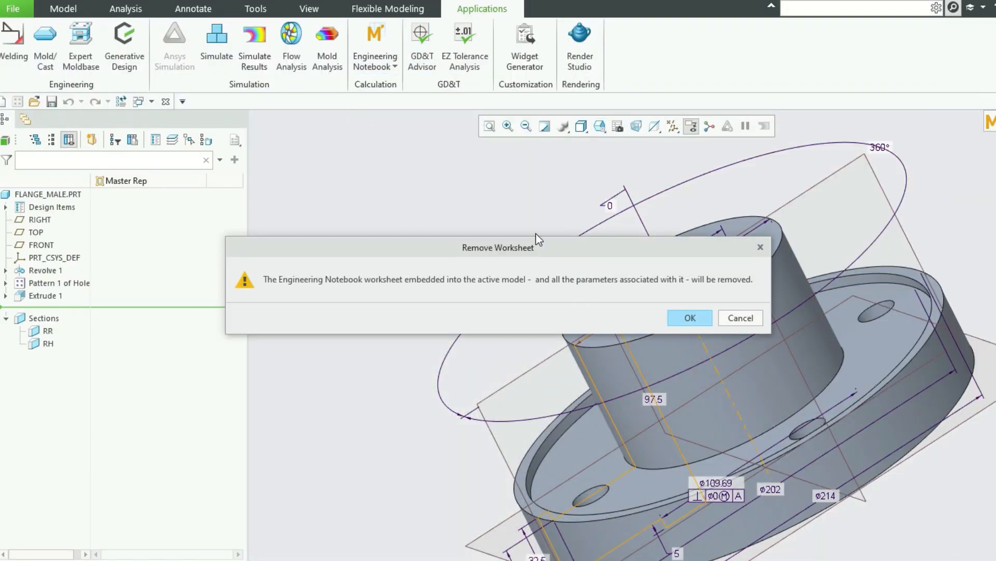
left_click(690, 318)
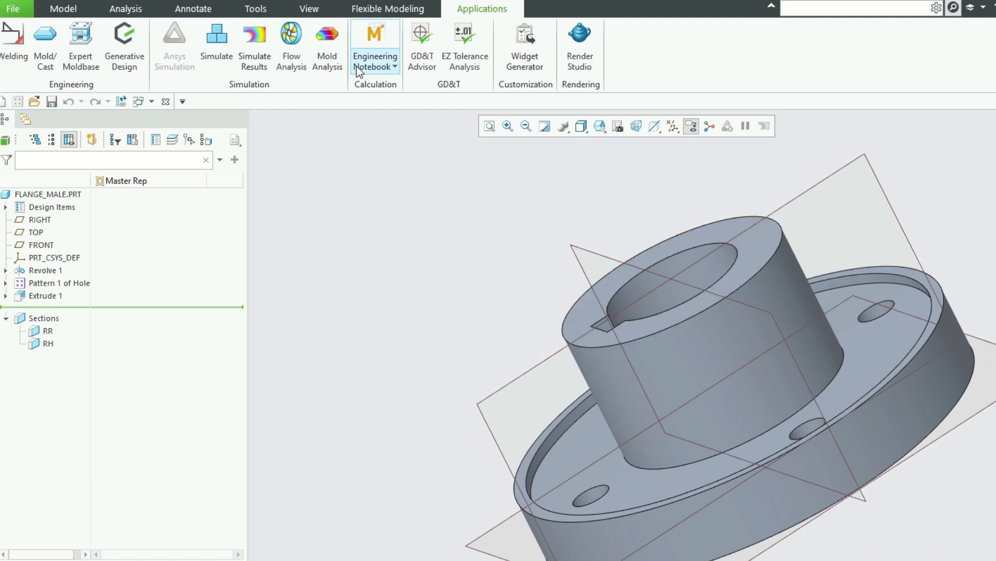
Embed Flanged Coupling Design.mcdx as the part's Engineering Notebook worksheet, and close the empty Untitled-1 worksheet.
left_click(393, 67)
left_click(410, 83)
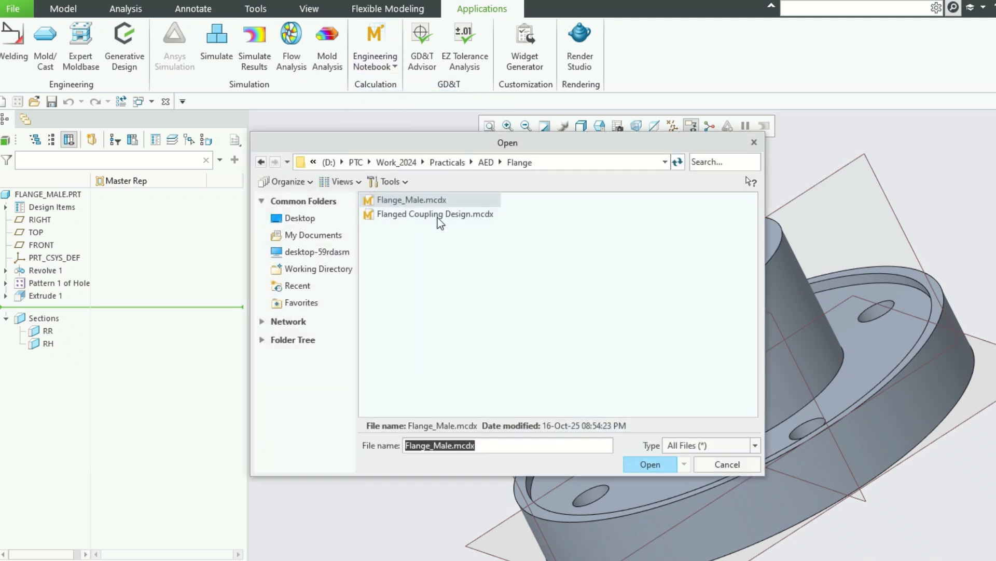
double_click(468, 216)
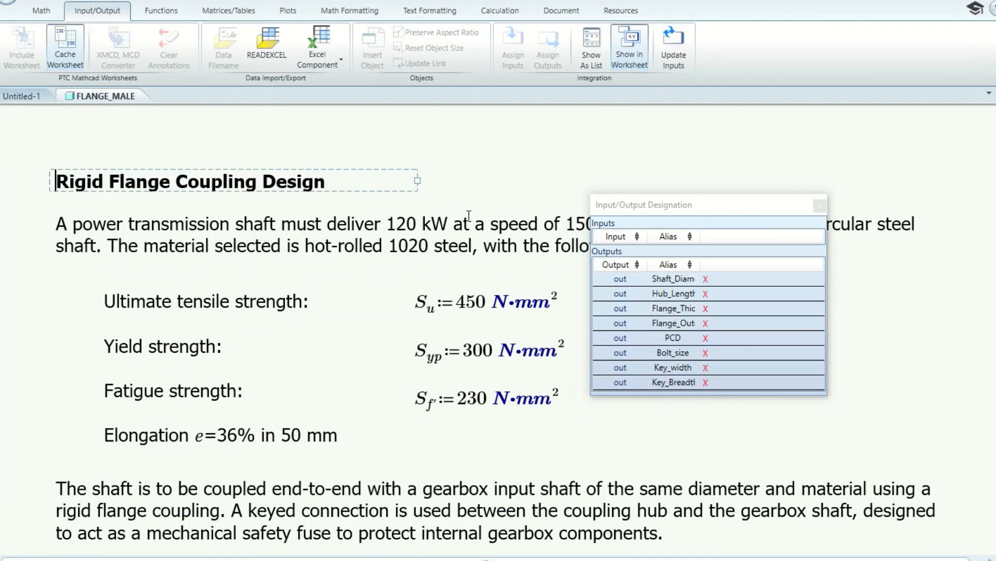
left_click(20, 96)
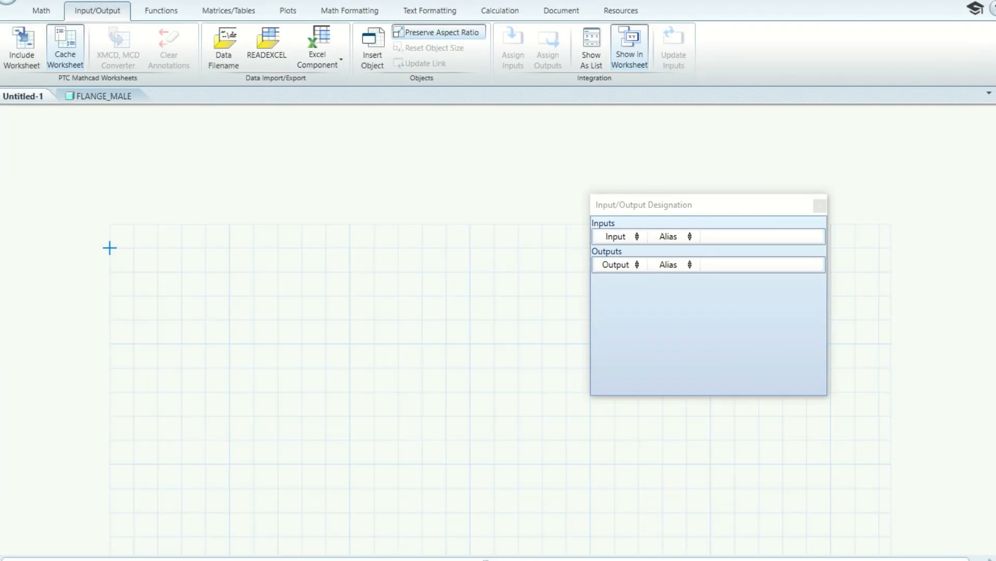
key("ctrl+w")
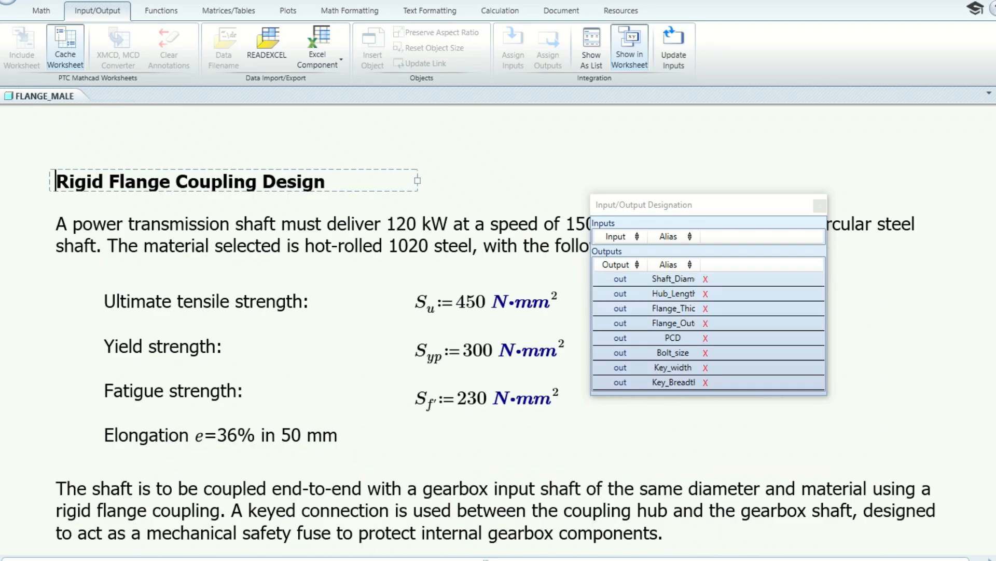
Review the embedded worksheet from the material properties and torque calculation down to the output assignments, ending at Shaft_Diameter.
scroll(429, 272, "down", 2)
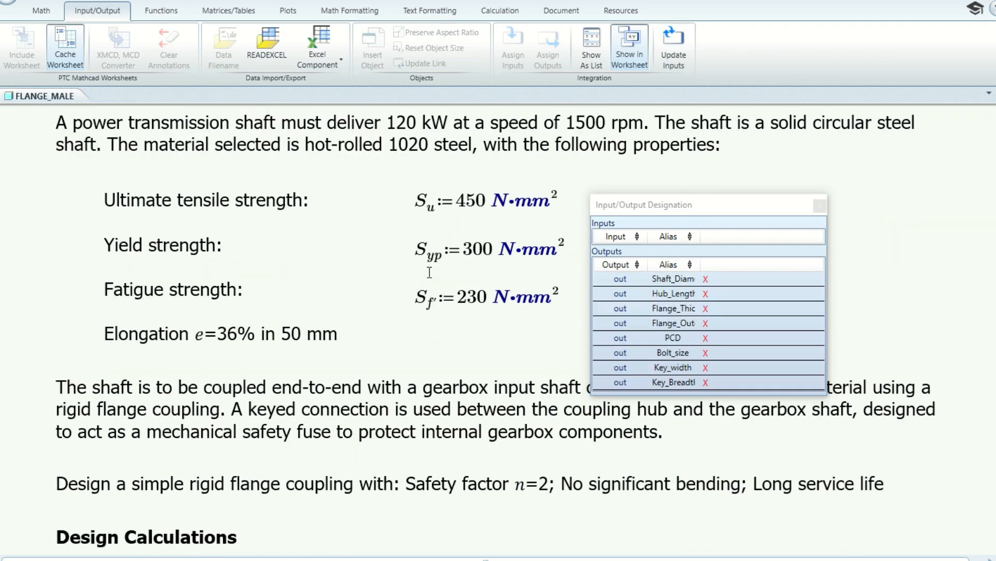
scroll(429, 272, "down", 5)
left_click(163, 364)
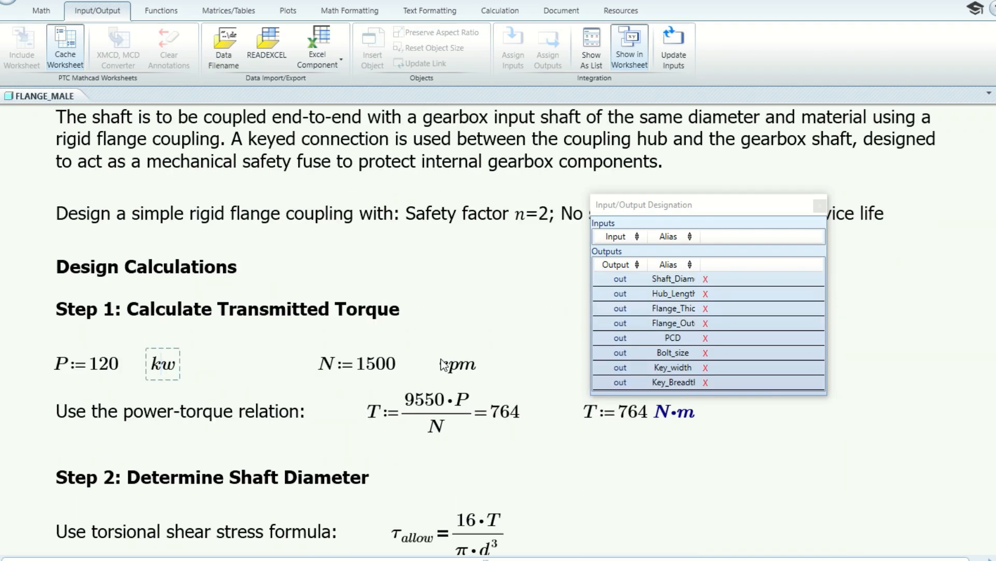
left_click(443, 365)
scroll(512, 335, "down", 5)
scroll(511, 337, "down", 15)
scroll(510, 335, "down", 20)
scroll(509, 331, "down", 5)
left_click(507, 337)
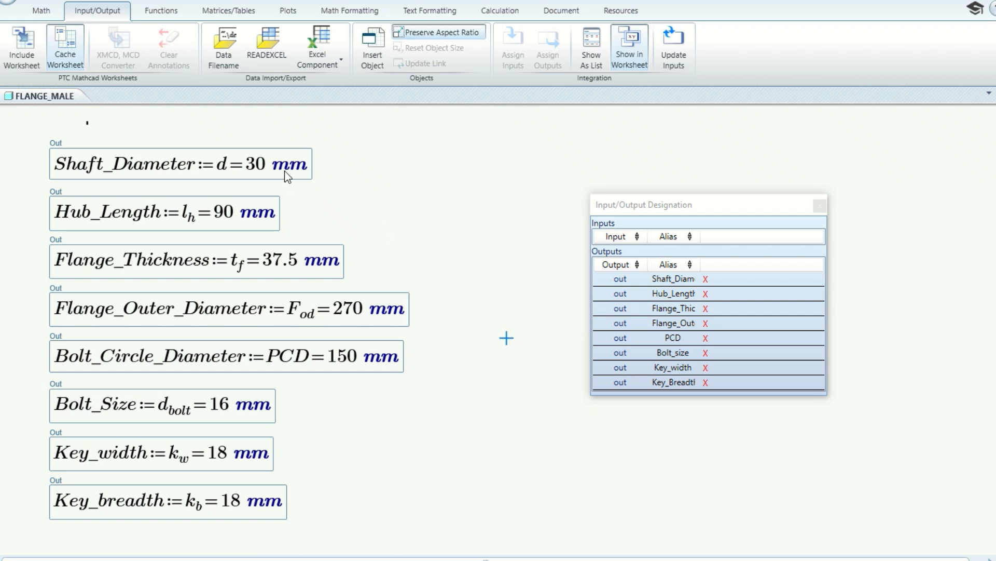
left_click(383, 177)
left_click(309, 150)
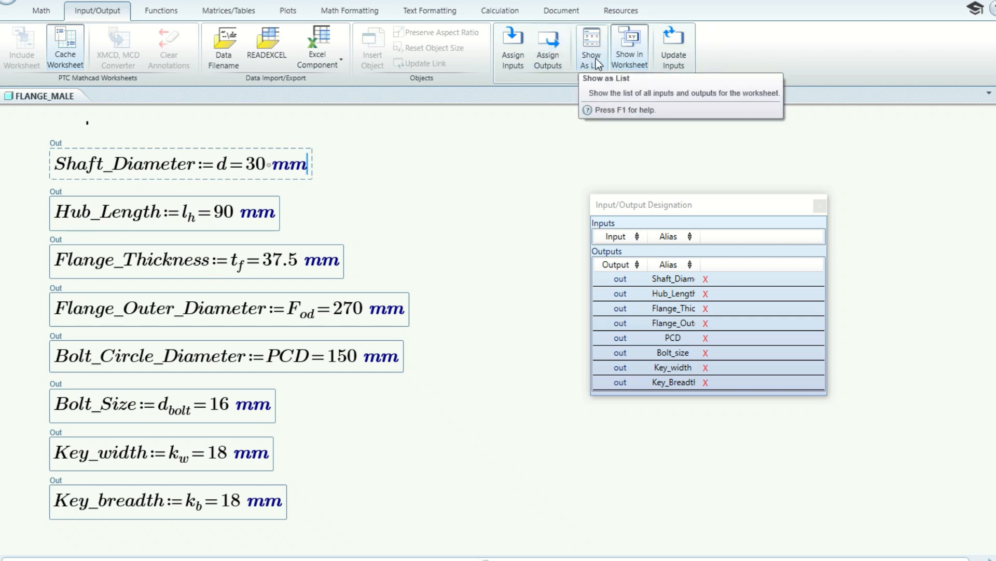
Add a second Shaft_Diameter definition beside the existing one, assigned to d and evaluated in mm.
left_click(474, 186)
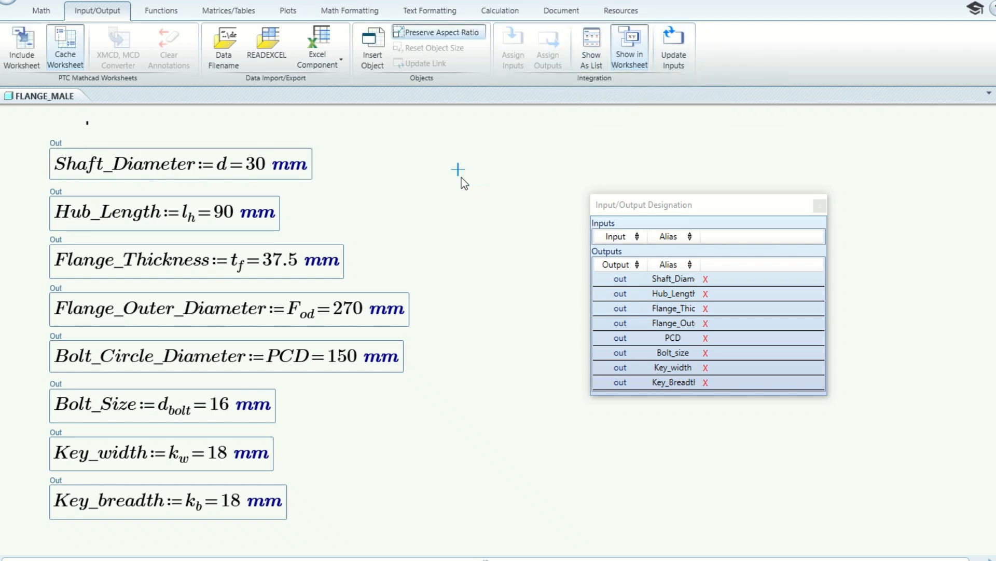
type("Shaft")
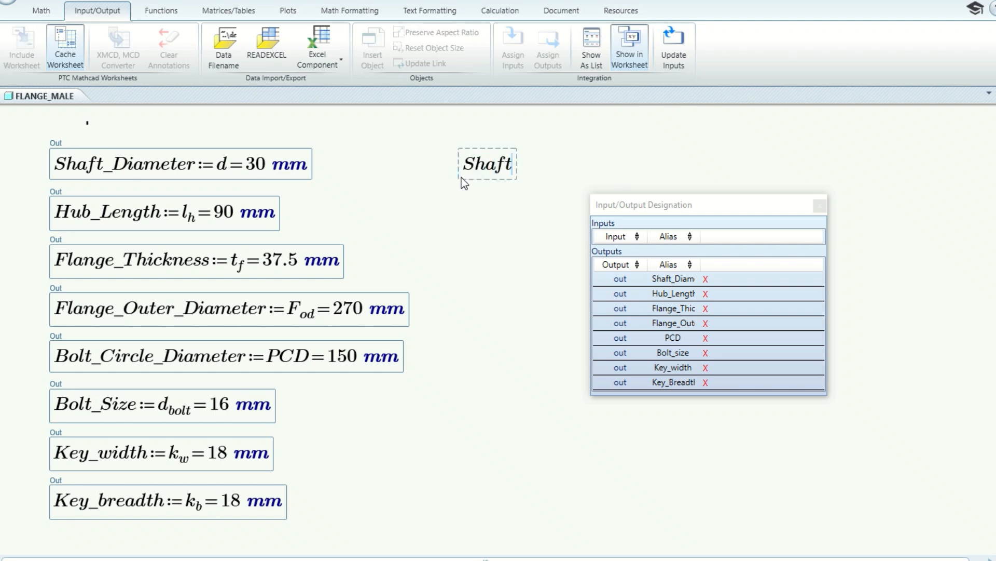
type("_Diameter")
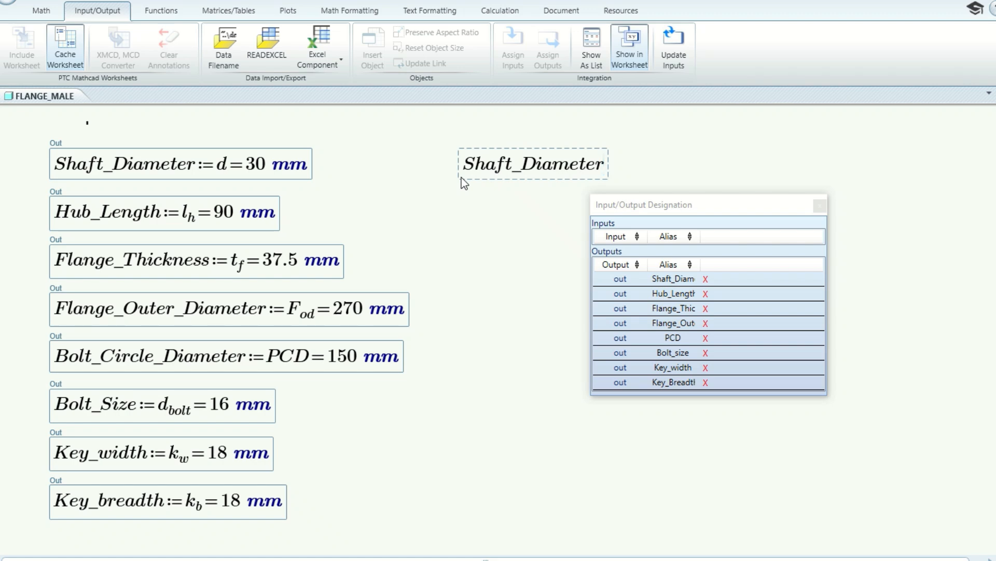
type(":=")
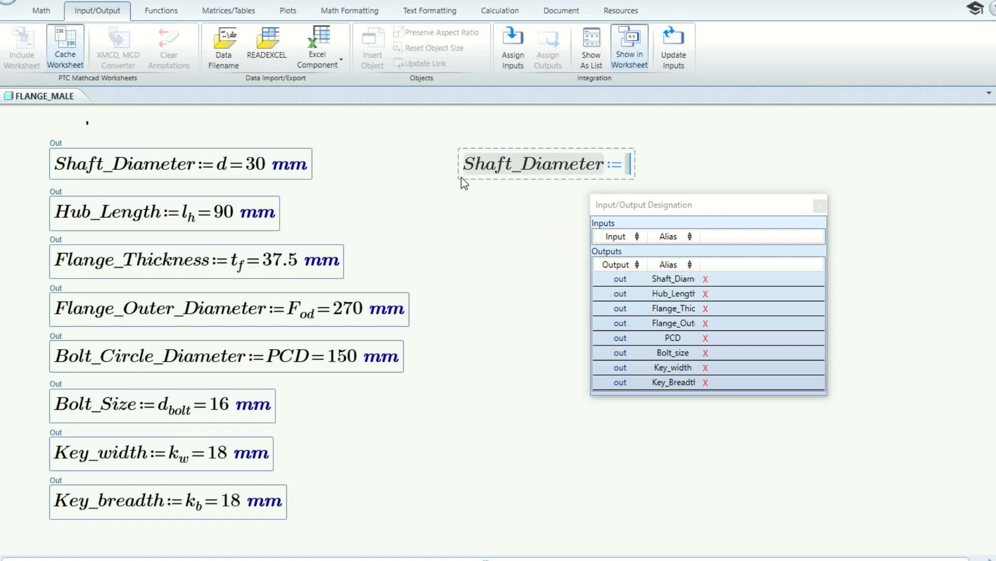
type("d=0.03·")
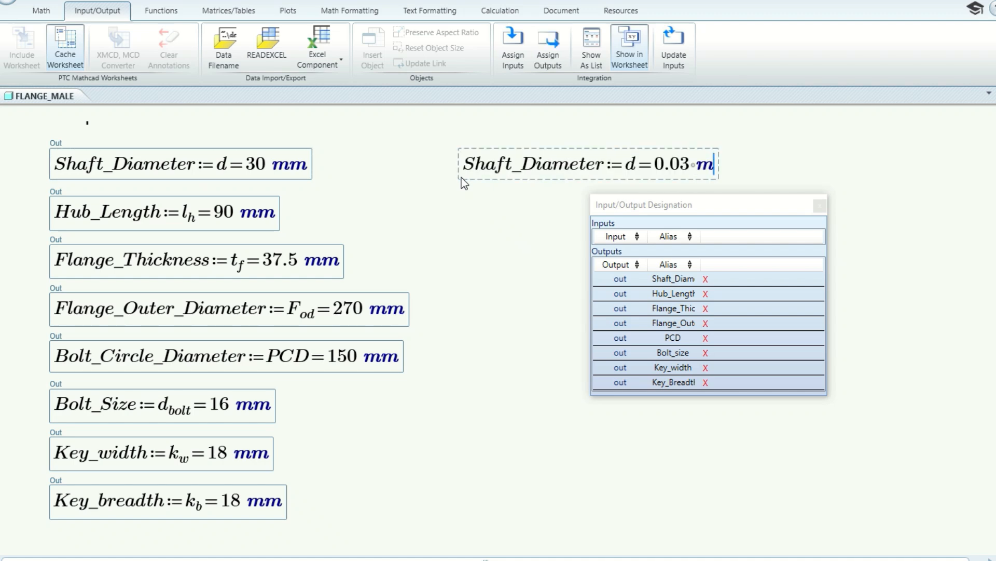
type("mm")
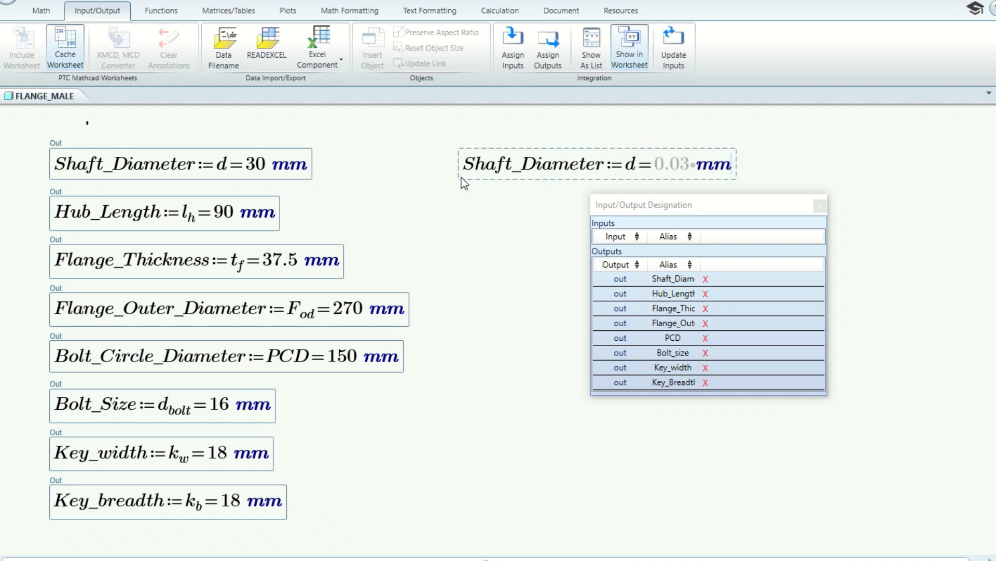
left_click(530, 242)
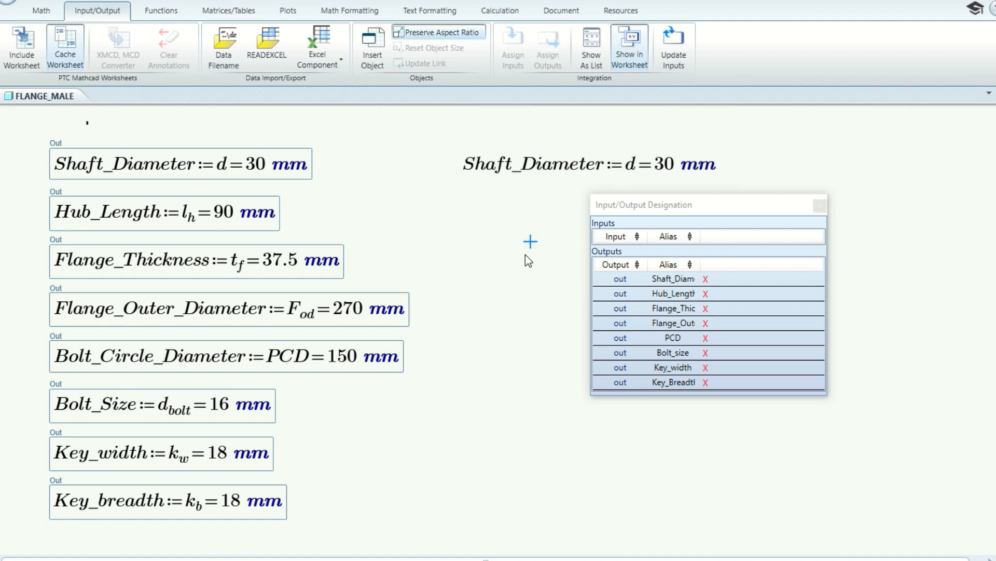
Designate the new Shaft_Diameter definition as an output and set its alias to Shaft_Diameter.
left_click(570, 165)
left_click(576, 144)
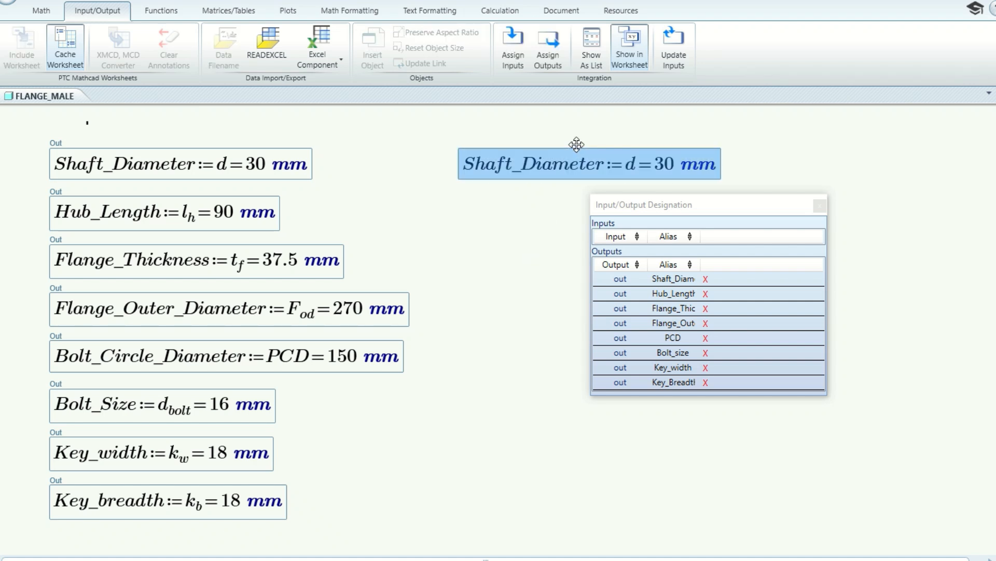
left_click(554, 56)
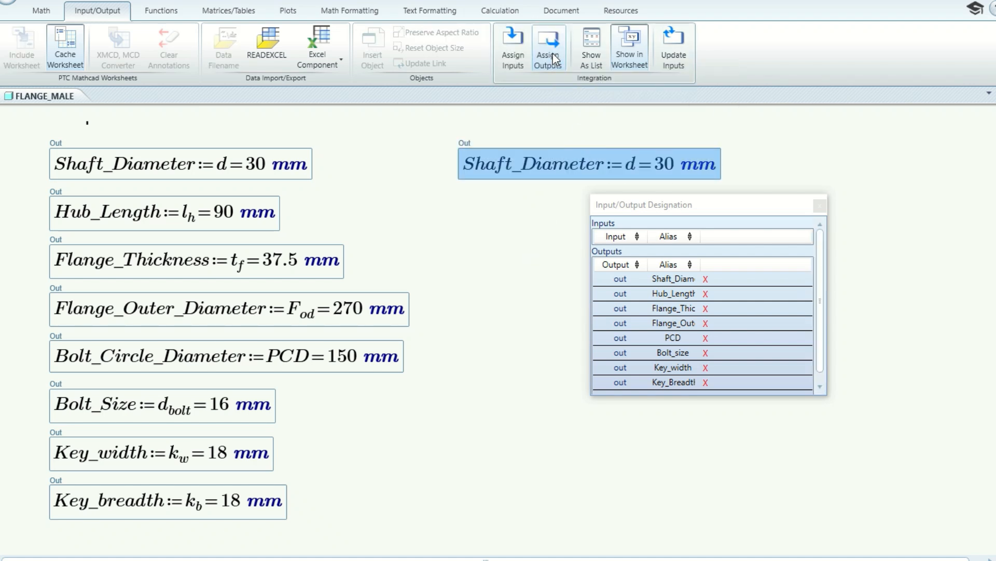
scroll(822, 325, "down", 1)
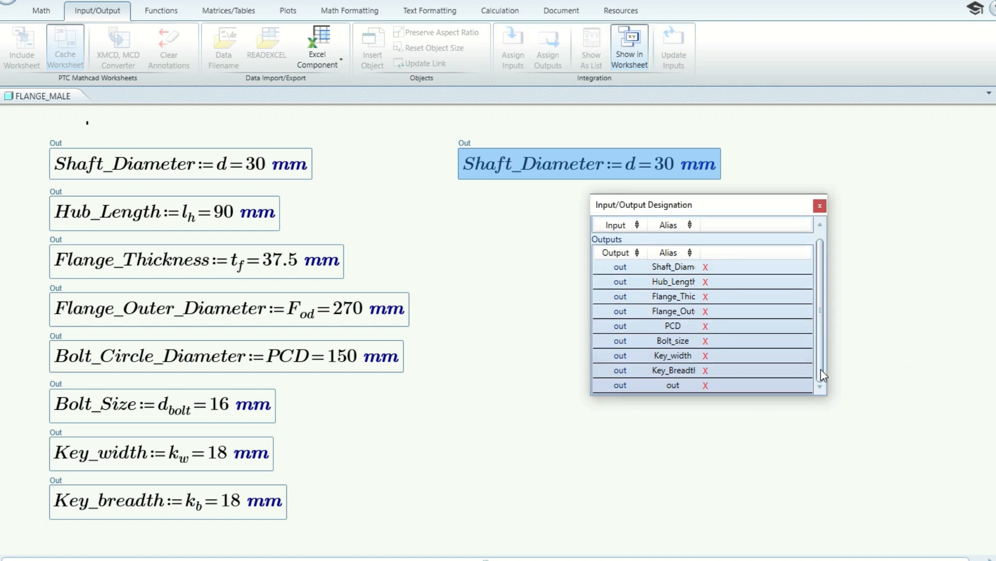
left_click(678, 385)
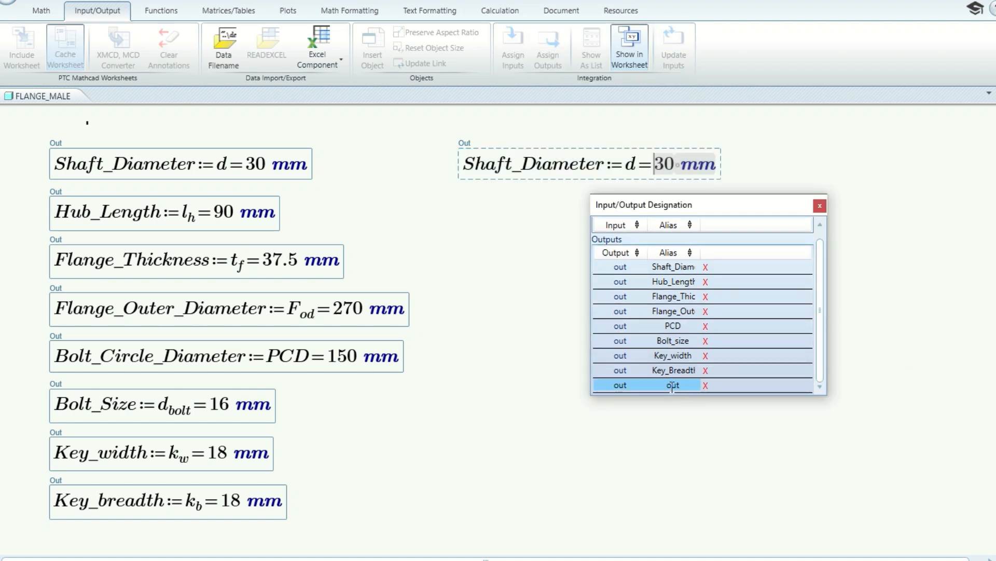
key("BackSpace")
key("BackSpace")
type("Shaft_")
type("Diamet")
type("er")
Remove the original Shaft_Diameter output designation and delete its definition above Hub_Length.
left_click(706, 267)
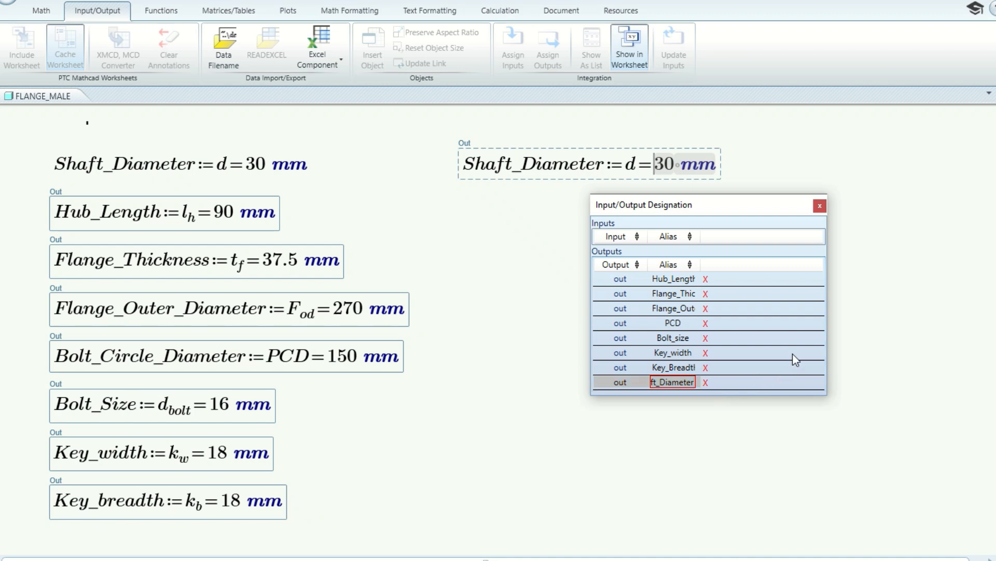
left_click(233, 164)
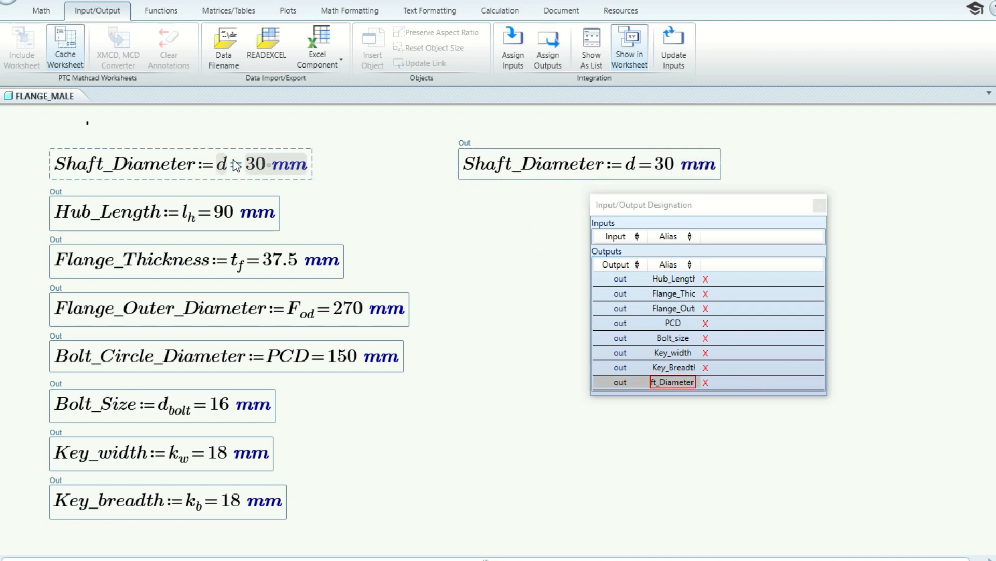
left_click(483, 265)
left_click(249, 165)
left_click(256, 144)
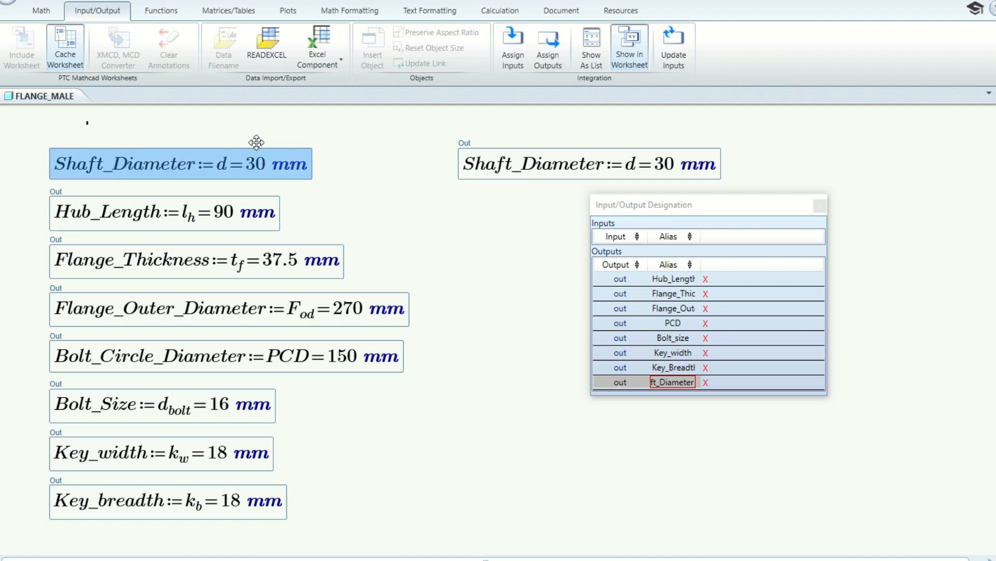
key("Delete")
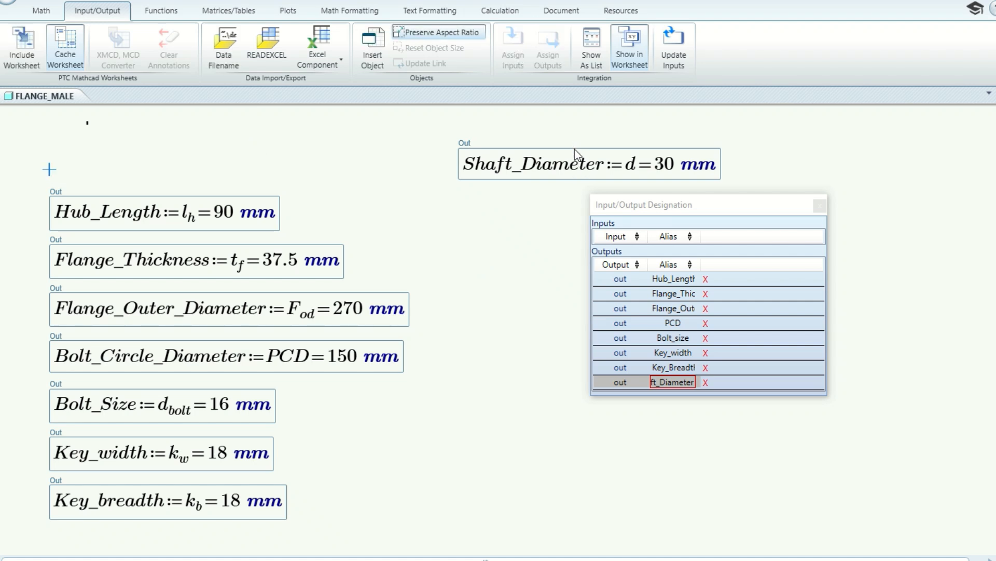
Move the new Shaft_Diameter definition into the empty place above Hub_Length.
left_click(562, 151)
left_click_drag(562, 150, 156, 145)
left_click(443, 198)
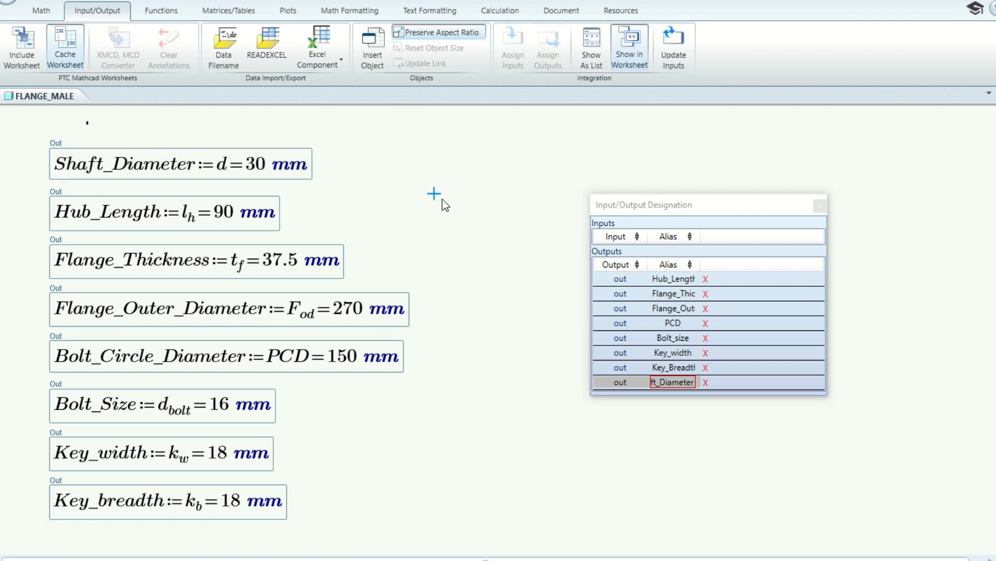
scroll(387, 257, "up", 2)
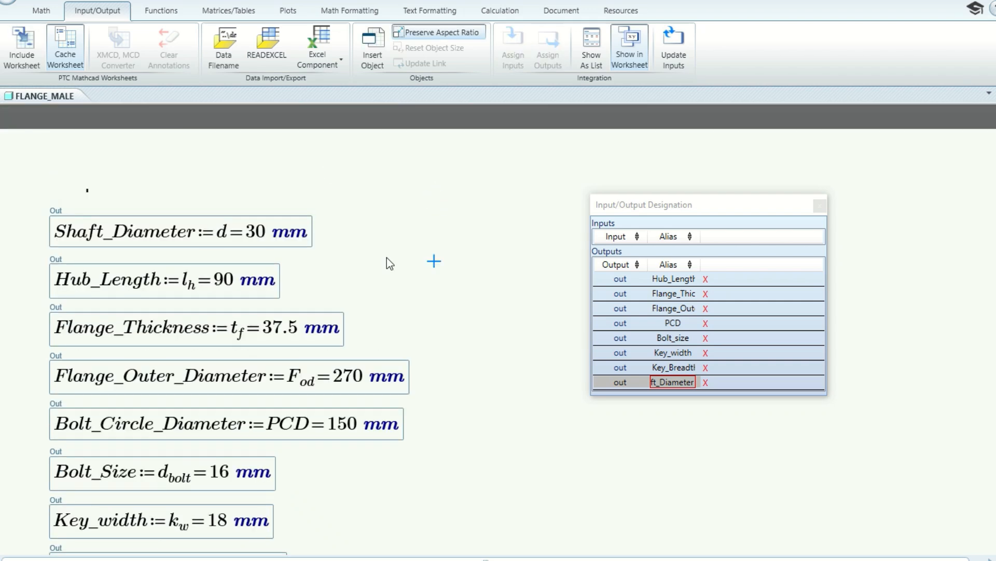
scroll(387, 263, "down", 1)
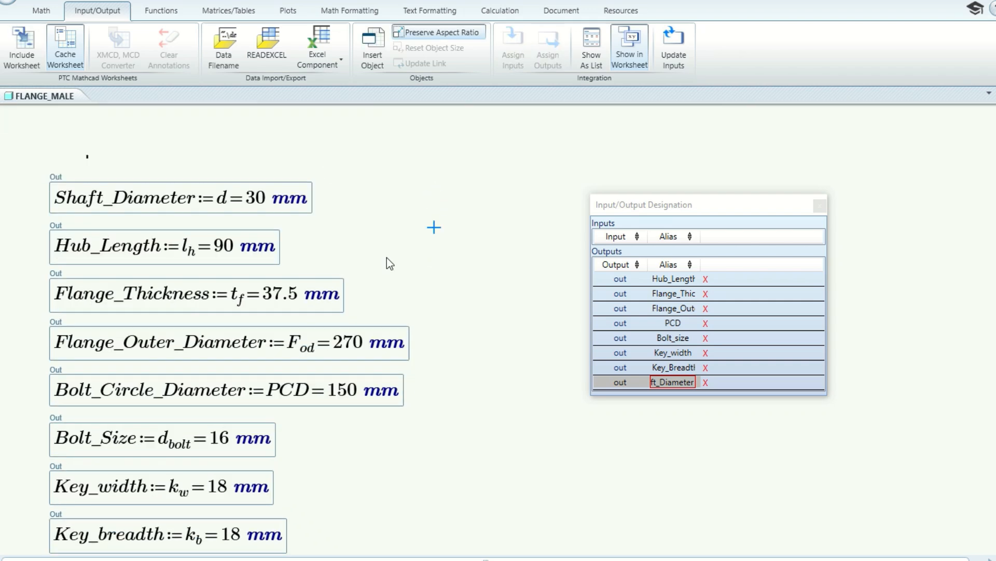
left_click(420, 255)
Save the embedded worksheet and push its designated output values to the FLANGE_MALE part.
left_click(17, 2)
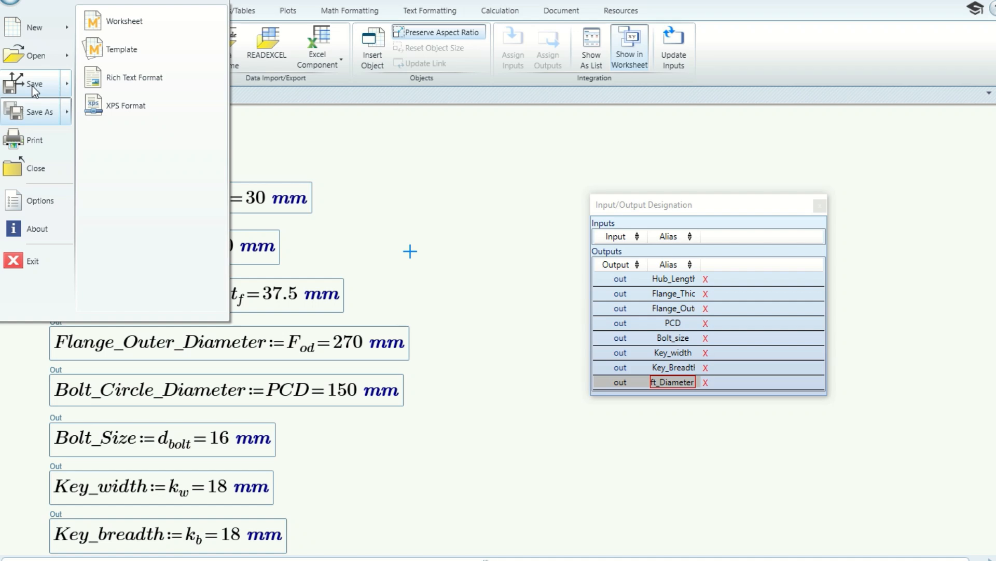
mouse_move(36, 88)
left_click(125, 21)
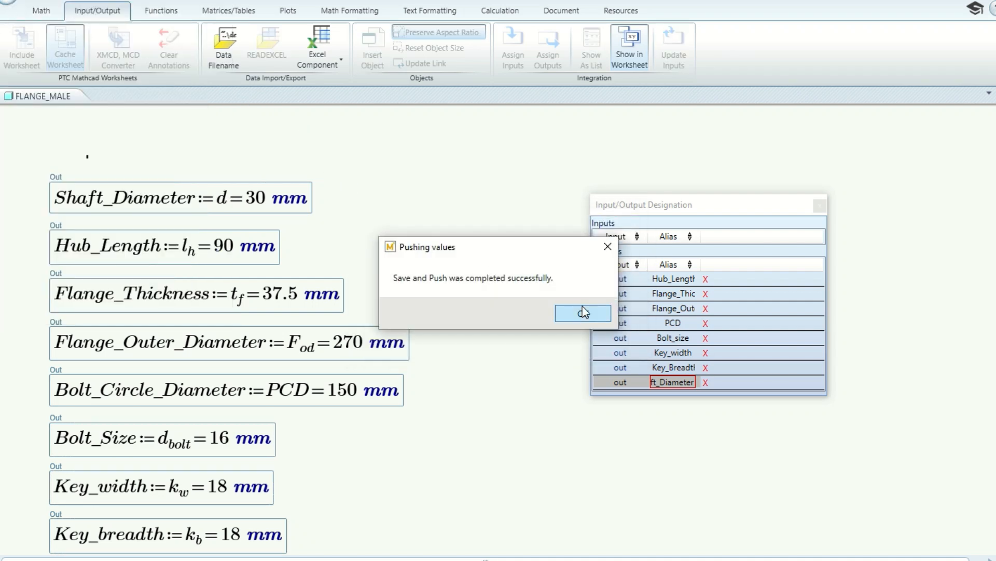
left_click(583, 312)
left_click(16, 5)
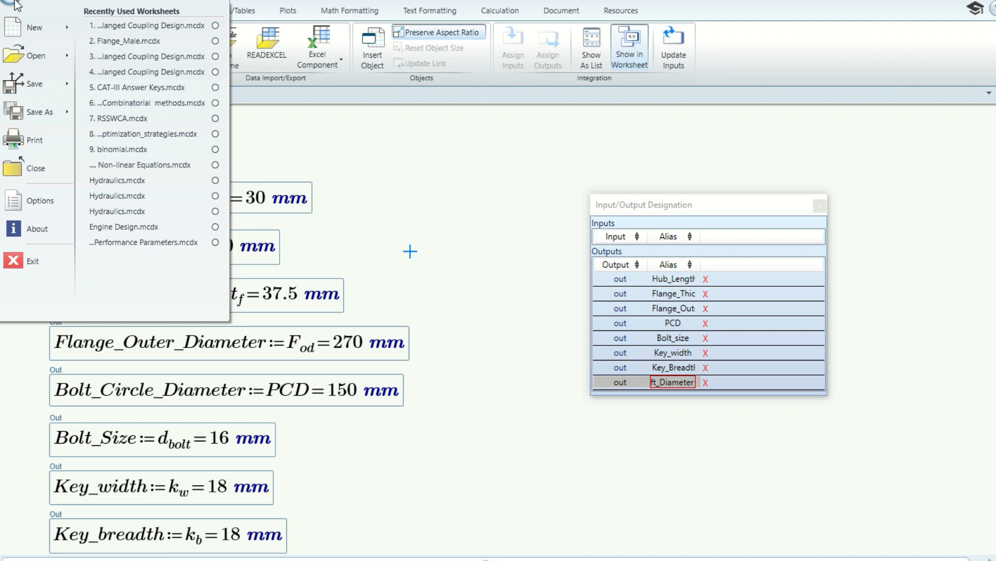
mouse_move(36, 79)
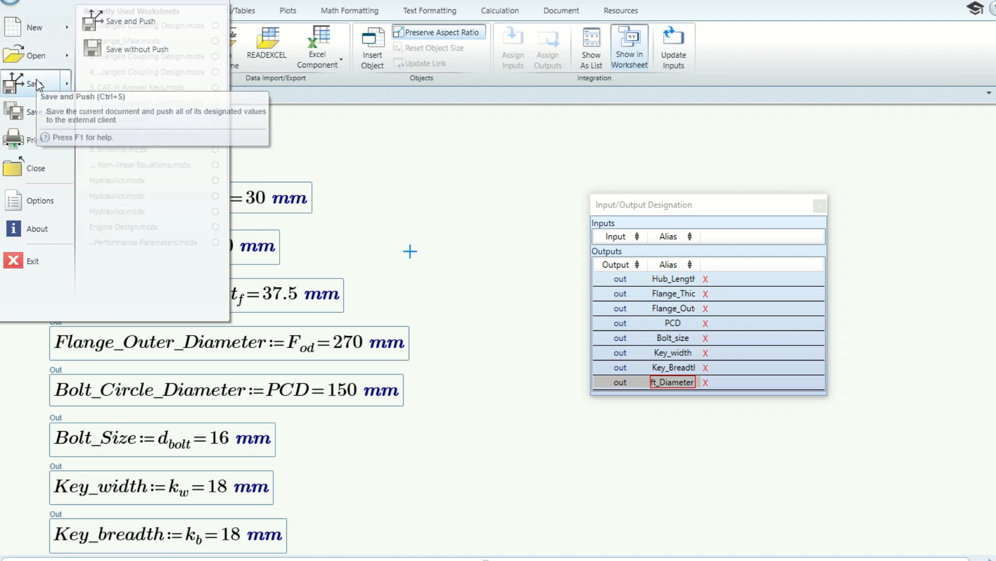
left_click(134, 21)
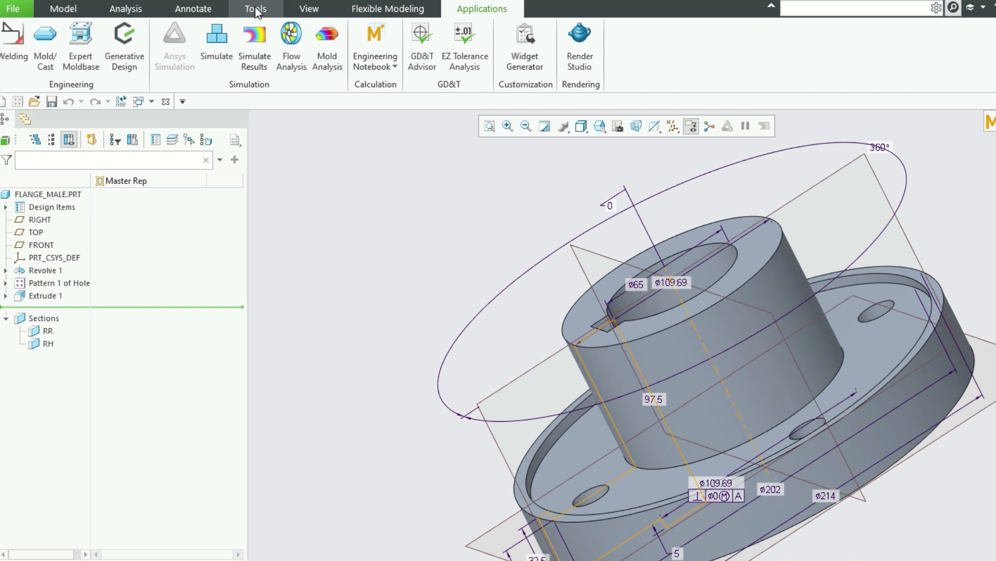
In the Creo part's relations, replace the fixed D1 value with the embedded Mathcad parameter HUB_LENGTH.
left_click(256, 9)
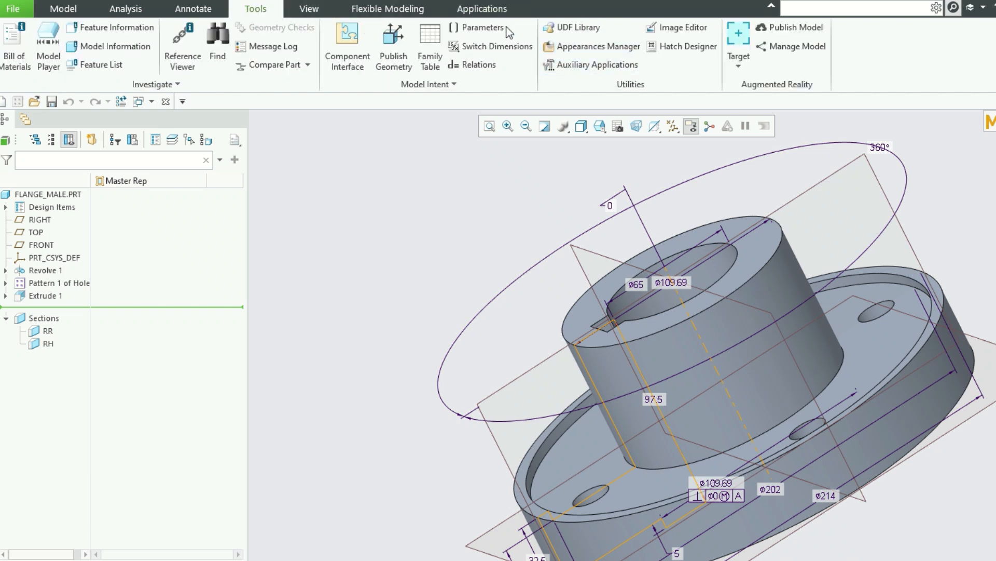
left_click(473, 64)
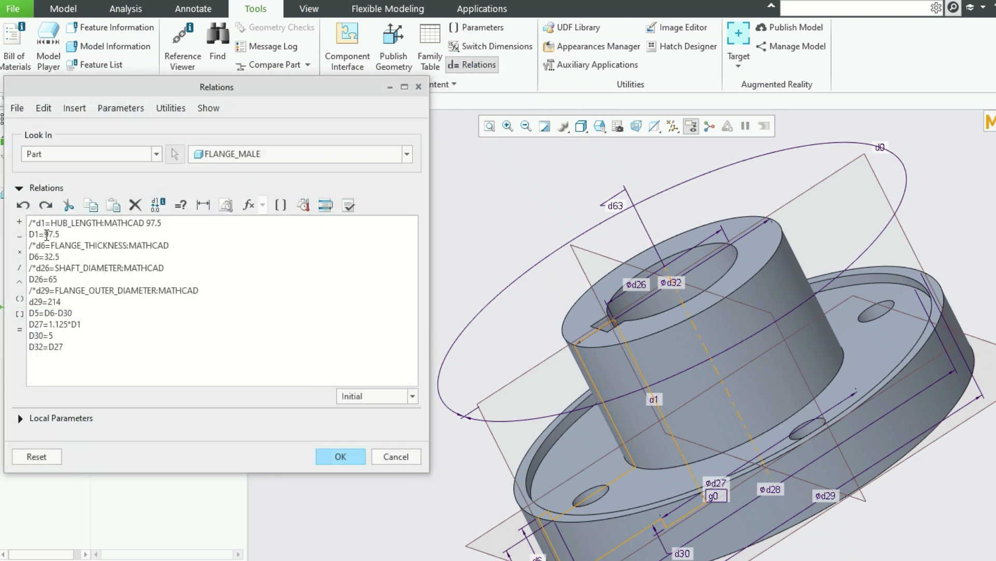
left_click_drag(45, 234, 62, 236)
key("Delete")
left_click(114, 111)
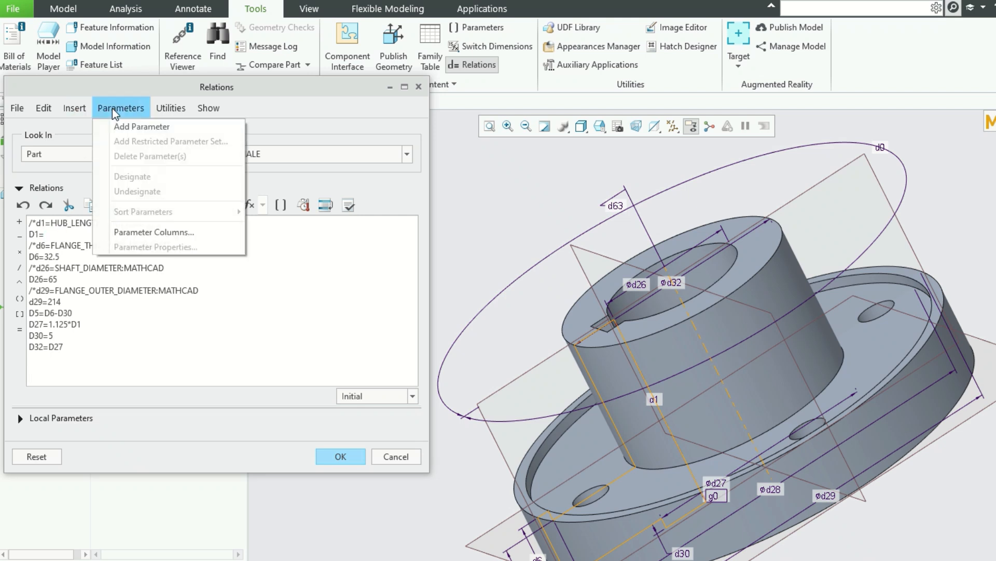
mouse_move(74, 108)
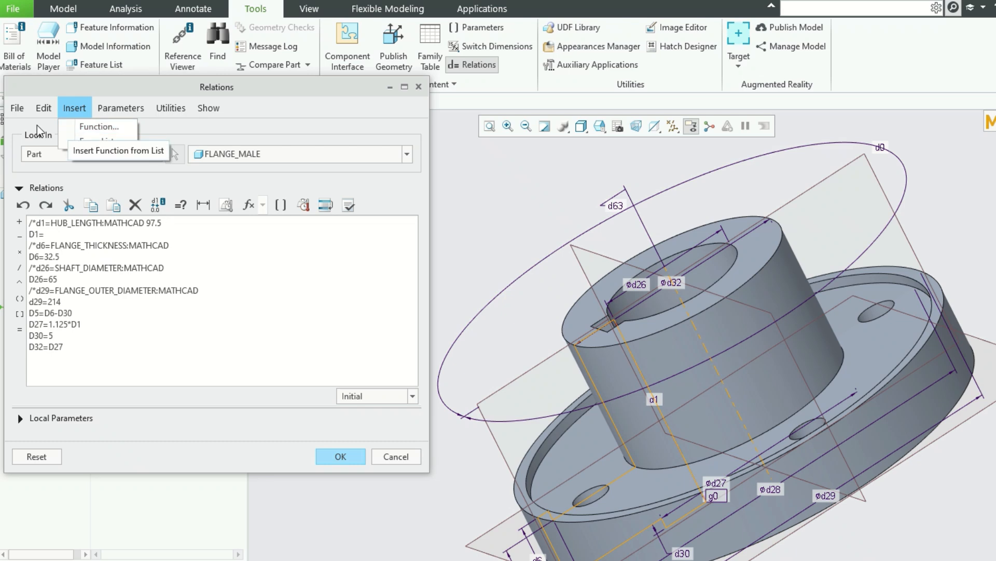
left_click(94, 140)
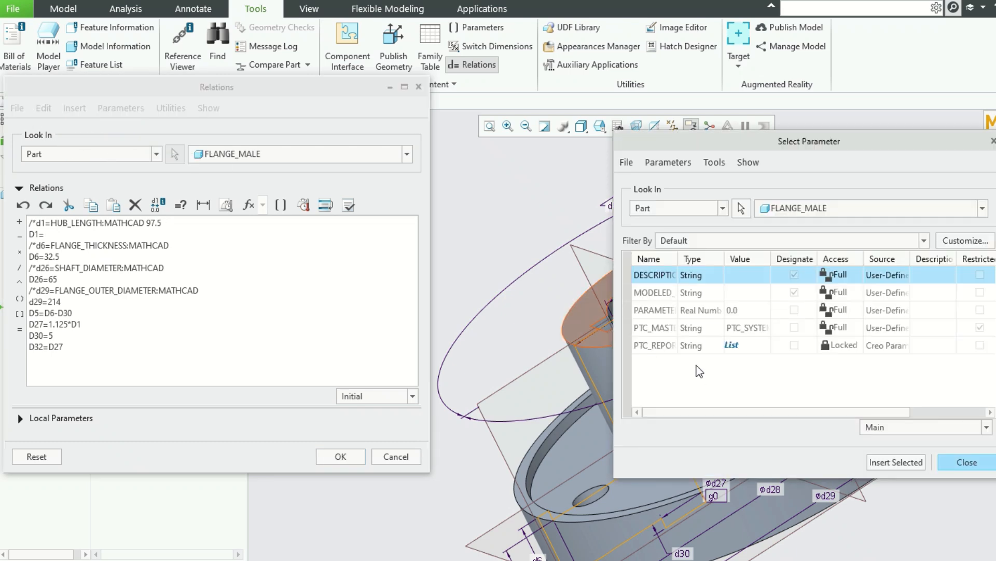
left_click(722, 208)
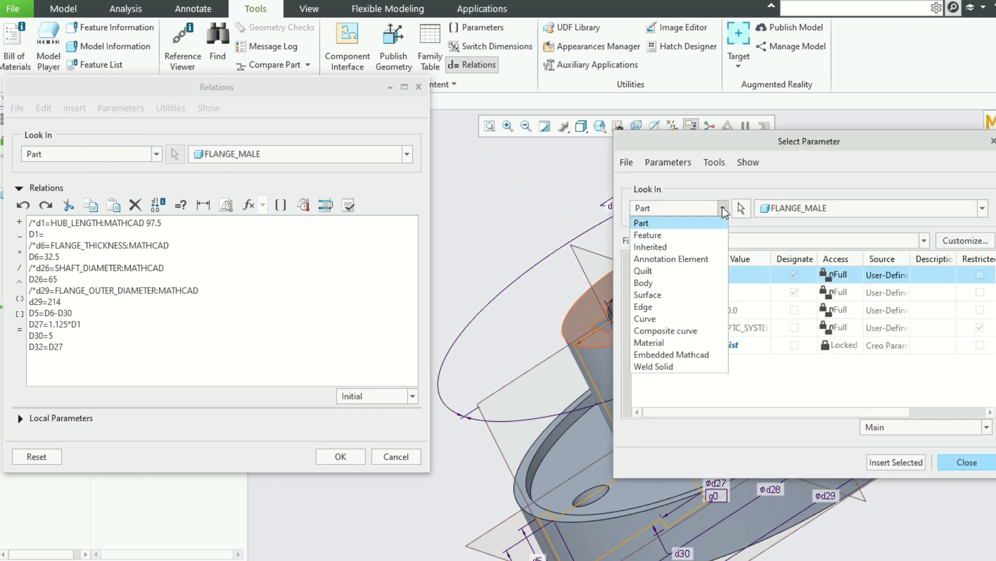
left_click(697, 354)
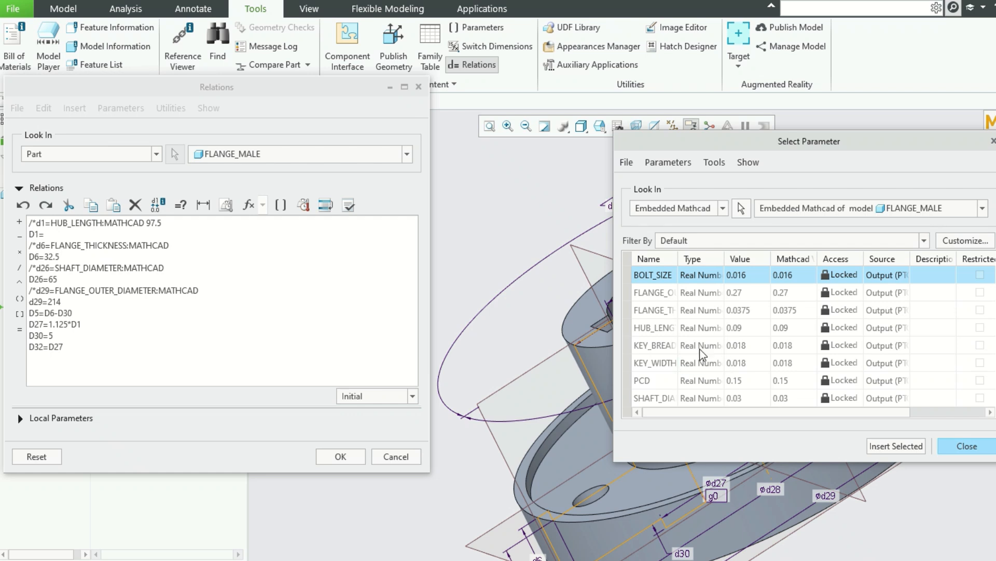
left_click(662, 335)
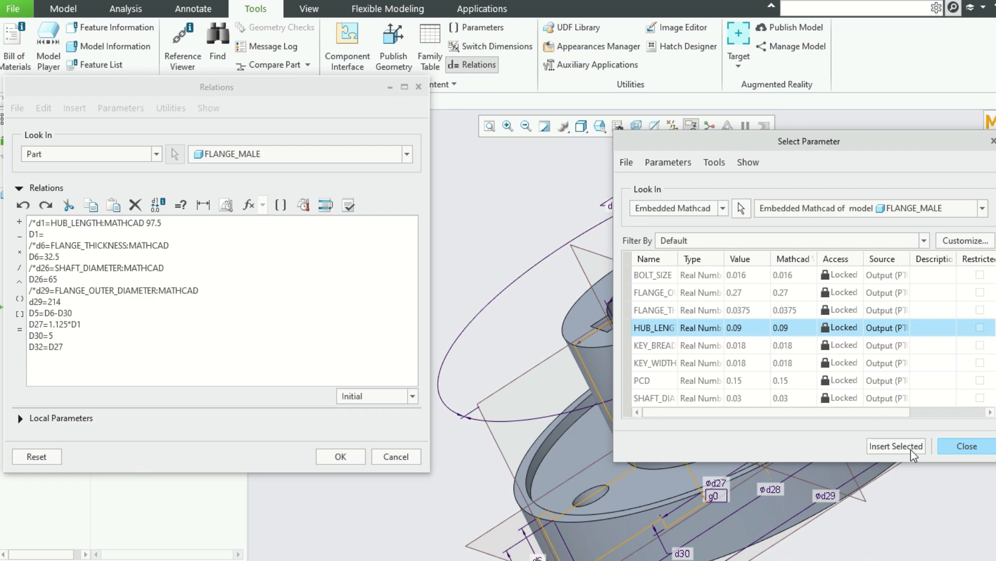
left_click(896, 446)
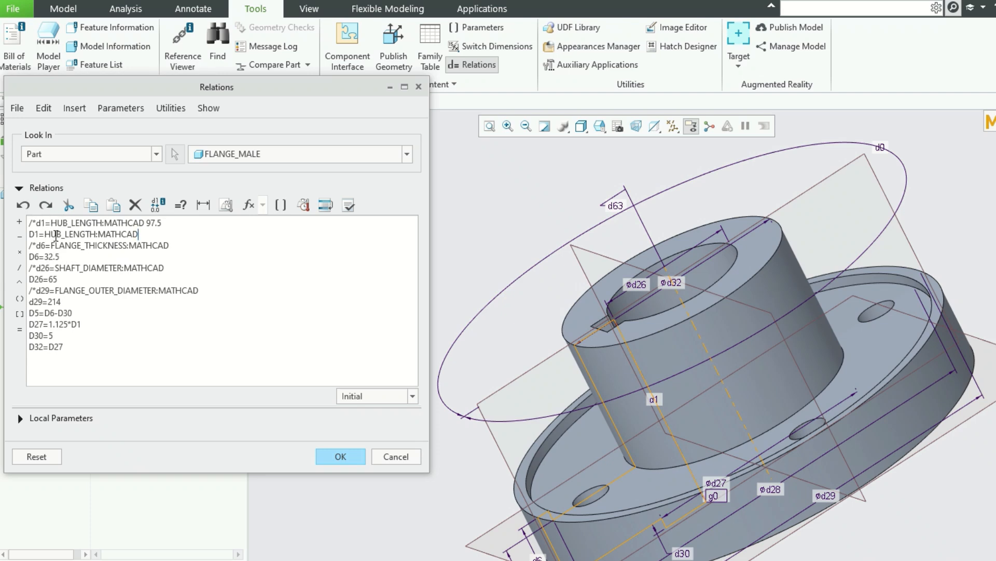
Replace the fixed D6 value in the relations with the embedded Mathcad parameter FLANGE_THICKNESS.
double_click(50, 257)
left_click_drag(50, 257, 66, 257)
key("BackSpace")
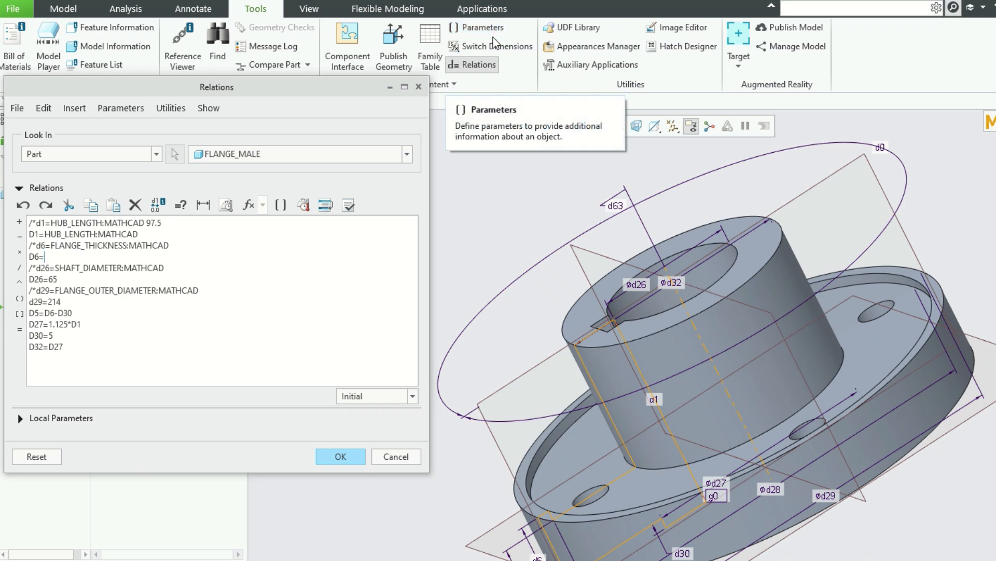
left_click(78, 109)
left_click(94, 141)
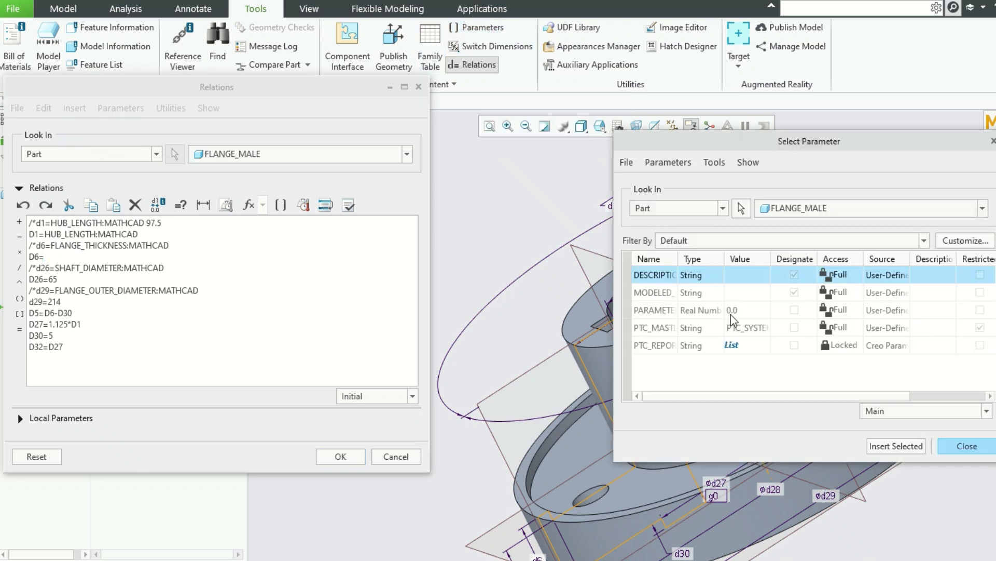
left_click(723, 208)
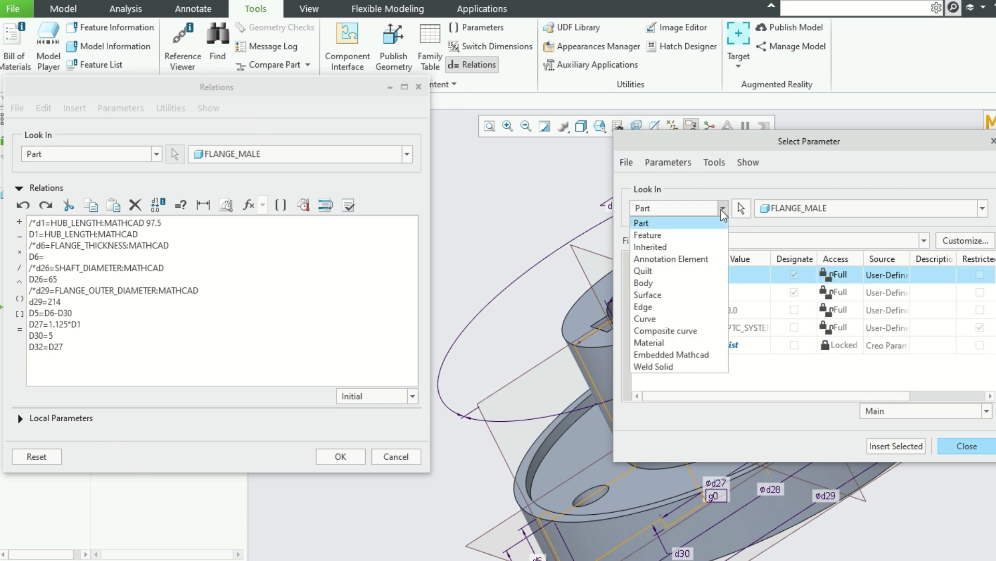
left_click(692, 355)
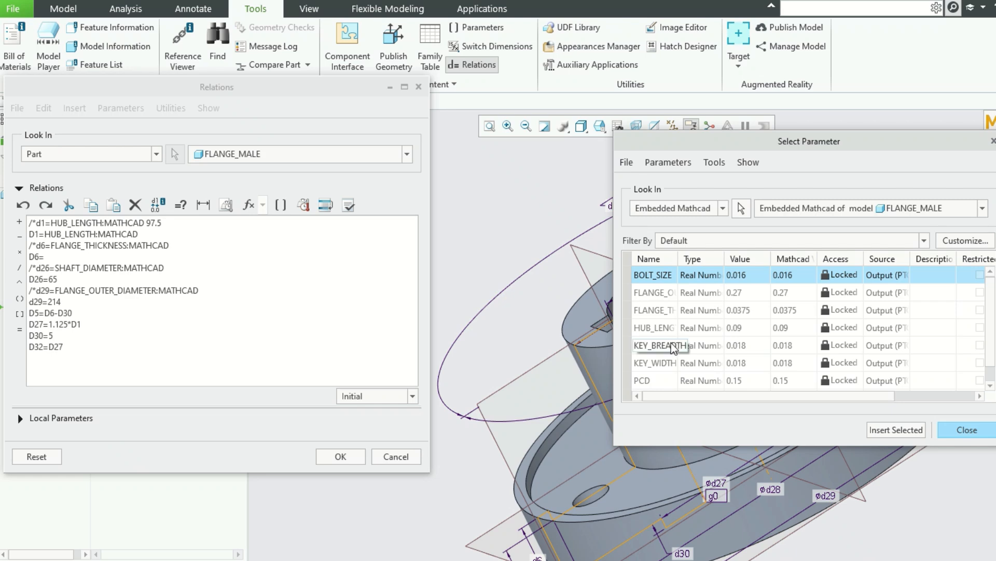
left_click(656, 309)
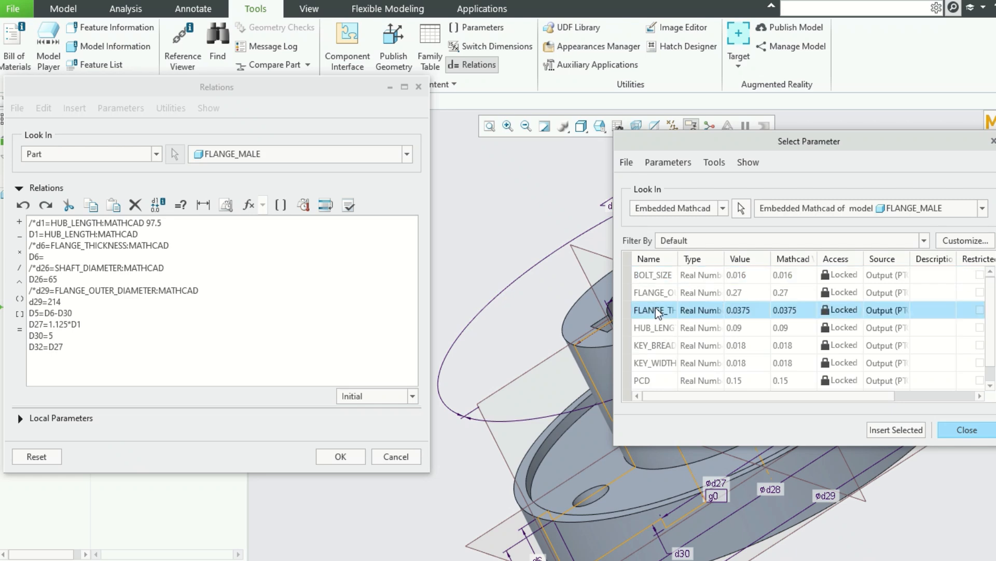
left_click(907, 430)
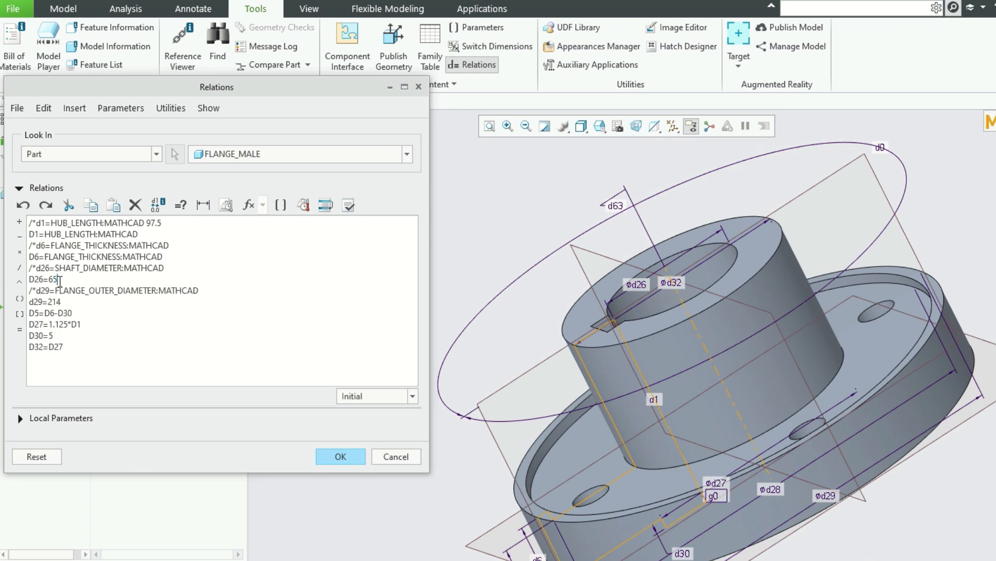
Replace the fixed D26 value in the relations with the embedded Mathcad parameter SHAFT_DIAMETER.
key("BackSpace")
left_click(80, 117)
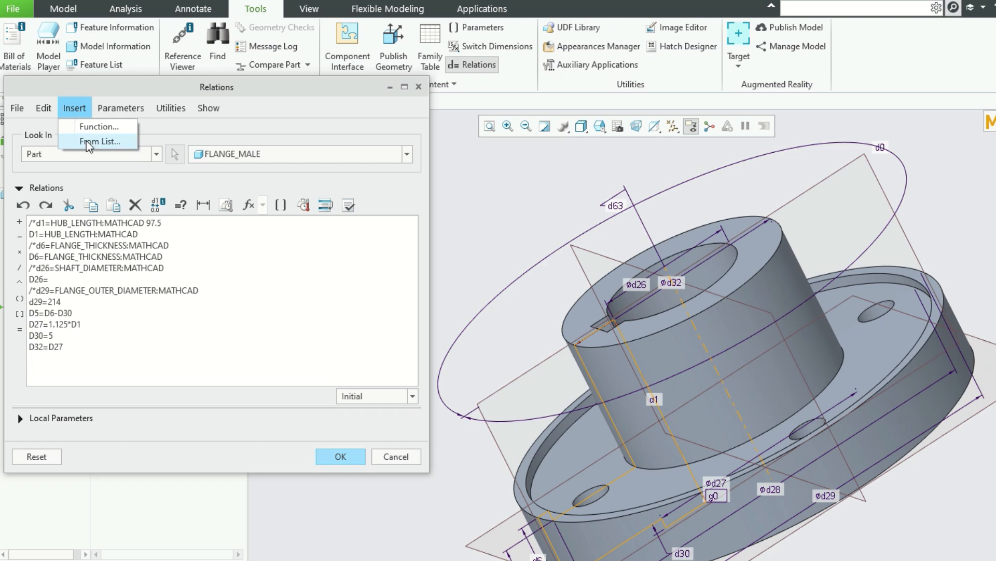
left_click(86, 141)
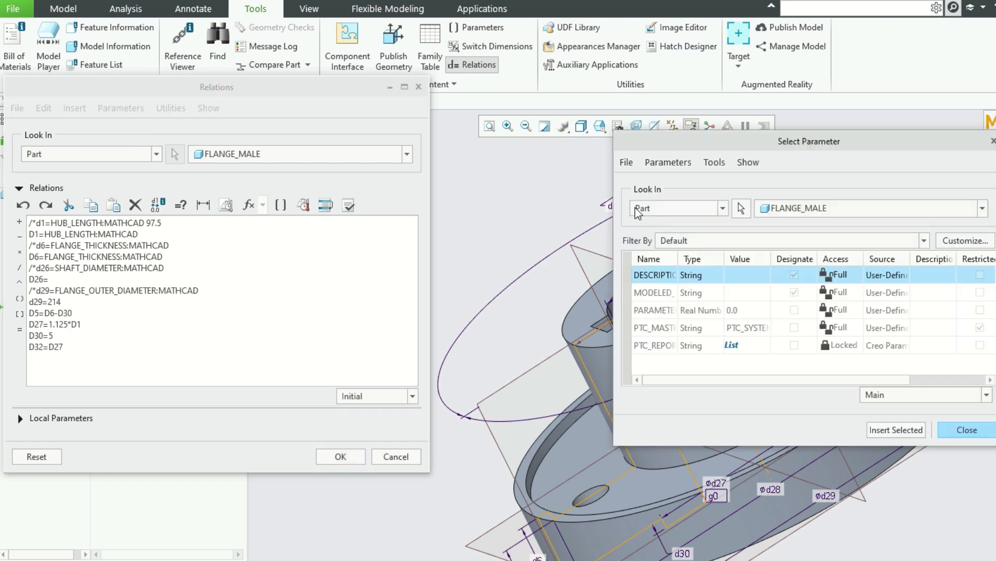
left_click(723, 209)
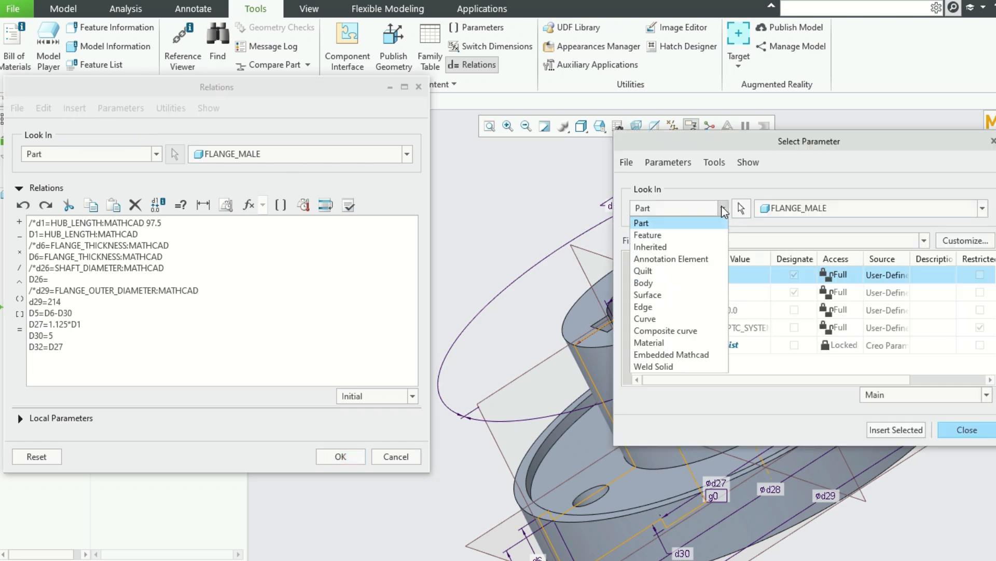
left_click(681, 356)
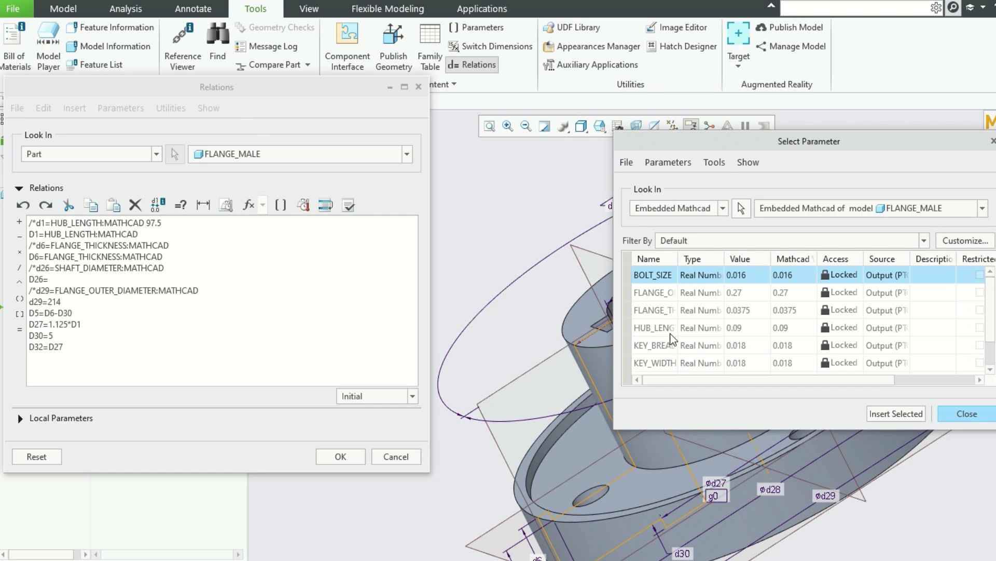
scroll(663, 365, "down", 1)
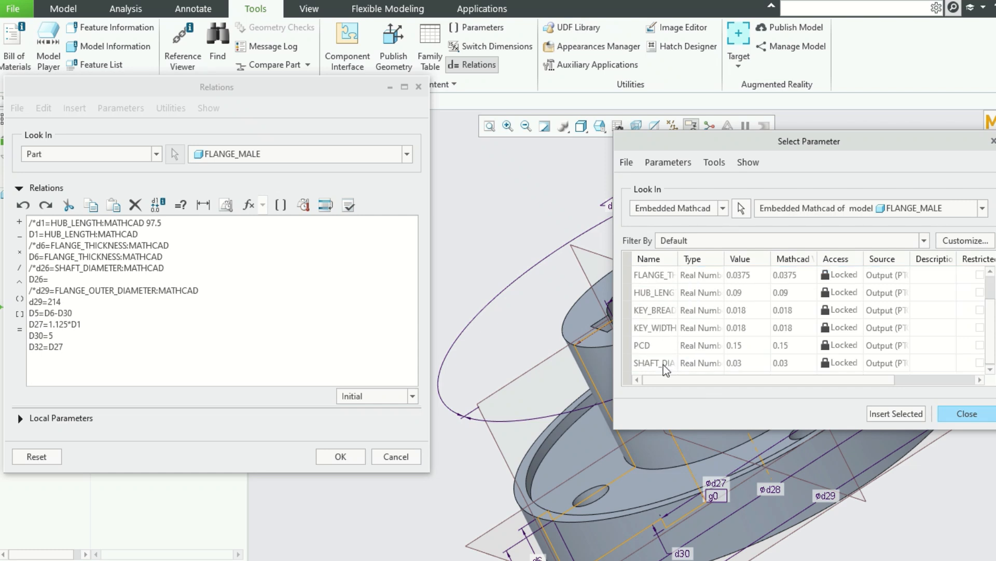
left_click(664, 365)
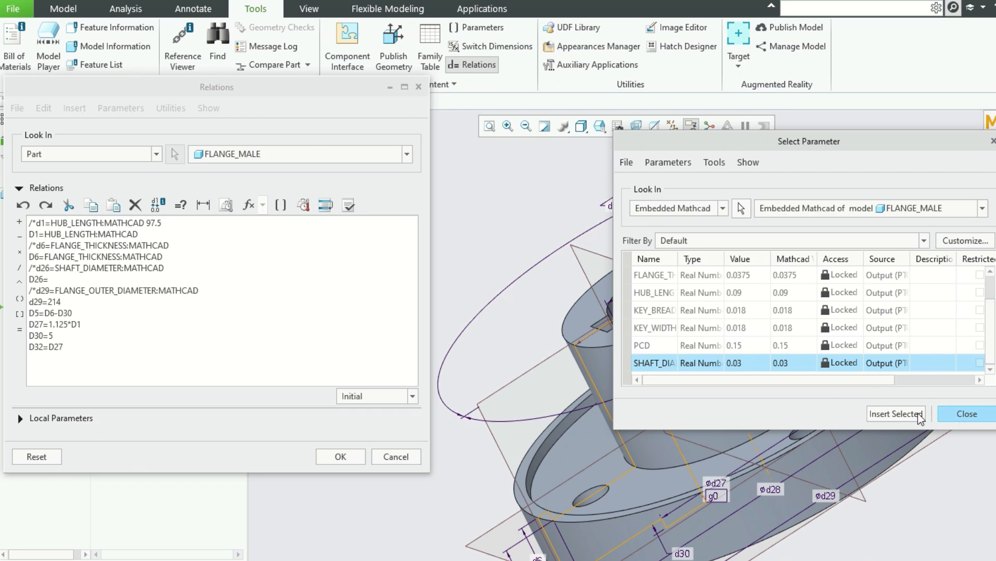
left_click(895, 413)
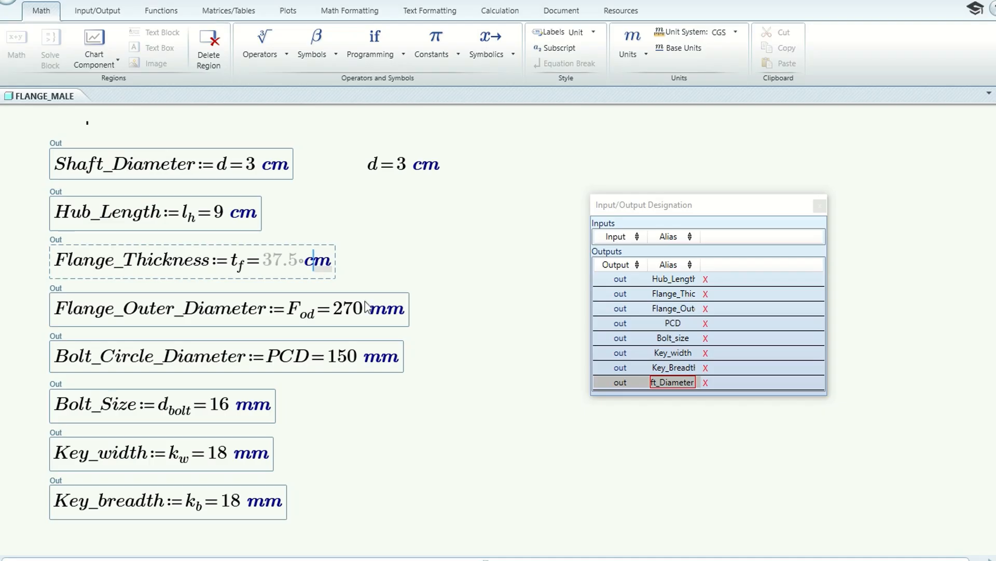
In the Mathcad worksheet, change the result units of Flange_Outer_Diameter and Bolt_Circle_Diameter to cm.
left_click(385, 313)
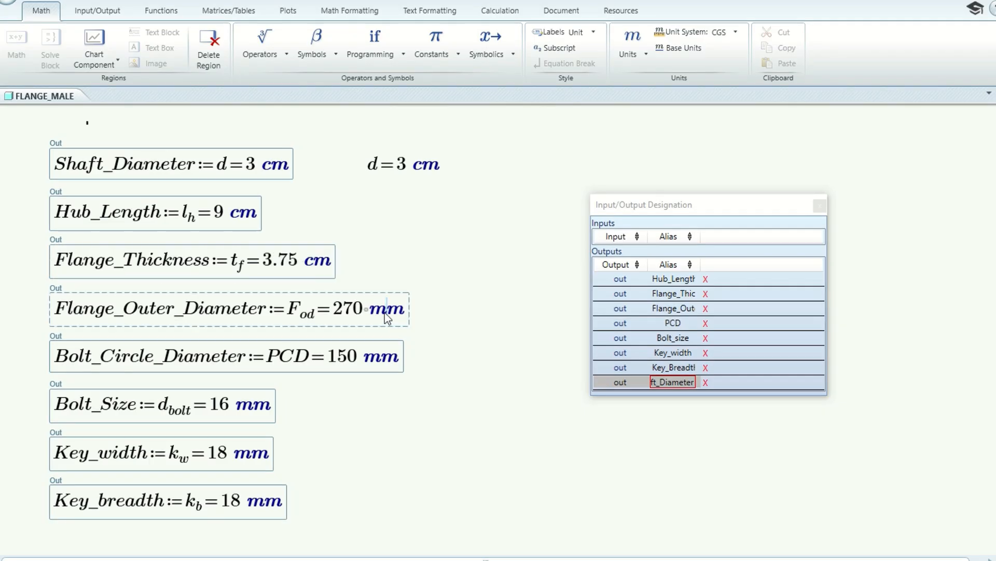
key("BackSpace")
type("c")
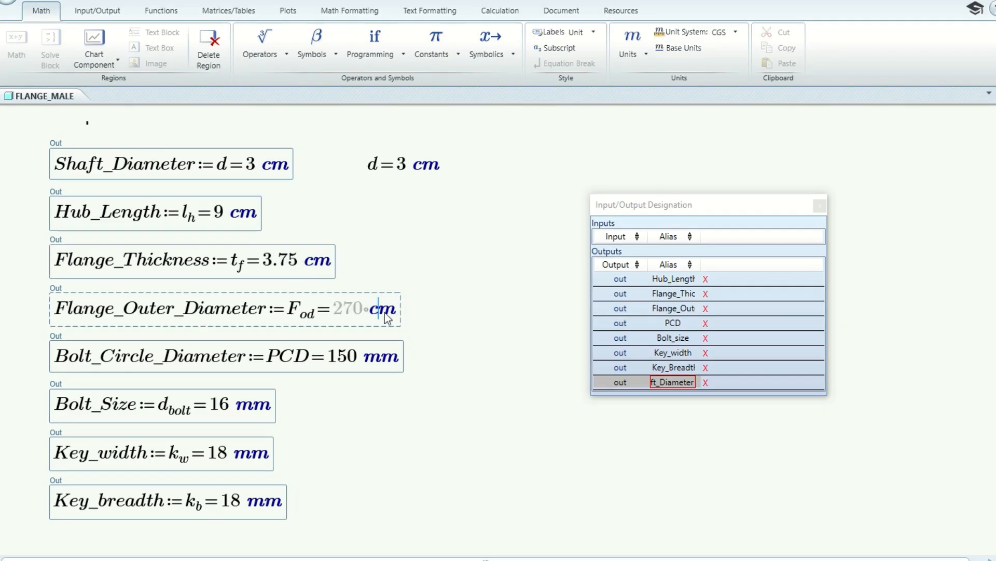
left_click(381, 358)
key("BackSpace")
type("c")
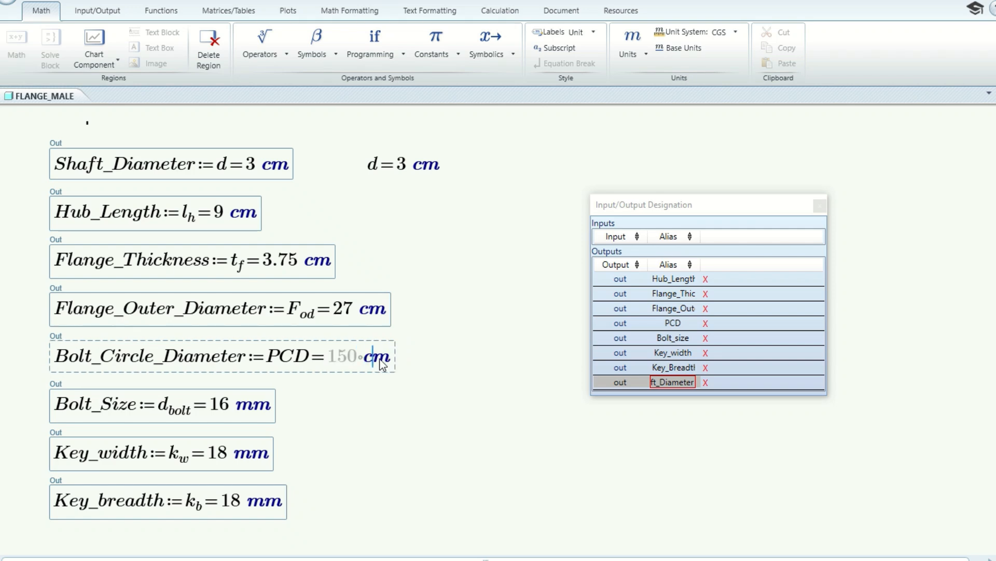
Change the result units of Bolt_Size, Key_width and Key_breadth to cm.
left_click(248, 406)
key("BackSpace")
type("c")
left_click(251, 456)
key("BackSpace")
type("c")
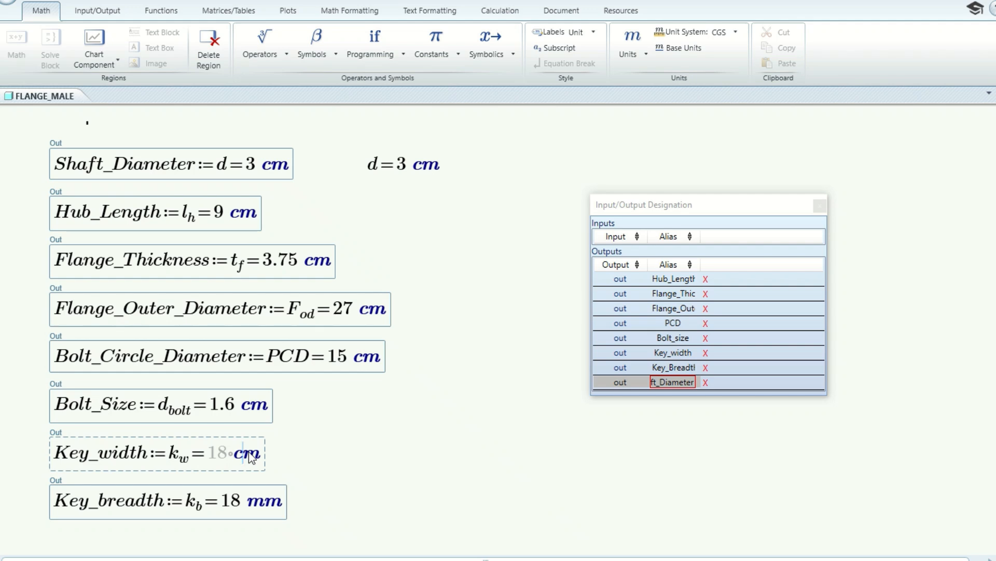
left_click(265, 506)
key("BackSpace")
type("c")
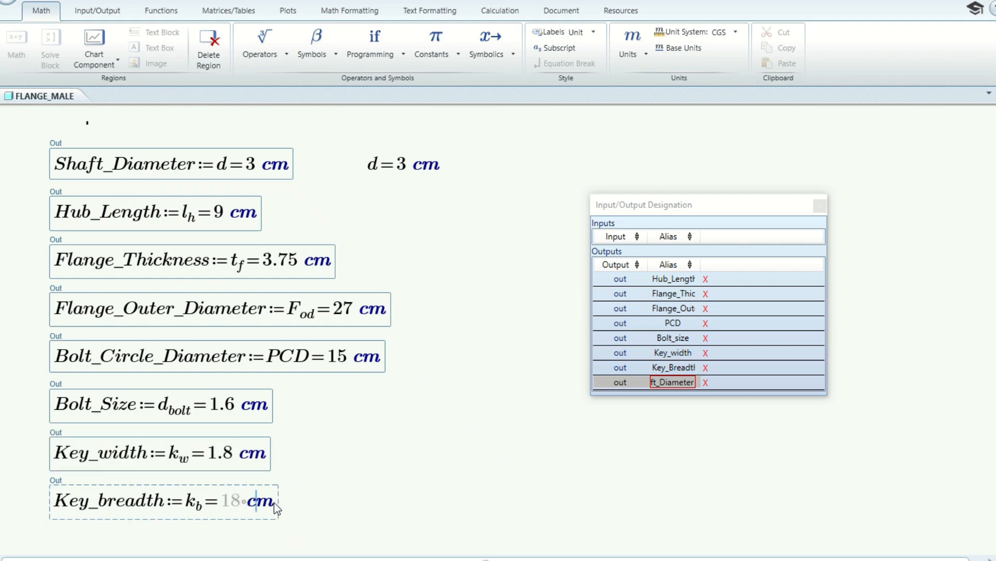
left_click(414, 421)
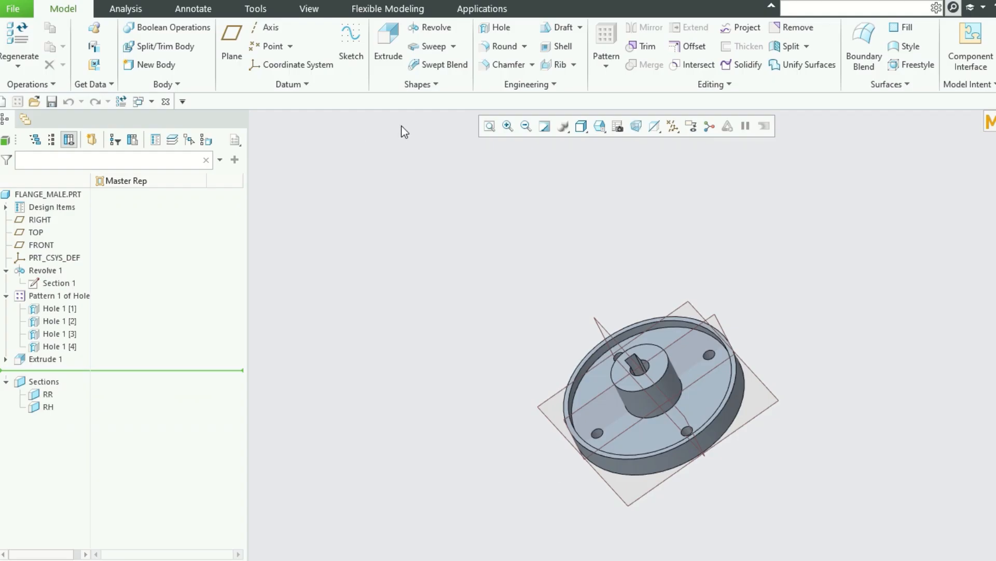
In Creo, review the relations of the FLANGE_MALE part and close them.
left_click(257, 10)
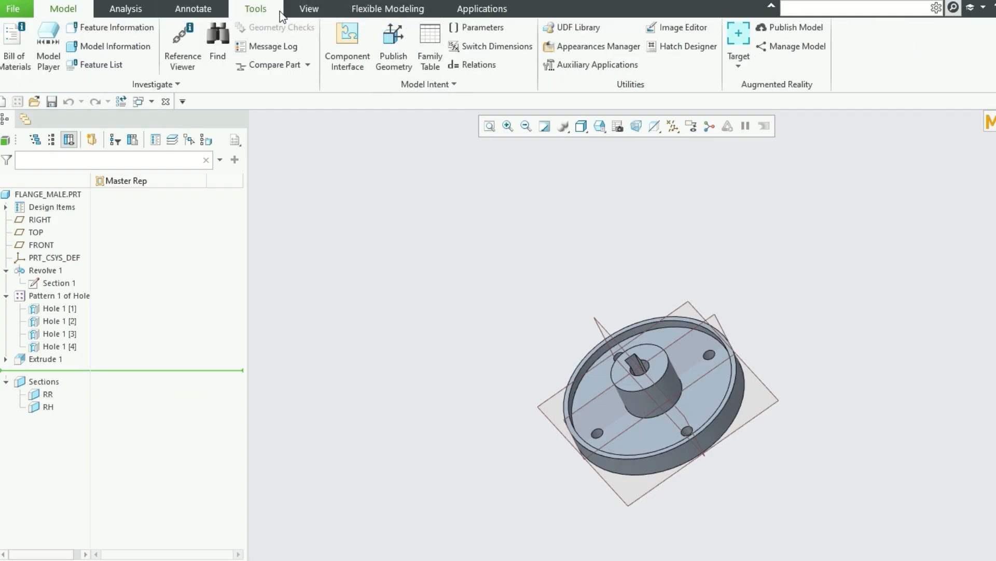
left_click(492, 67)
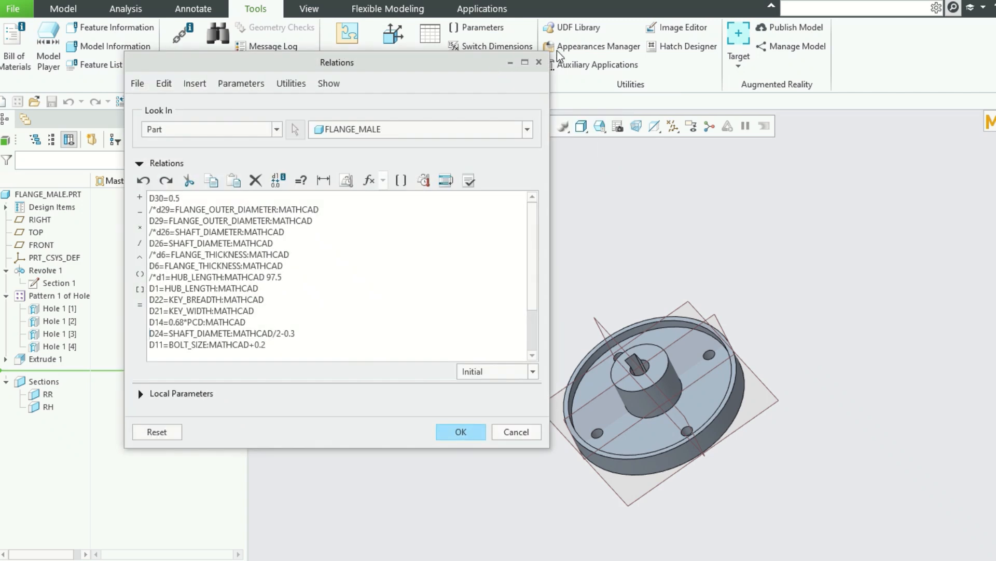
left_click(538, 62)
left_click(360, 280)
Examine the values and units of the part's embedded Mathcad parameters, including the flange outer diameter.
left_click(473, 31)
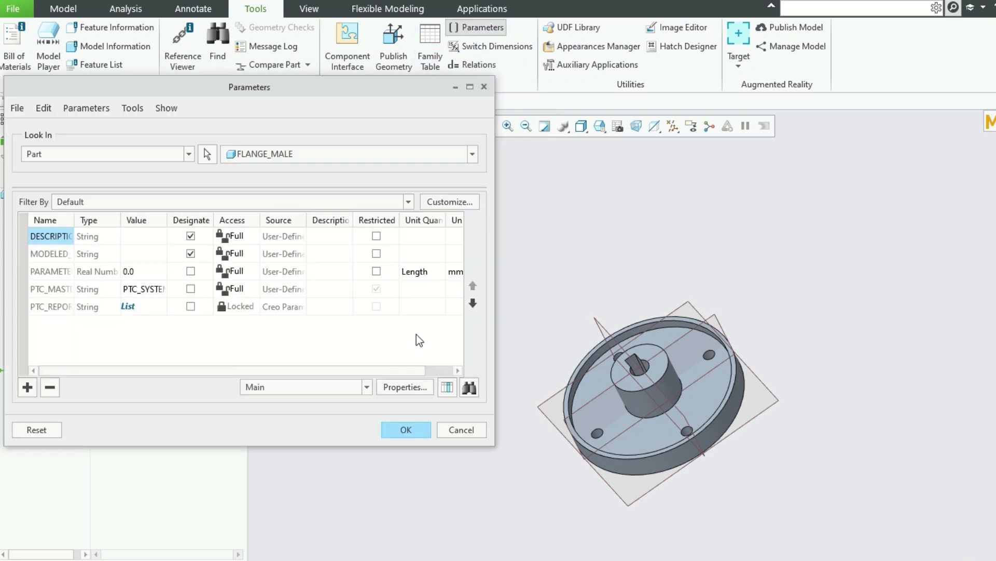
left_click(182, 153)
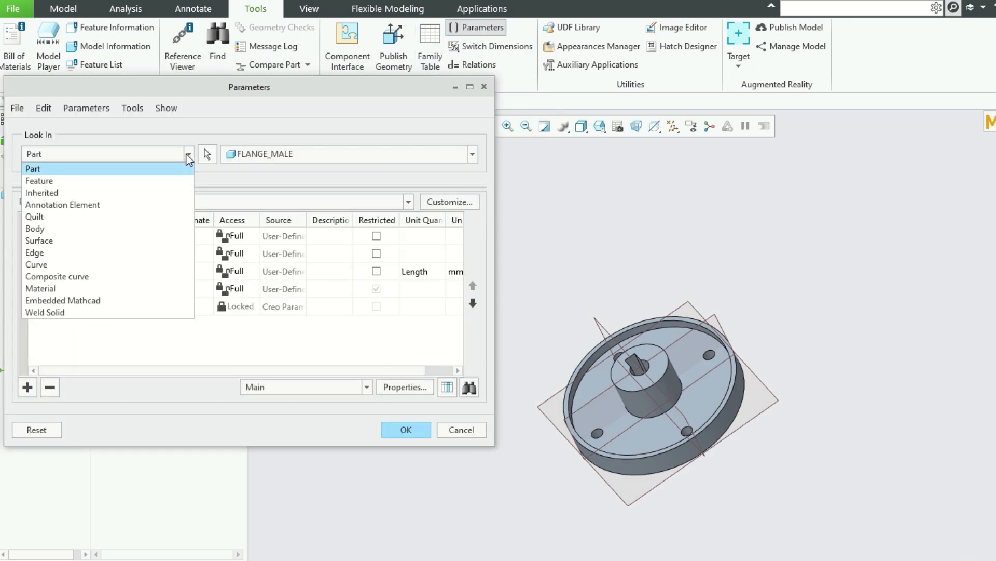
left_click(83, 300)
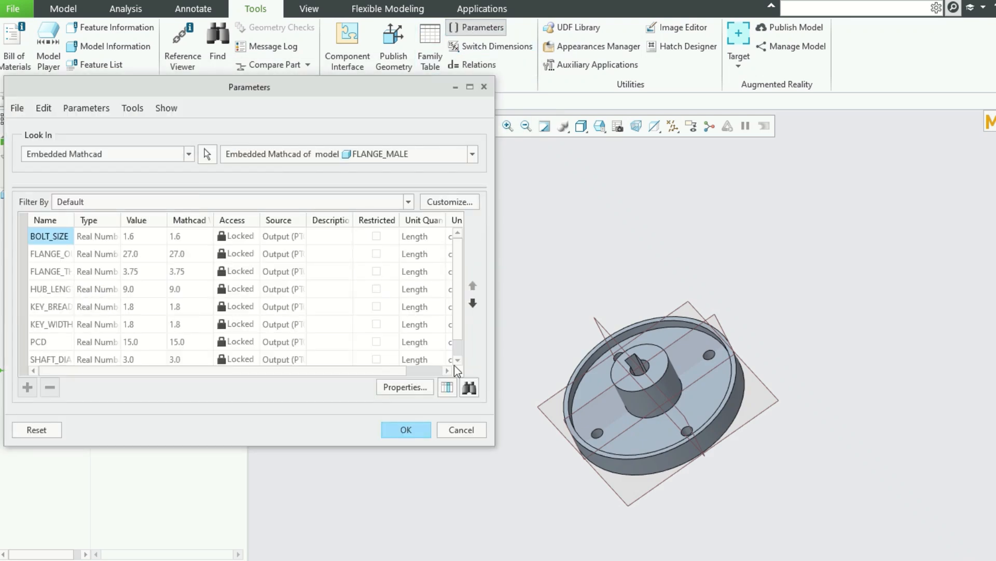
left_click_drag(493, 353, 830, 352)
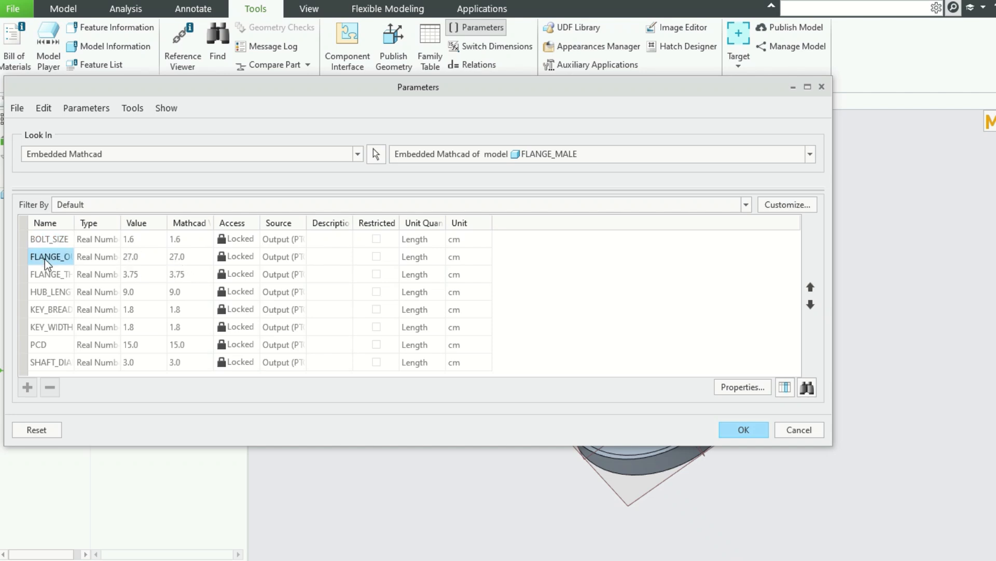
left_click(180, 260)
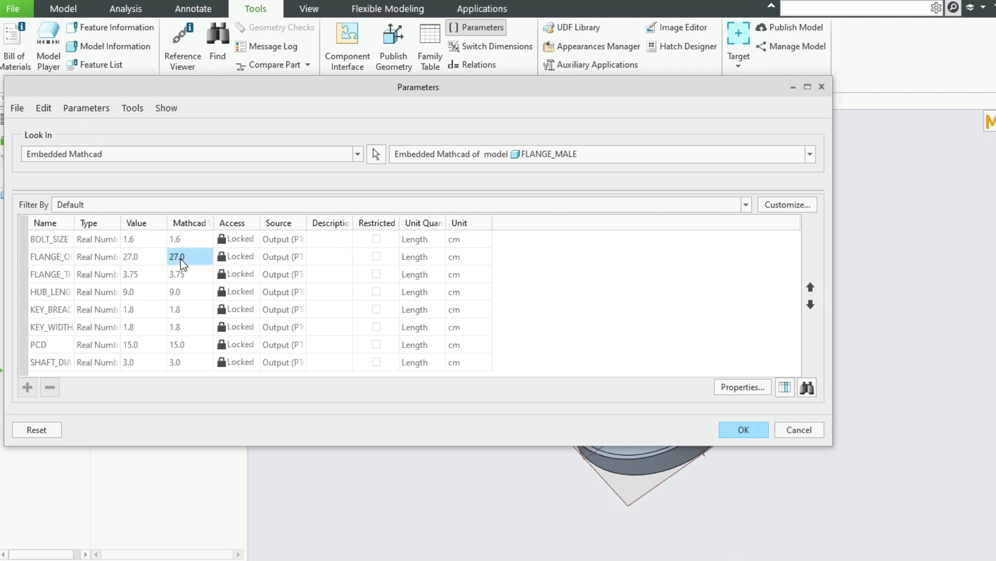
left_click(744, 430)
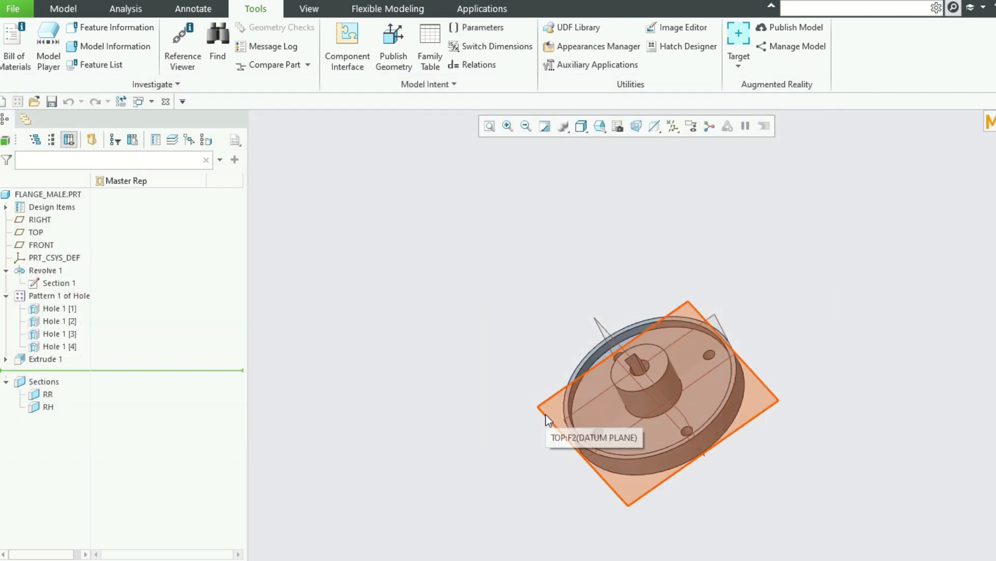
scroll(550, 420, "down", 3)
middle_click_drag(554, 422, 512, 422)
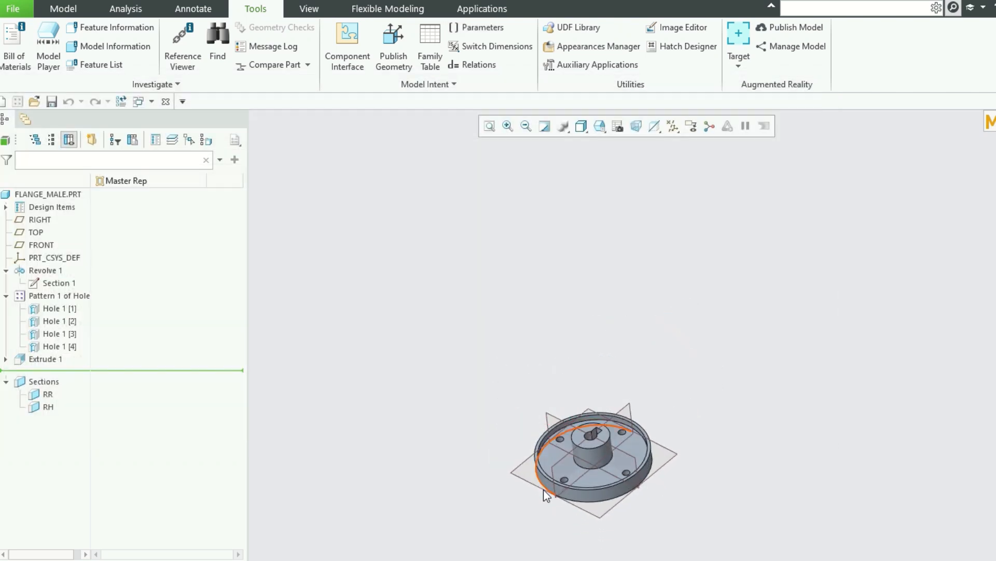
scroll(534, 467, "up", 4)
middle_click_drag(585, 484, 560, 405)
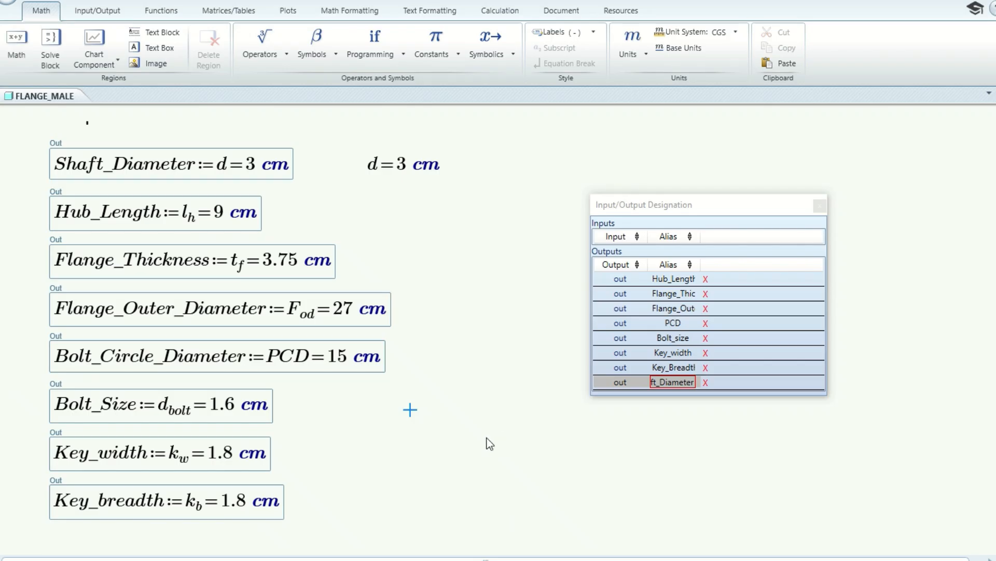
In the Mathcad worksheet, set the hub-length multiplier in the Flange Outer Diameter formula to 2.5.
scroll(488, 443, "up", 2, "ctrl")
scroll(490, 444, "up", 7)
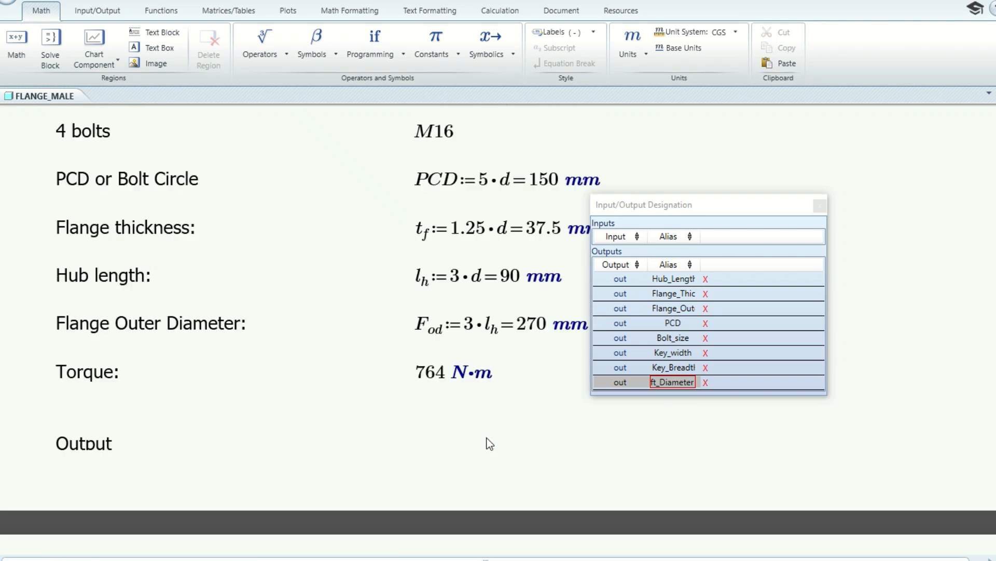
scroll(488, 442, "up", 3)
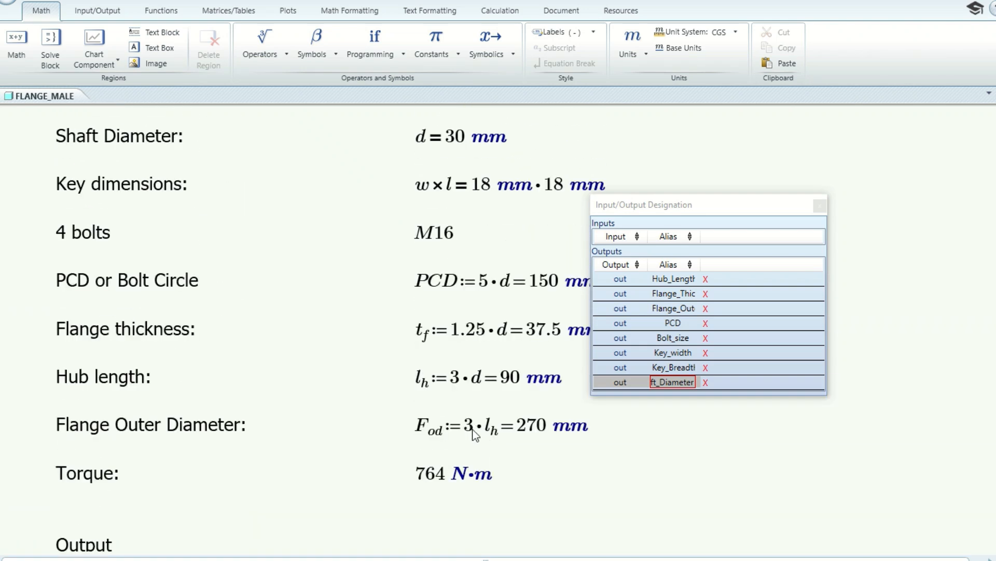
left_click(473, 430)
key("BackSpace")
type("2.5")
key("Return")
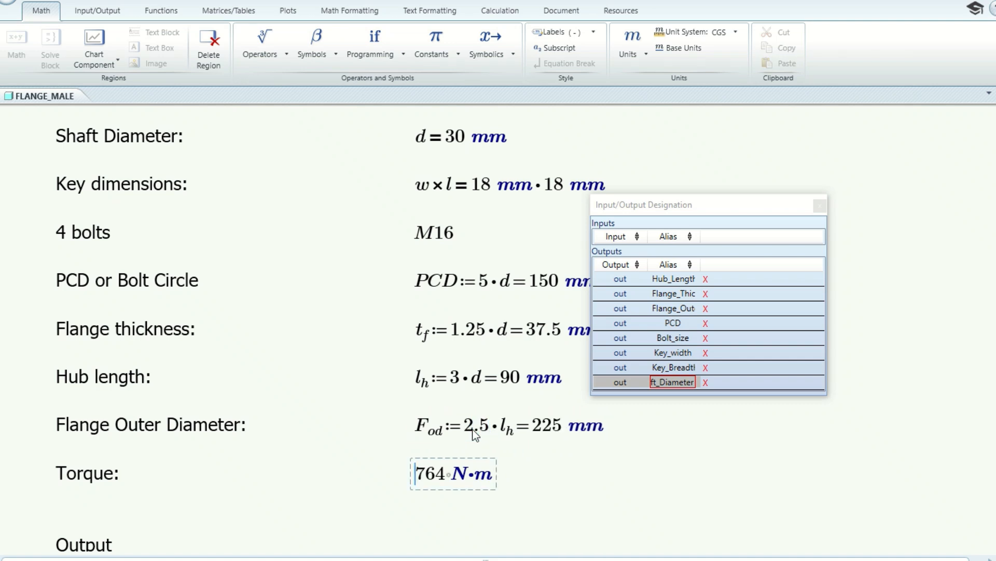
Save the worksheet and push its values to the FLANGE_MALE part, and regenerate the model in Creo.
left_click(698, 431)
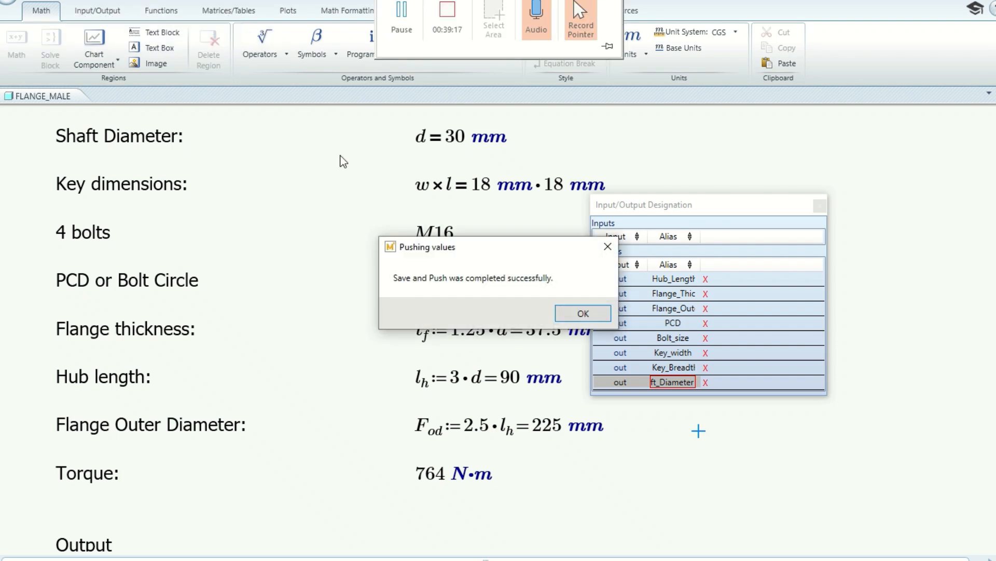
left_click(584, 313)
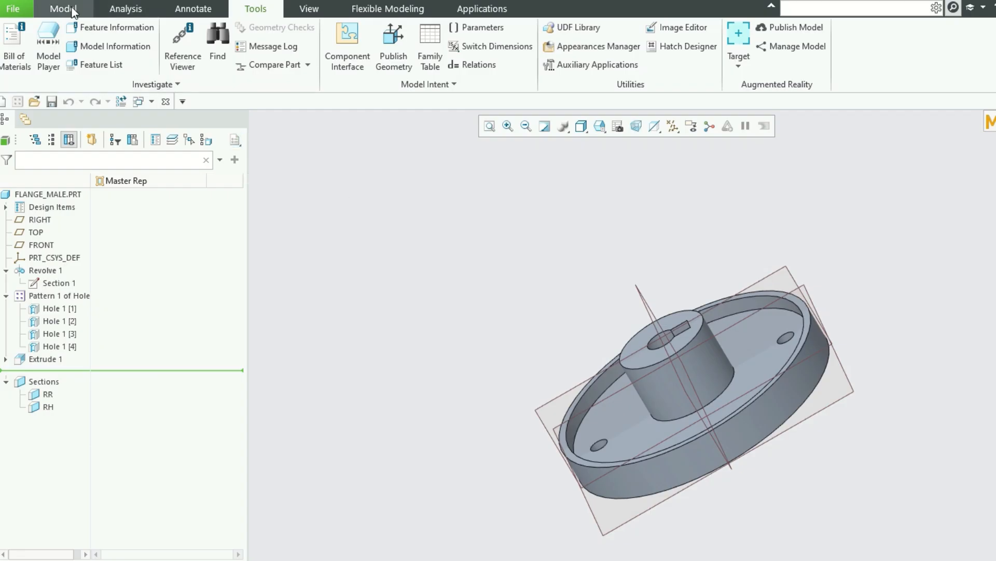
left_click(64, 9)
left_click(27, 36)
middle_click_drag(519, 312, 562, 394)
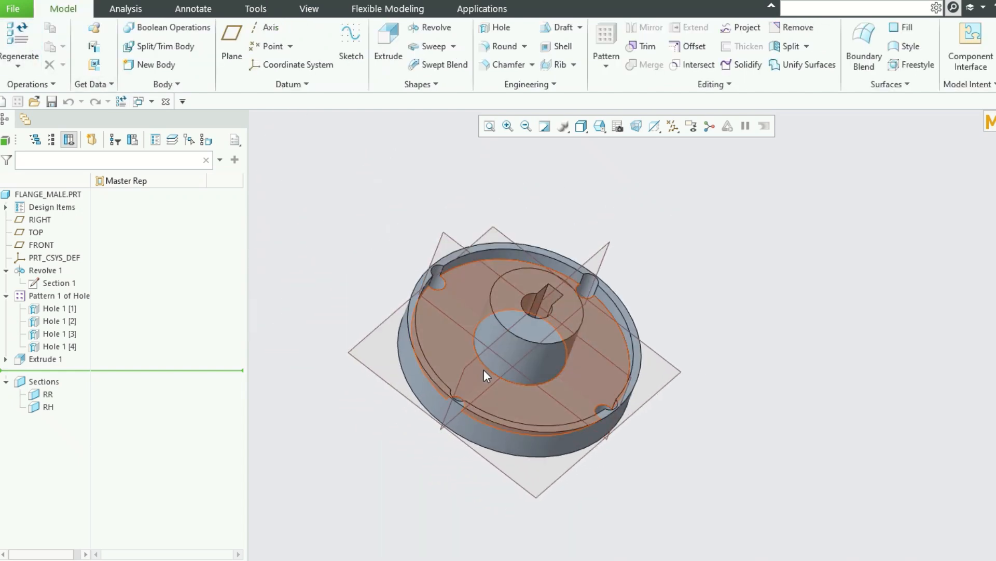
Set the PCD multiplier in the D14 relation of the FLANGE_MALE part to 0.5 and regenerate the model.
scroll(482, 368, "up", 2)
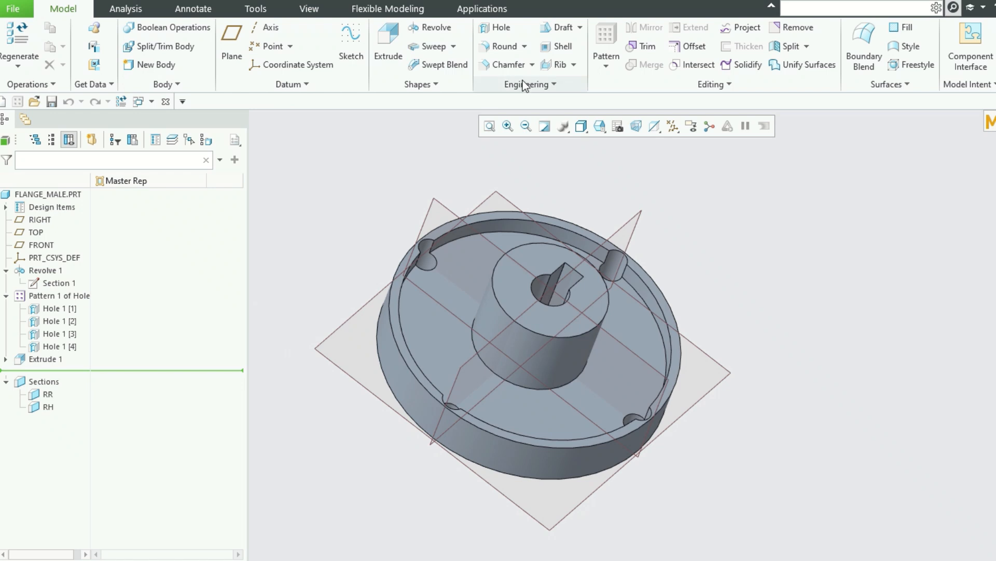
left_click(255, 8)
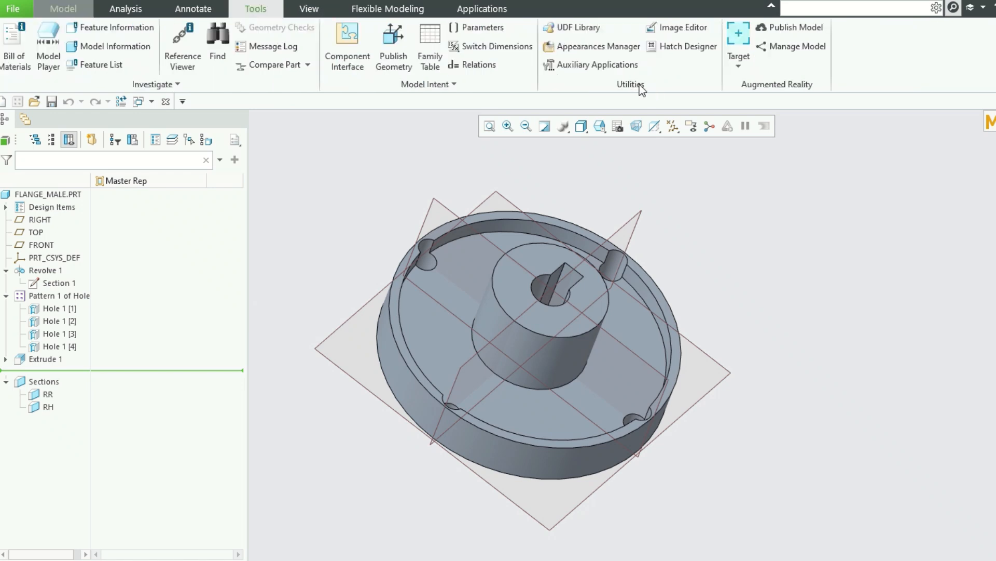
left_click(481, 65)
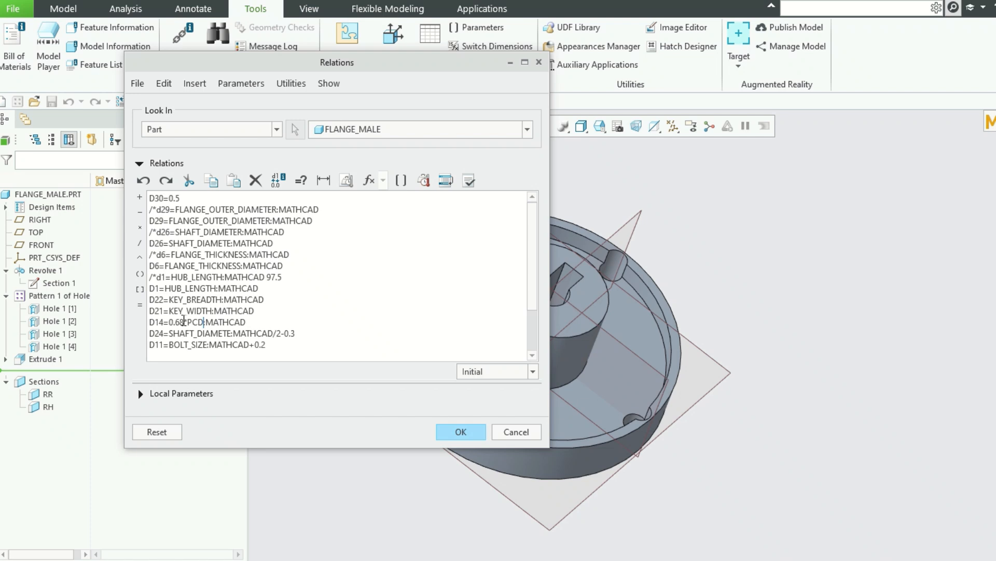
left_click(183, 322)
left_click_drag(332, 66, 661, 124)
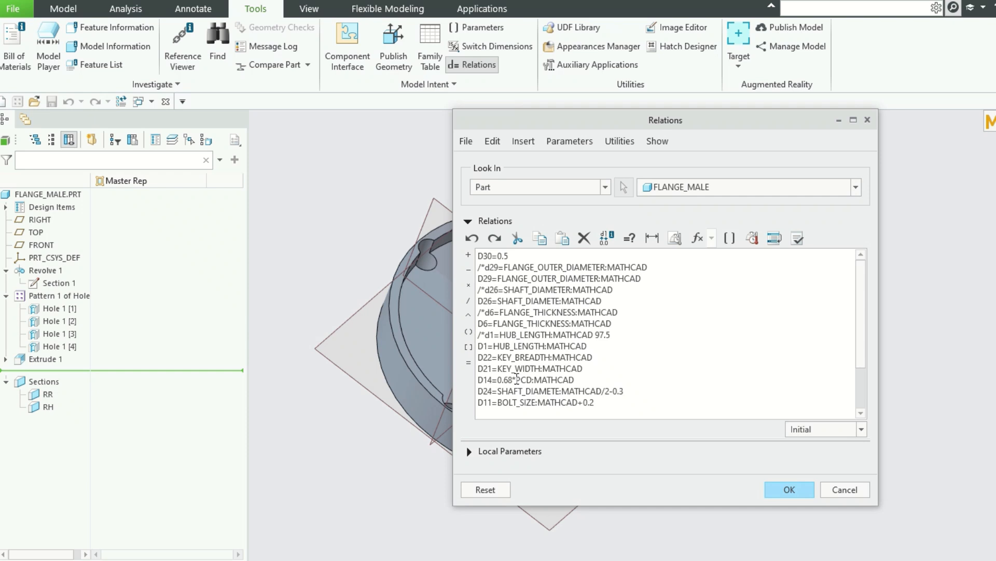
key("BackSpace")
key("BackSpace")
type("5")
left_click(789, 489)
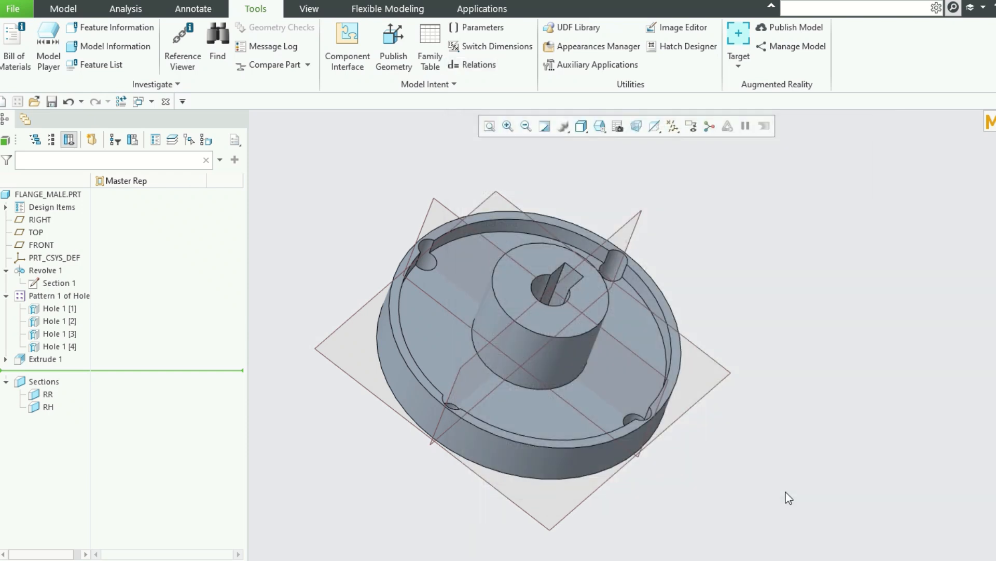
left_click(58, 12)
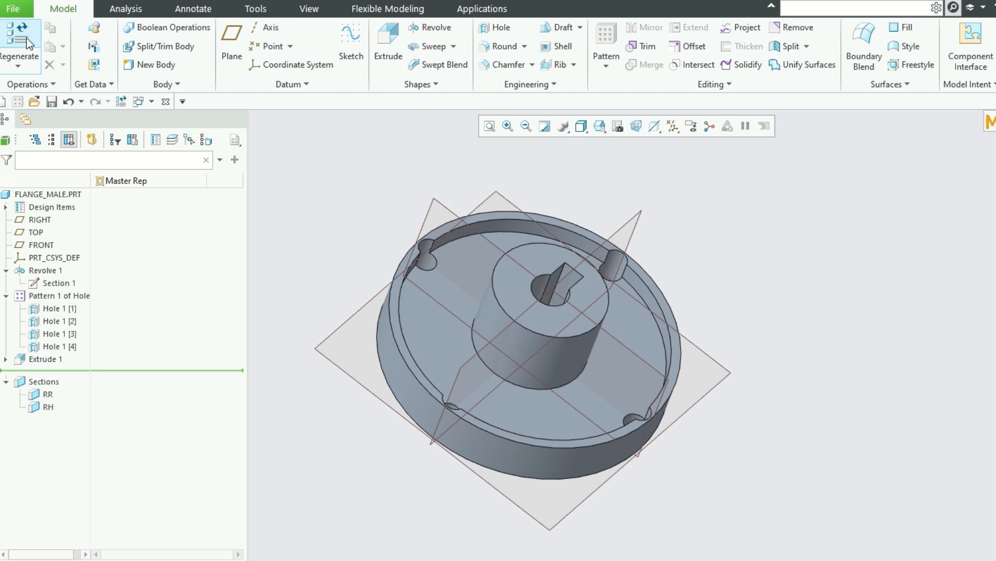
left_click(23, 37)
mouse_move(469, 297)
middle_mouse_down()
mouse_move(438, 300)
mouse_move(450, 314)
middle_mouse_up()
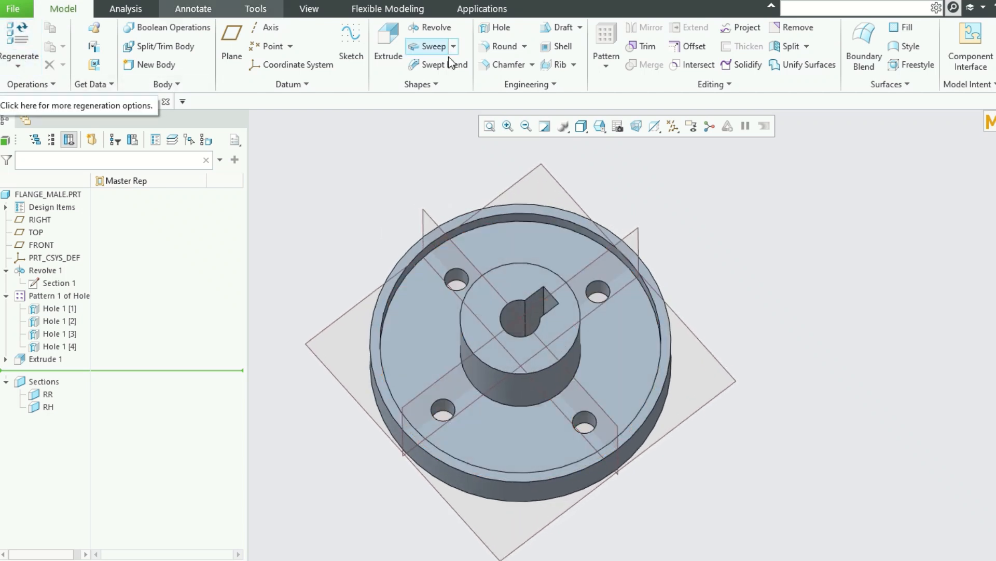
Set the PCD multiplier in the part's D14 relation to 0.625 and regenerate the model.
left_click(256, 8)
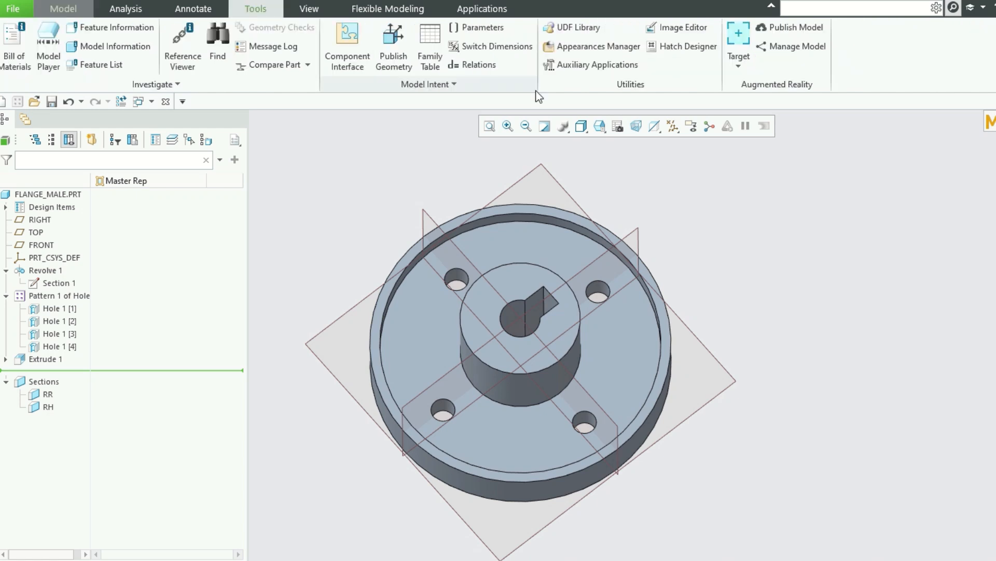
left_click(486, 66)
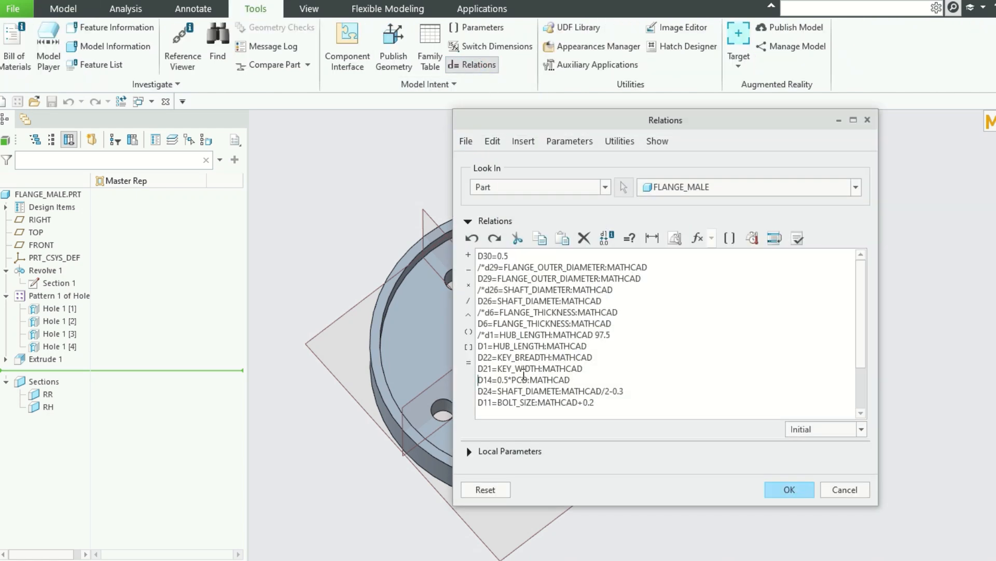
left_click(508, 379)
key("BackSpace")
type("625")
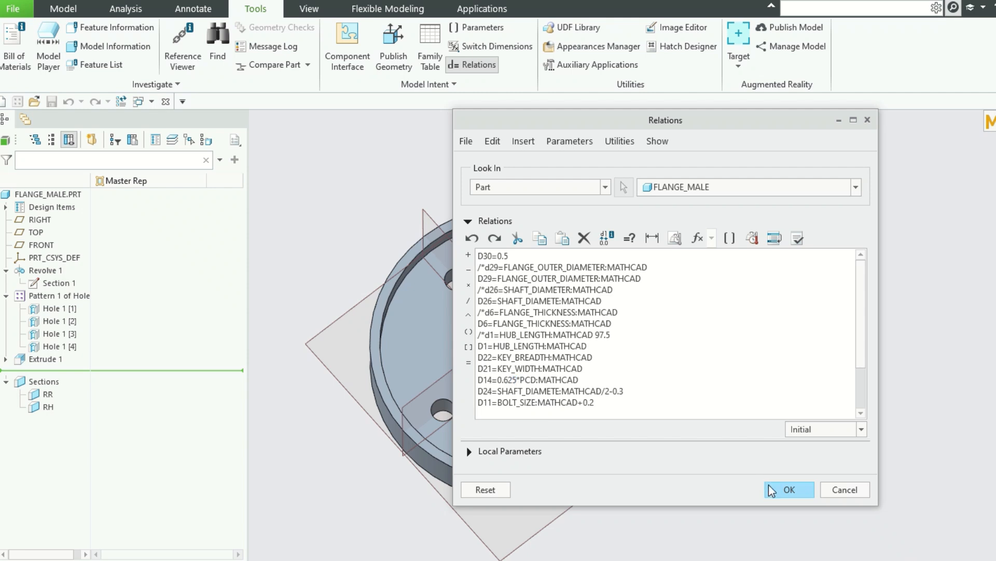
left_click(790, 490)
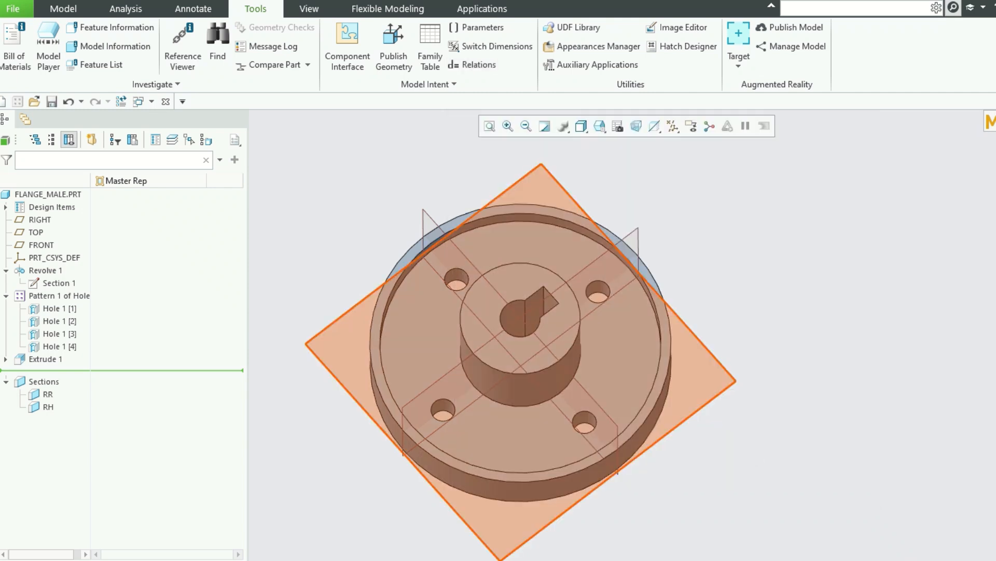
left_click(63, 9)
left_click(26, 36)
middle_click_drag(385, 267, 363, 284)
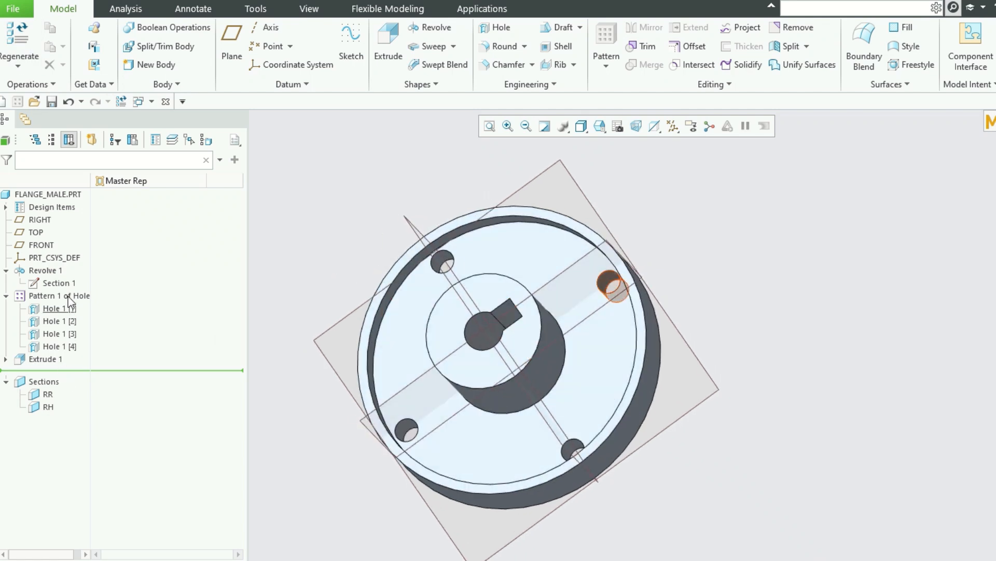
Set the PCD multiplier in the part's D14 relation to 0.6, regenerate, and inspect the bolt holes and keyway.
left_click(262, 10)
left_click(465, 73)
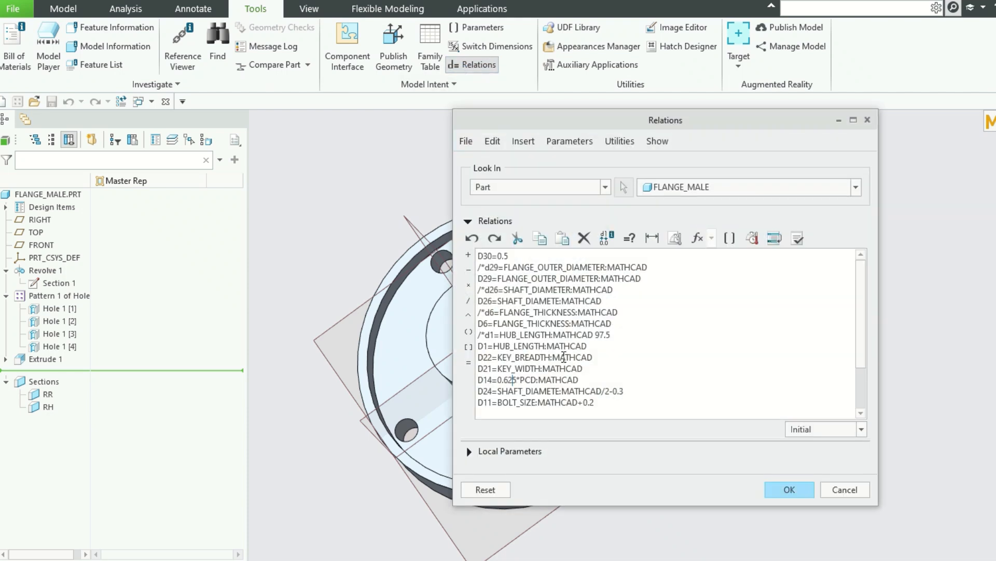
key("BackSpace")
key("BackSpace")
left_click(789, 489)
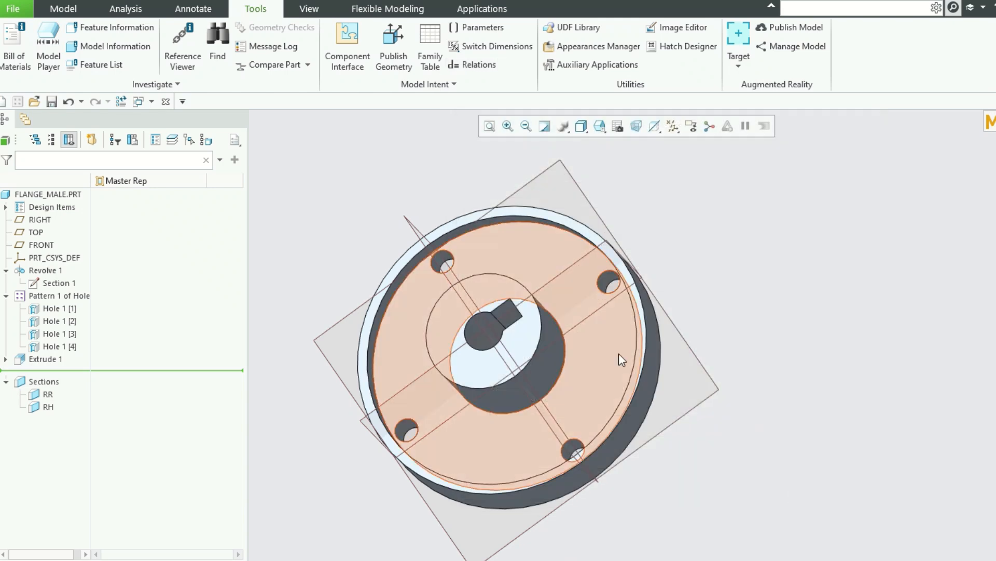
left_click(63, 8)
left_click(18, 39)
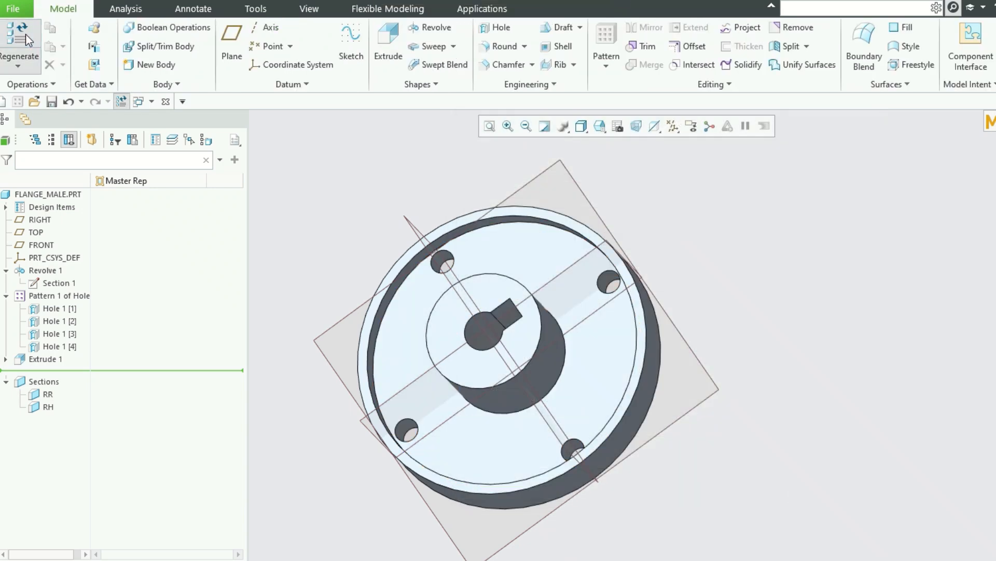
mouse_move(320, 252)
middle_mouse_down()
mouse_move(363, 259)
mouse_move(363, 280)
mouse_move(378, 238)
mouse_move(376, 185)
mouse_move(320, 254)
middle_mouse_up()
scroll(467, 337, "down", 3)
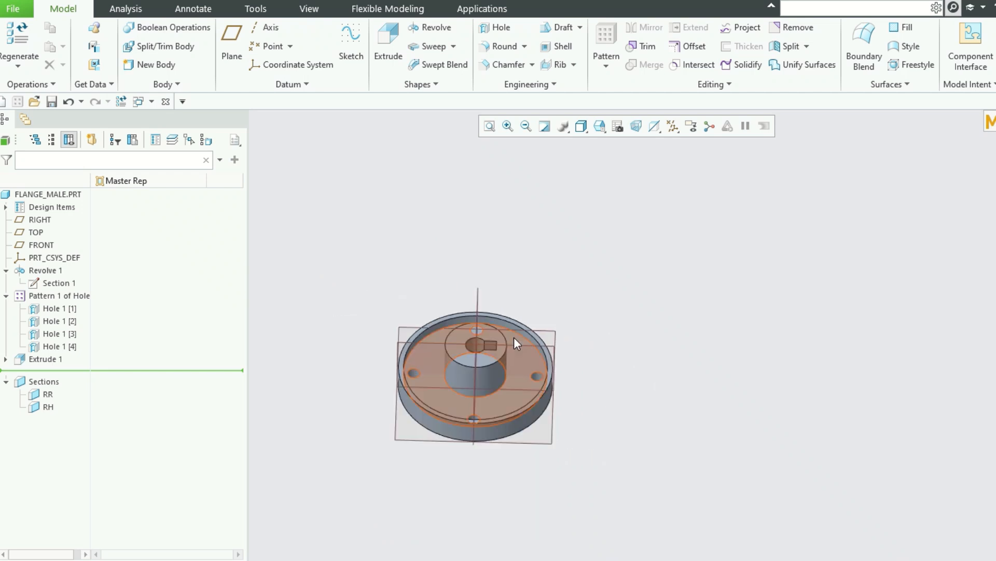
scroll(480, 356, "up", 1)
middle_click_drag(491, 346, 464, 371)
scroll(487, 349, "up", 4)
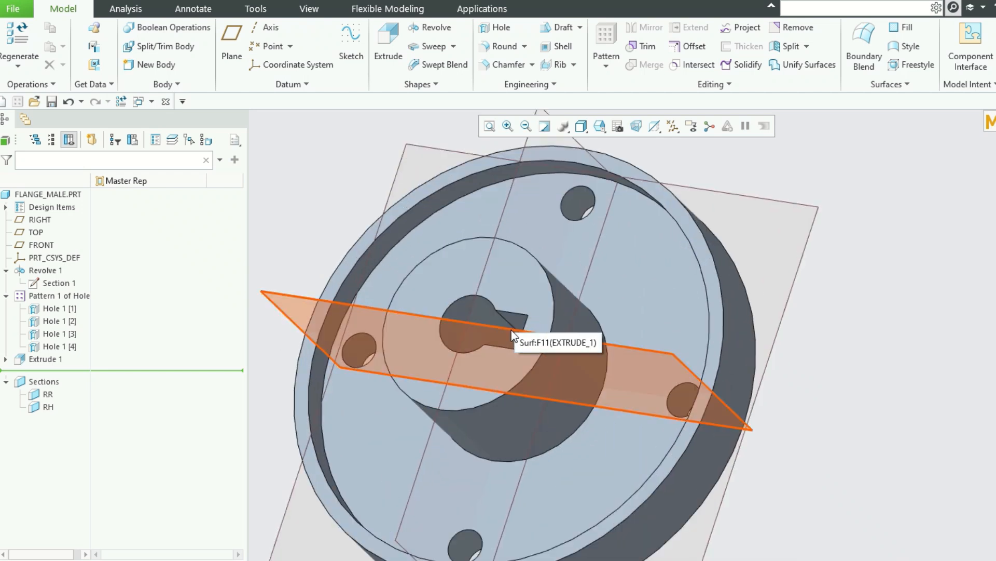
scroll(473, 326, "down", 3)
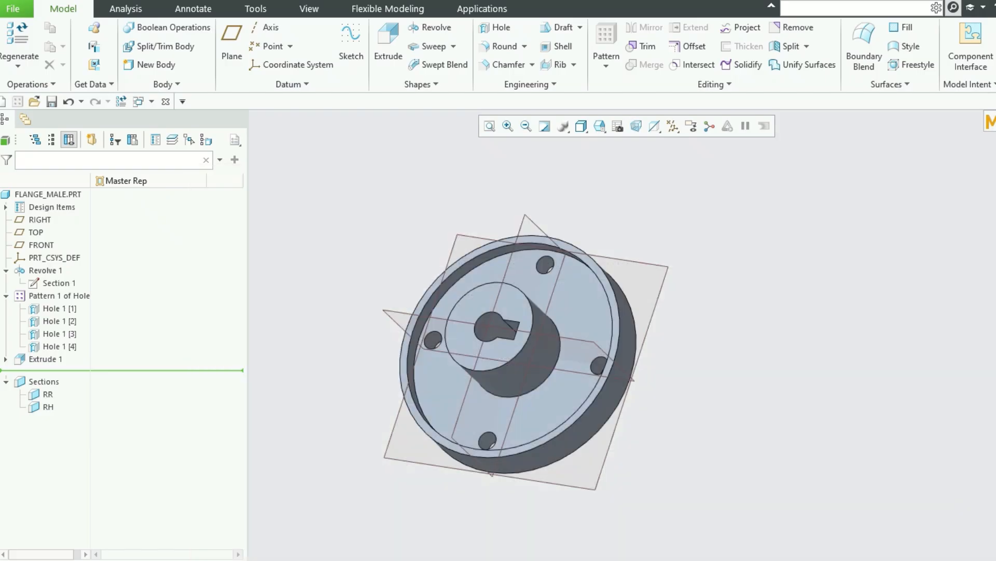
Switch to the Mathcad worksheet and set both the key width k_w and the width w in Step 3 to 12 mm.
left_click(353, 560)
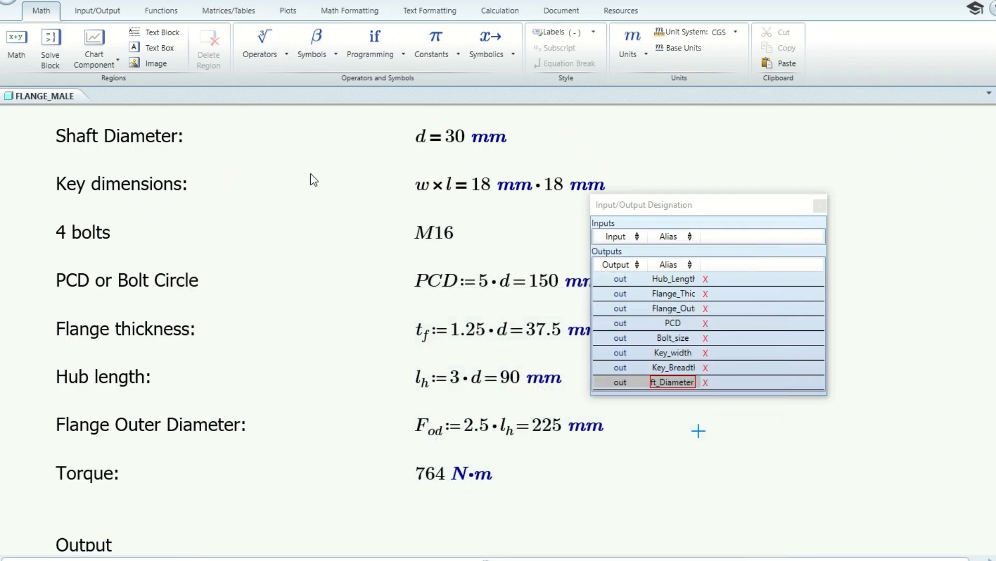
scroll(298, 181, "up", 3)
scroll(298, 180, "up", 20)
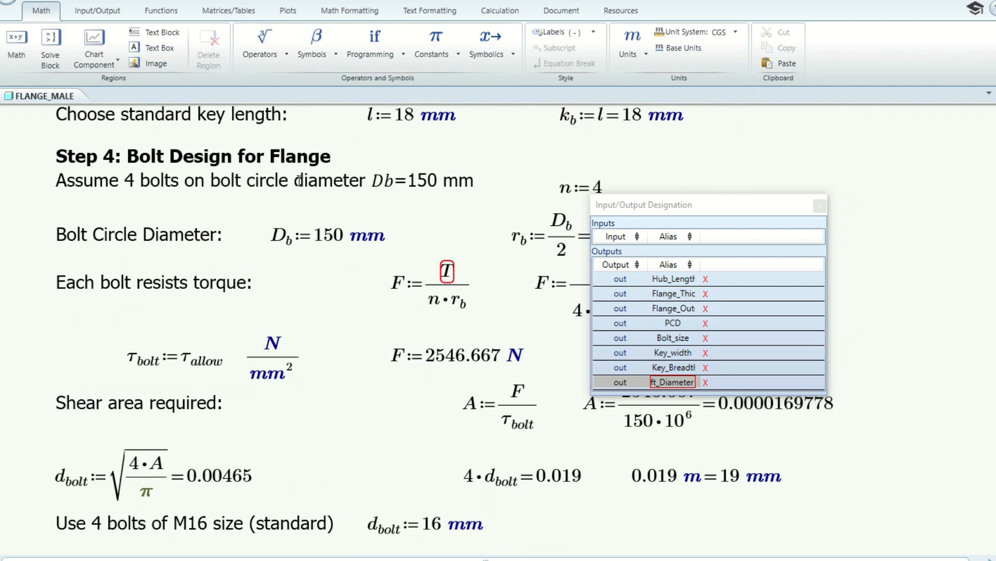
scroll(299, 181, "up", 8)
scroll(300, 180, "down", 3)
scroll(298, 180, "down", 2)
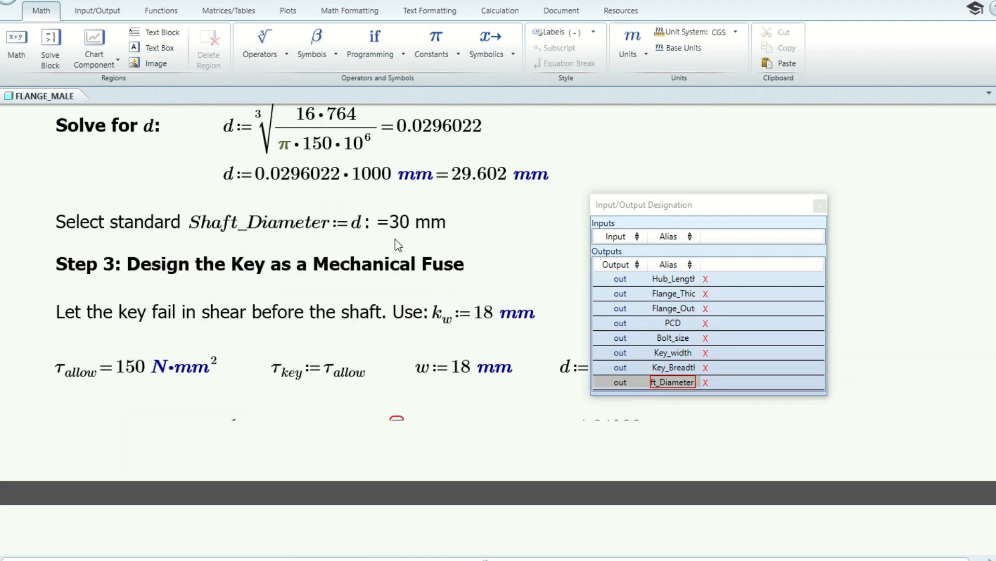
left_click(487, 315)
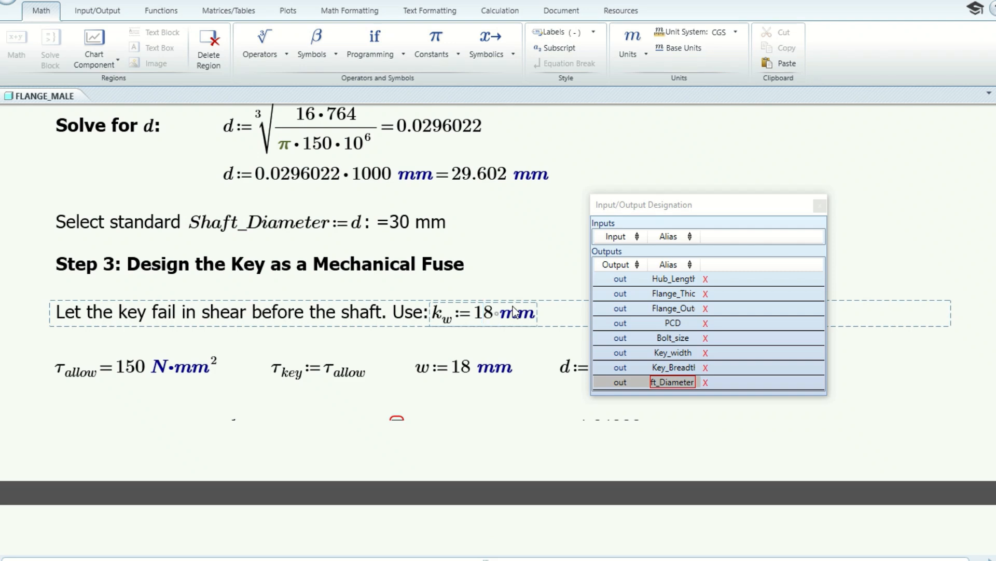
key("BackSpace")
type("2")
left_click(550, 267)
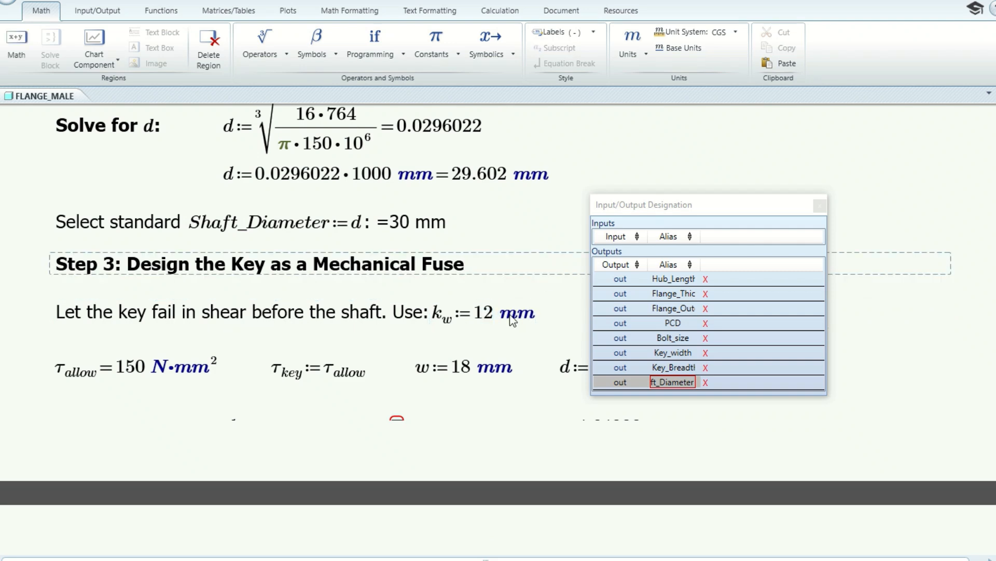
scroll(511, 286, "up", 2)
left_click(463, 434)
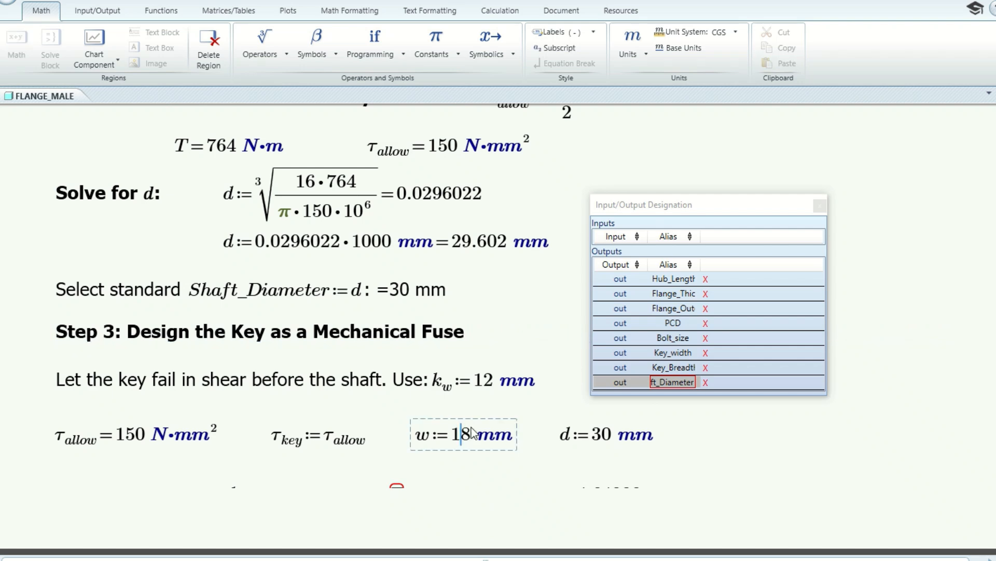
key("BackSpace")
type("2")
left_click(910, 375)
scroll(816, 409, "down", 8)
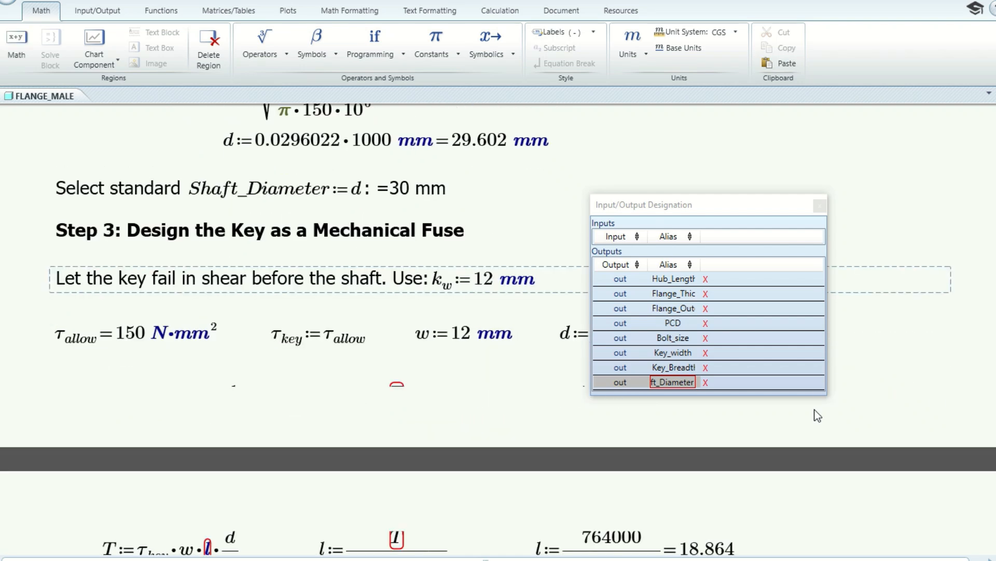
scroll(815, 410, "up", 2)
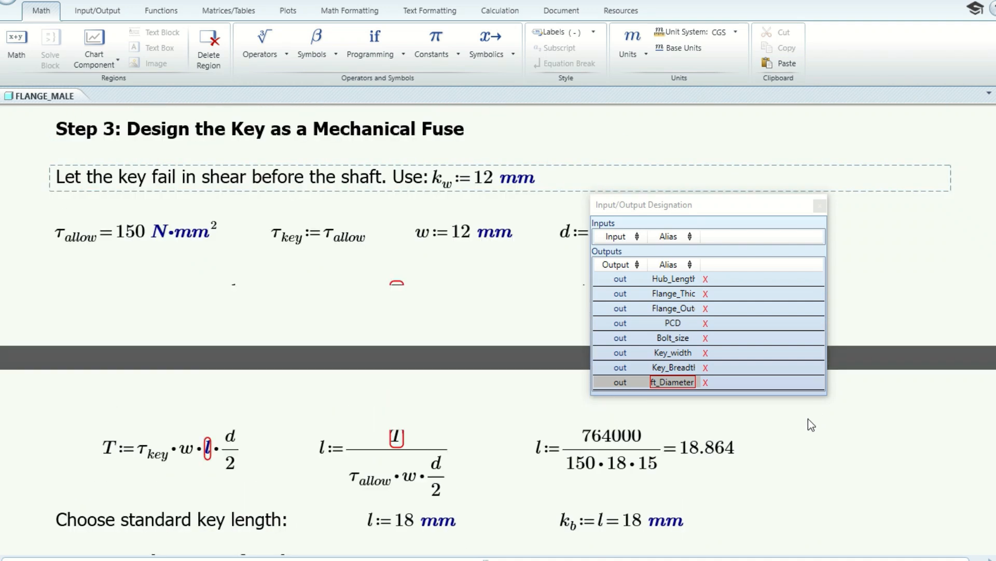
Set the key width value in the denominator of the numeric key length calculation to 12.
left_click(619, 466)
key("Delete")
type("2")
left_click(813, 468)
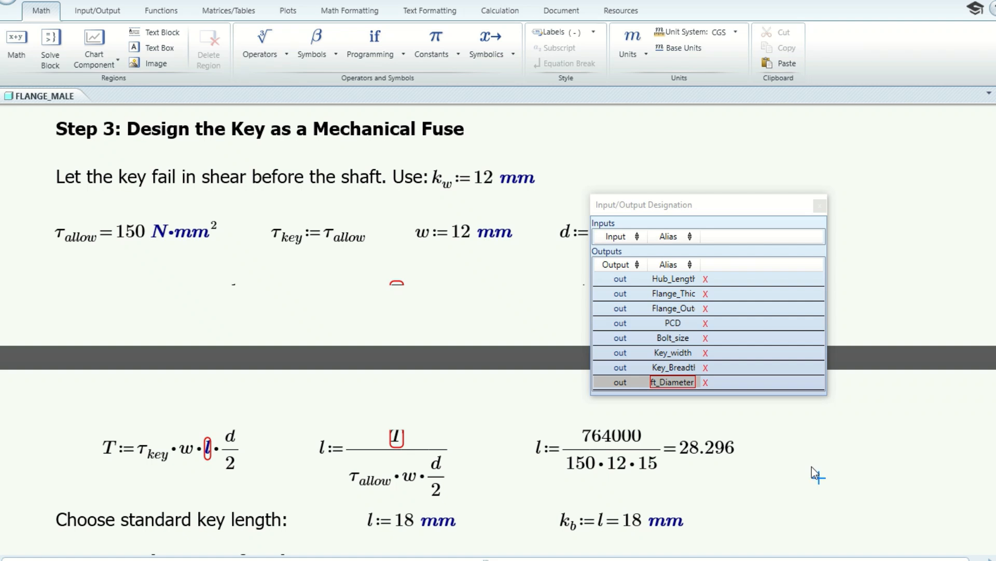
Set the key width k_w to 10 mm and the width value in the numeric key length calculation to 10.
left_click(487, 177)
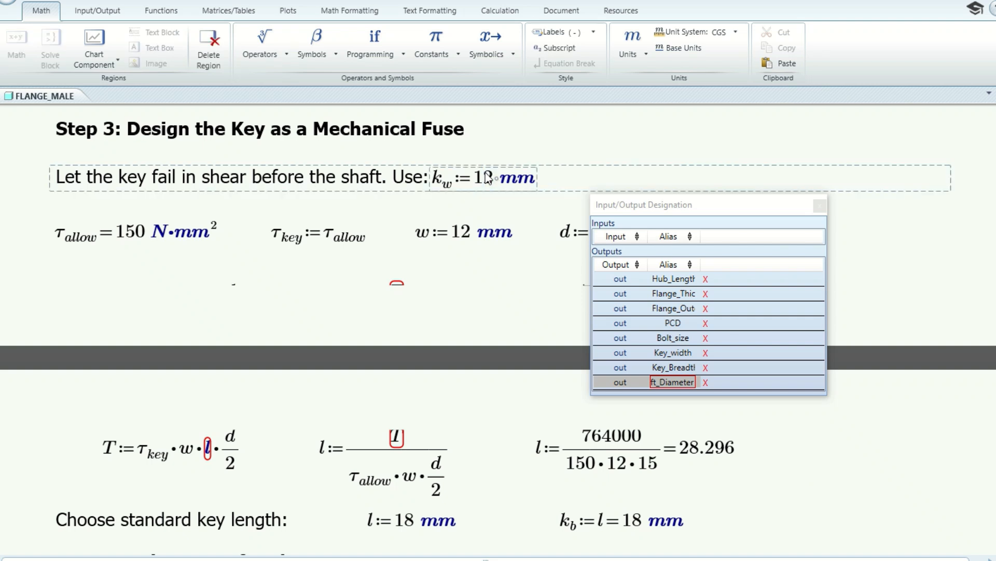
key("Delete")
type("0")
left_click(917, 225)
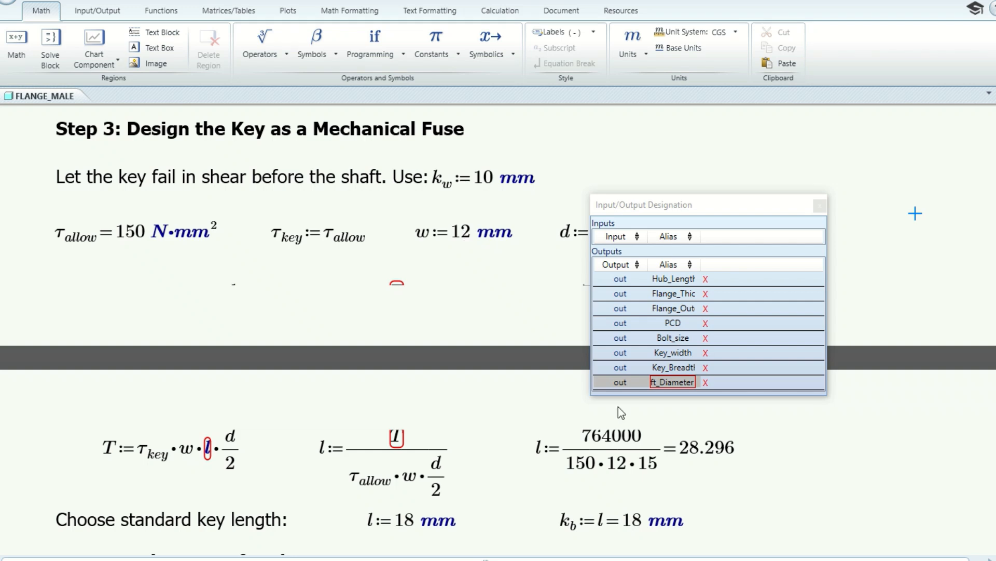
left_click(618, 464)
key("Delete")
type("0")
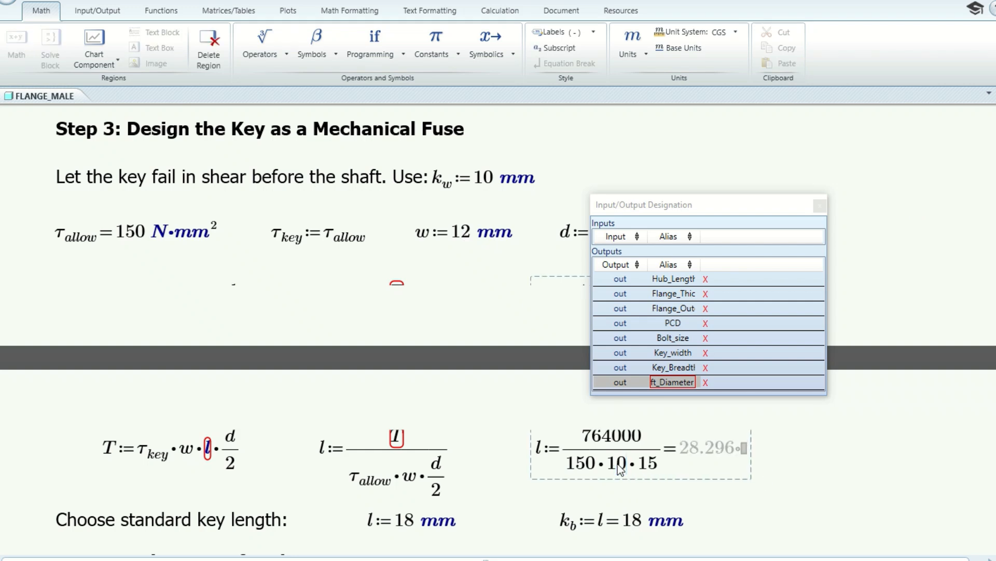
left_click(818, 456)
Set the chosen standard key length l to 10 mm so that k_b takes the same value.
scroll(781, 481, "down", 3)
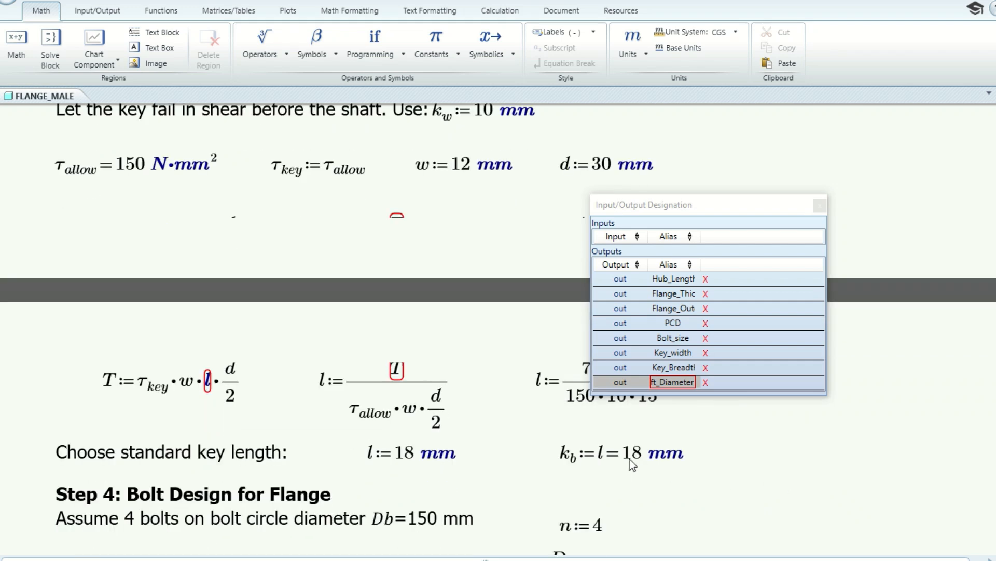
left_click(410, 454)
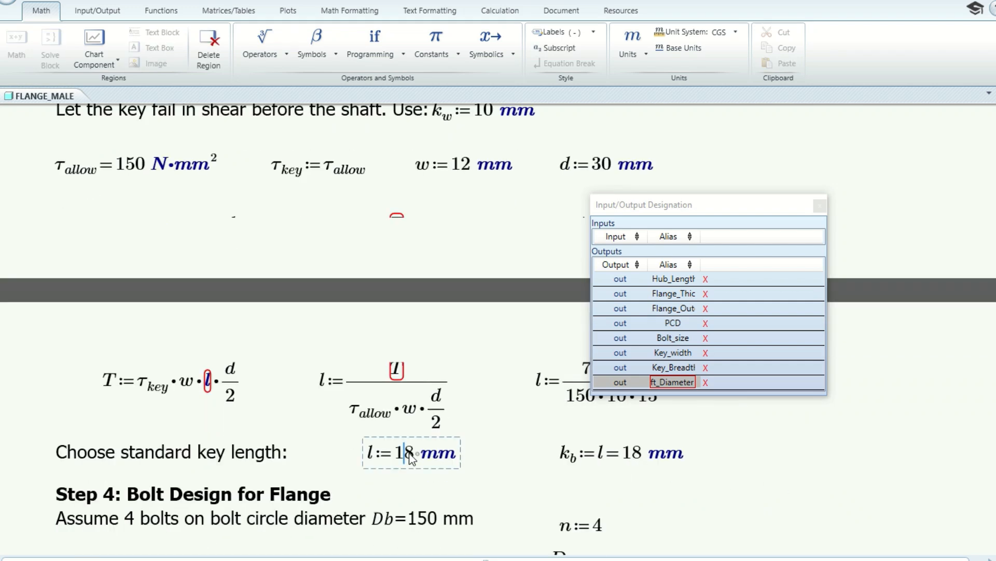
key("Delete")
type("0")
left_click(634, 459)
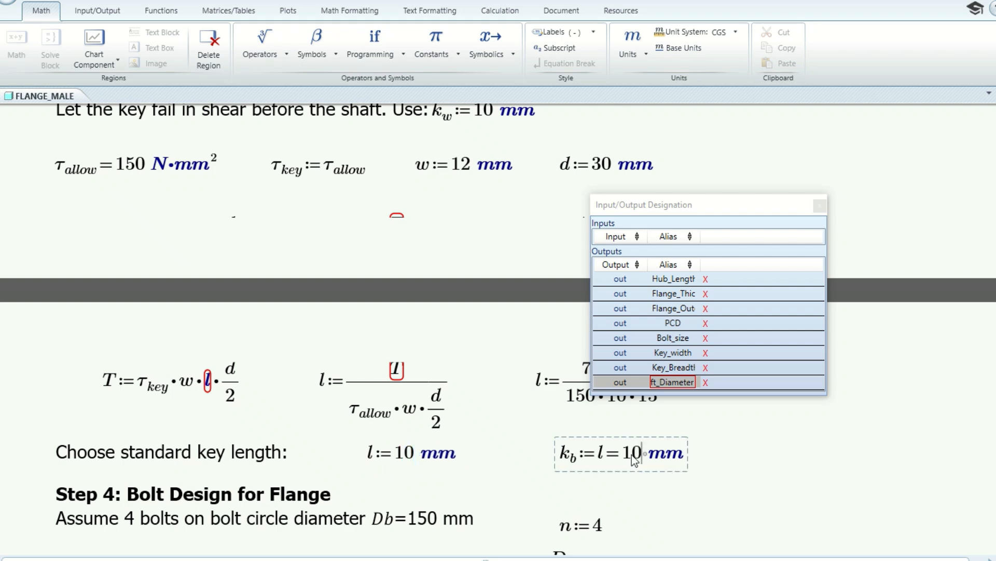
left_click(891, 434)
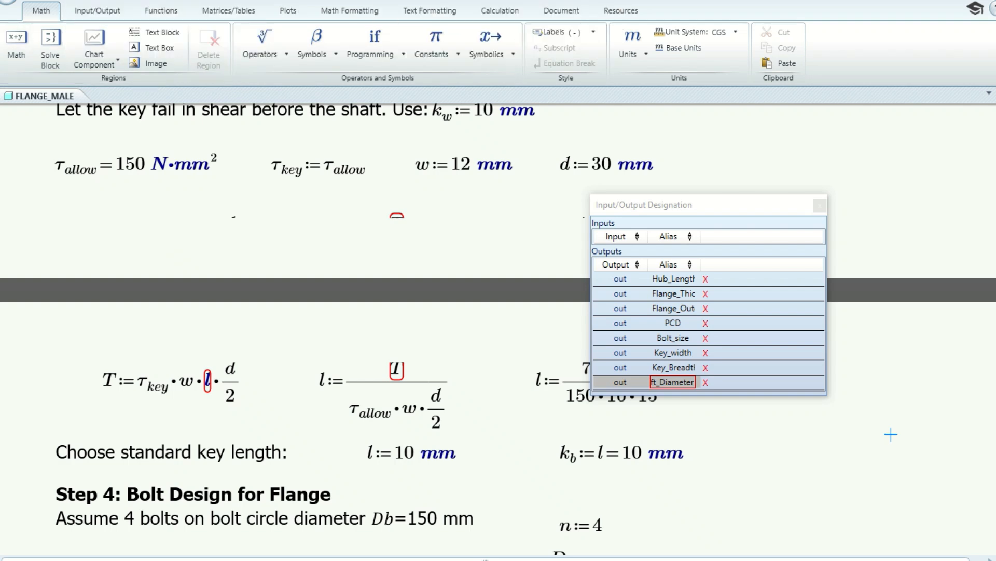
Save the worksheet and push its values to the FLANGE_MALE part, and regenerate the model in Creo.
key("ctrl+s")
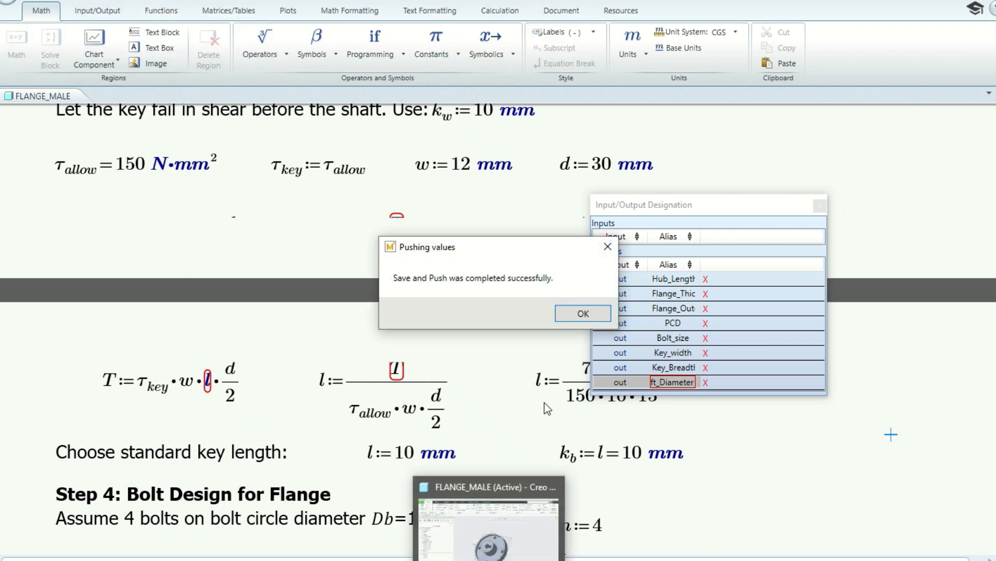
left_click(575, 316)
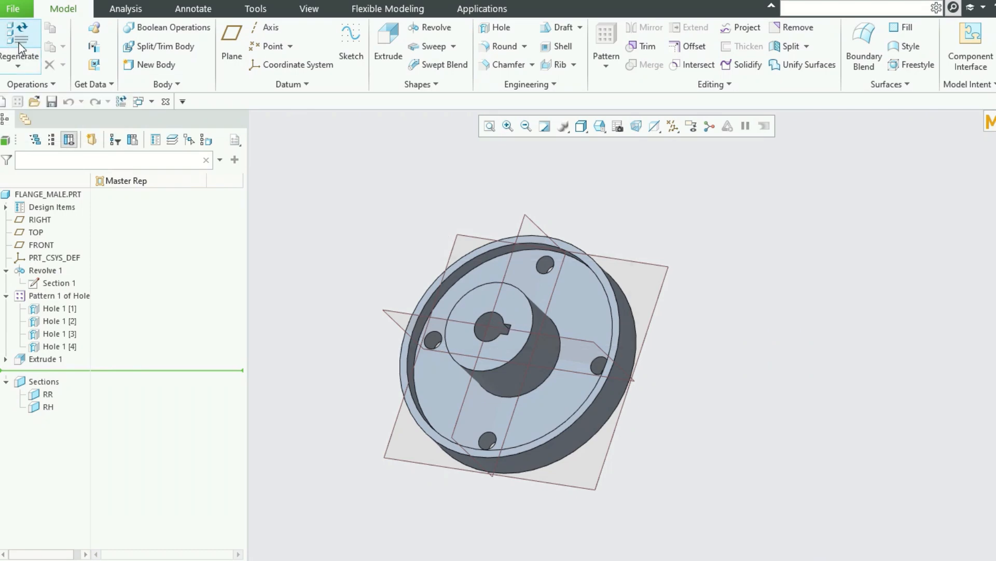
Examine the flange's updated keyway, hub and bolt holes from several angles, and refit the model in view.
scroll(473, 335, "up", 5)
middle_click_drag(549, 347, 518, 258)
scroll(623, 363, "down", 5)
middle_click_drag(625, 368, 598, 336)
scroll(600, 385, "down", 3)
middle_click_drag(600, 385, 628, 341)
scroll(601, 473, "up", 5)
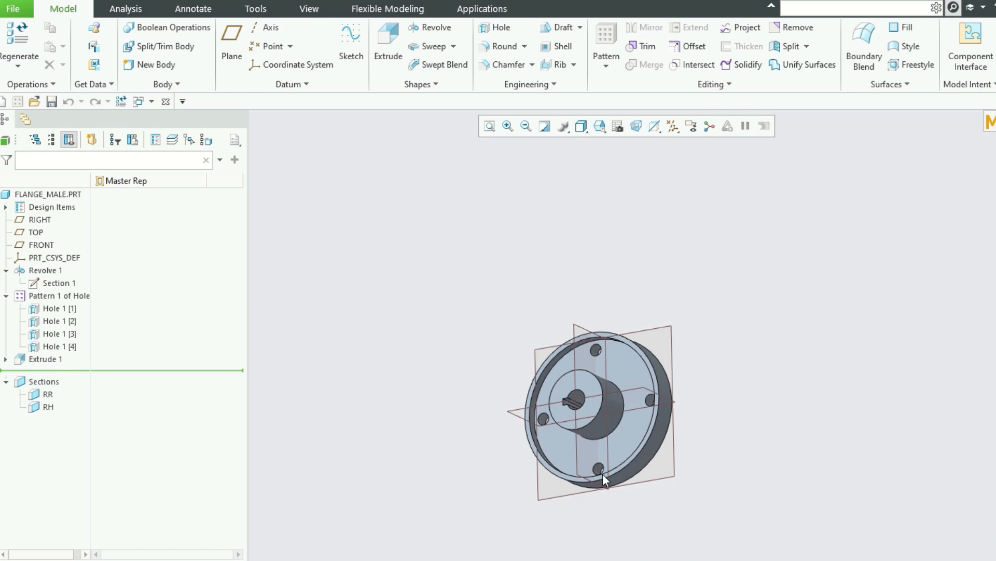
left_click(490, 126)
middle_click_drag(543, 322, 581, 298)
Open the file commands for the FLANGE_MALE part.
left_click(21, 7)
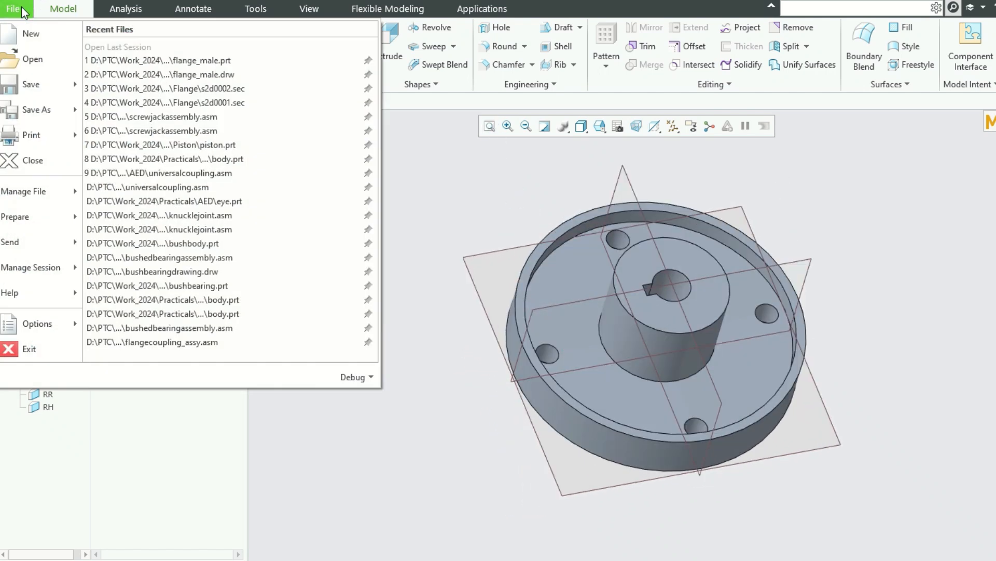